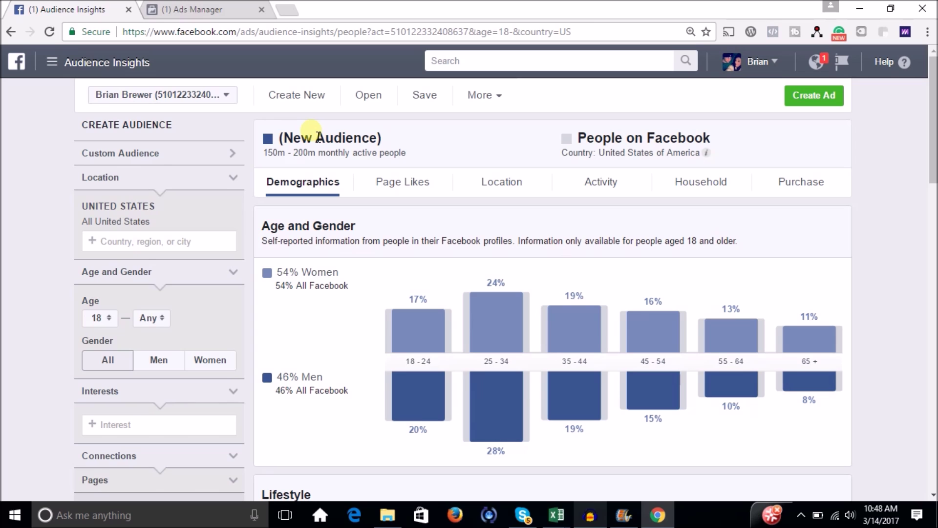
# Step: Open the Audience Insights planning tool from the list of advertising tools
pyautogui.click(52, 63)
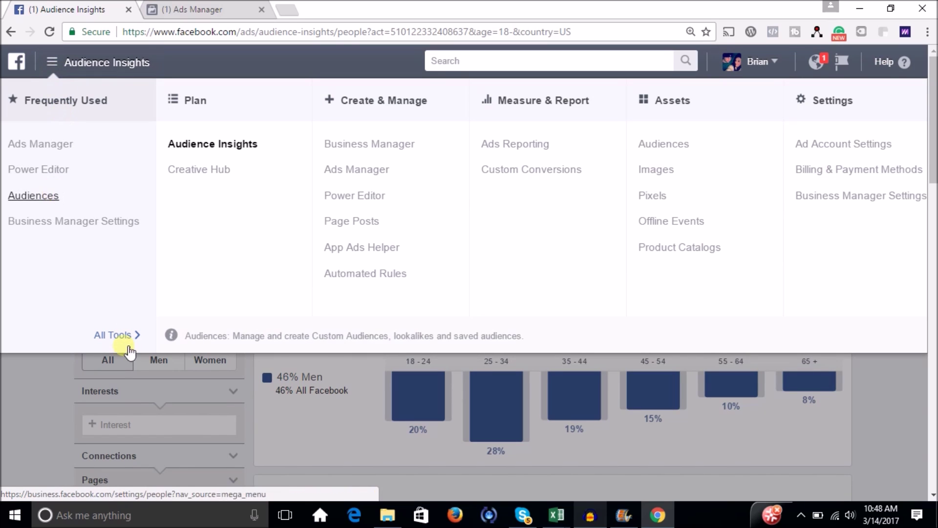
pyautogui.moveTo(188, 144); pyautogui.dragTo(210, 106)
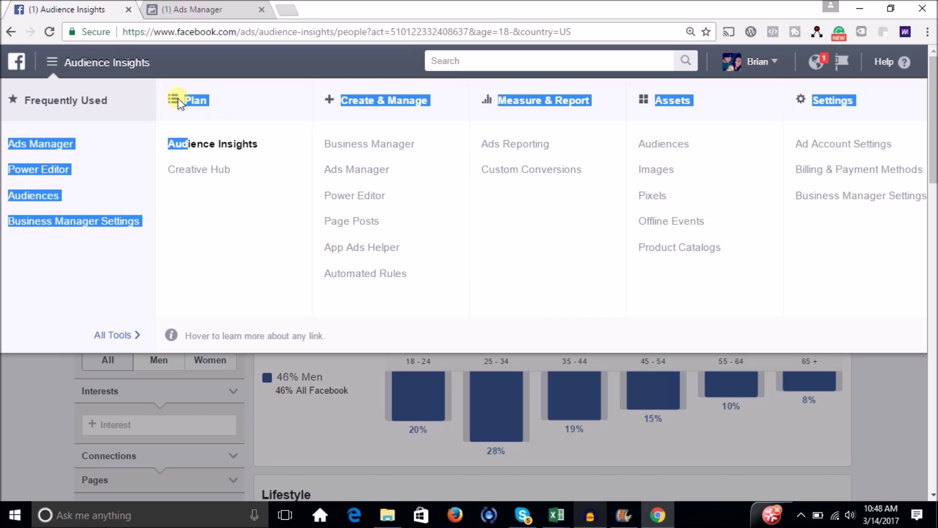
pyautogui.click(226, 149)
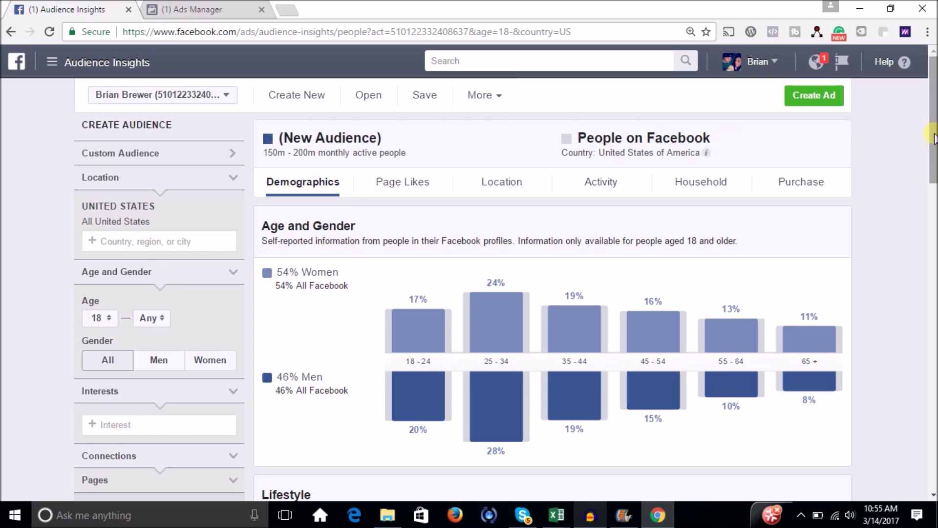
# Step: Search the audience interests for "food ne" and add Food Network as an interest
pyautogui.scroll(-1, 933, 145)
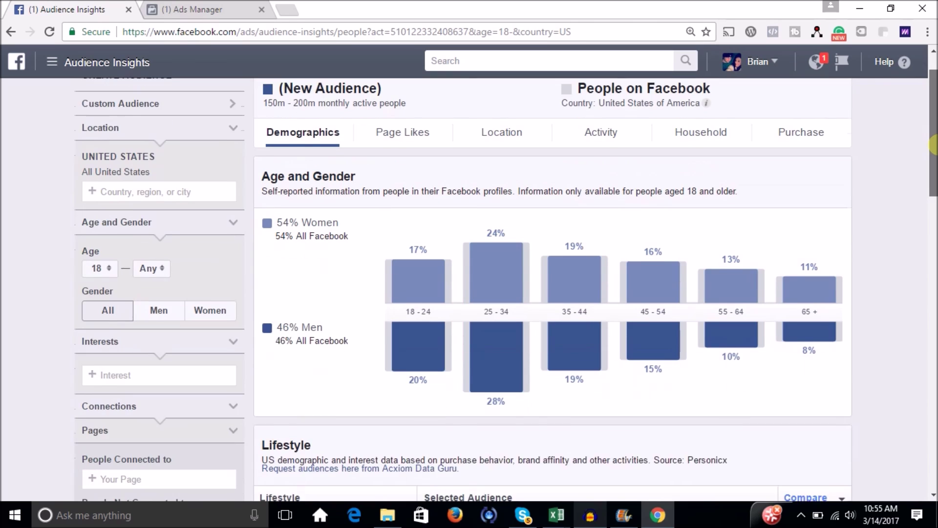
pyautogui.scroll(-2, 933, 145)
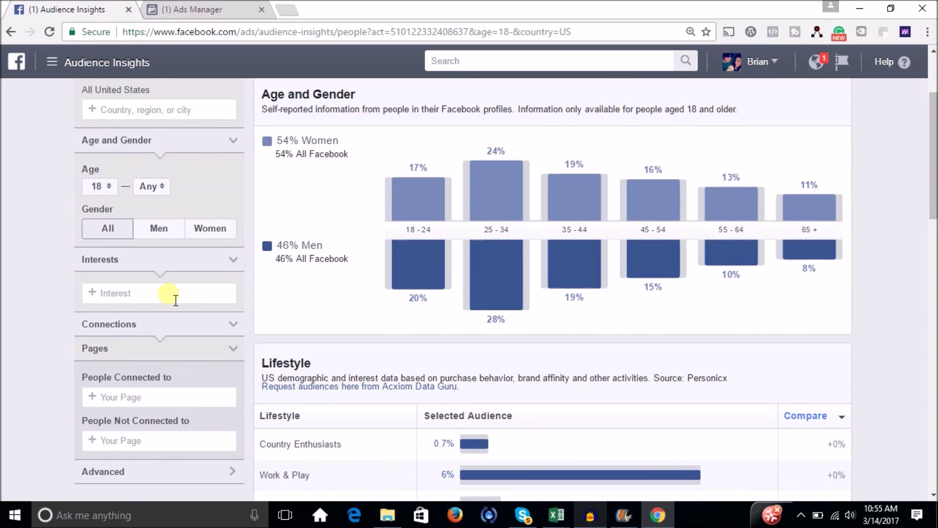
pyautogui.scroll(1, 933, 189)
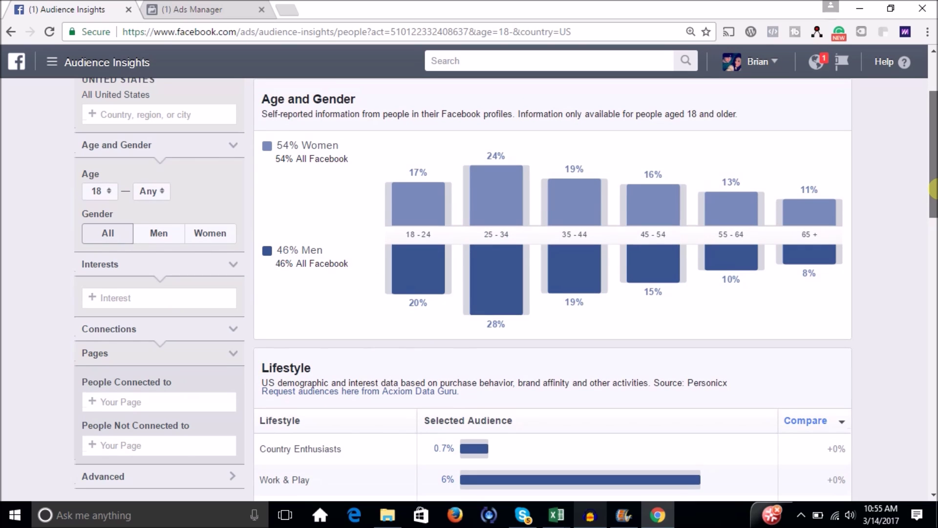
pyautogui.moveTo(933, 189); pyautogui.dragTo(933, 180)
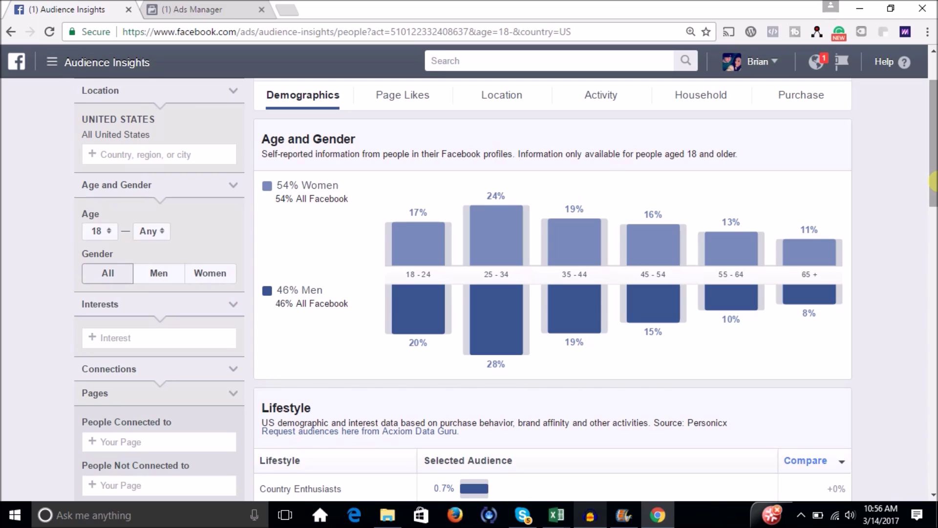
pyautogui.click(128, 338)
pyautogui.write('food')
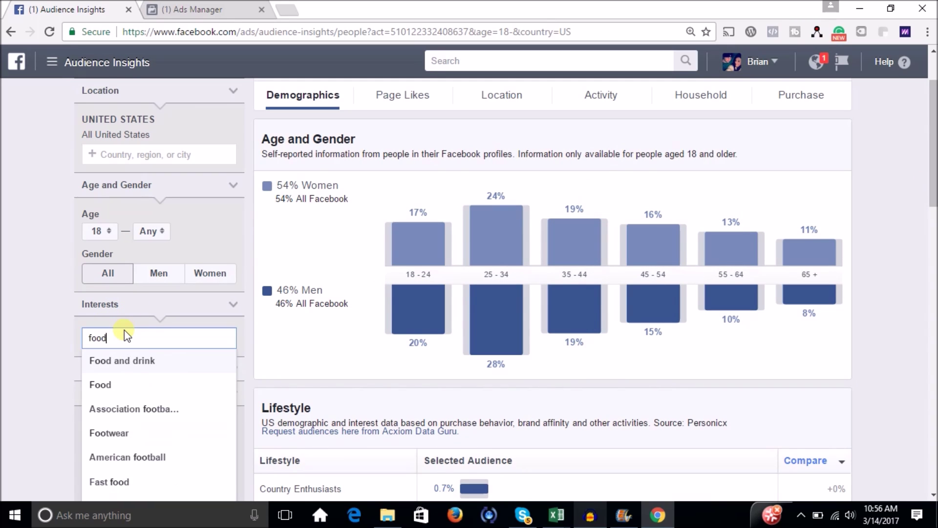
pyautogui.write(' ne')
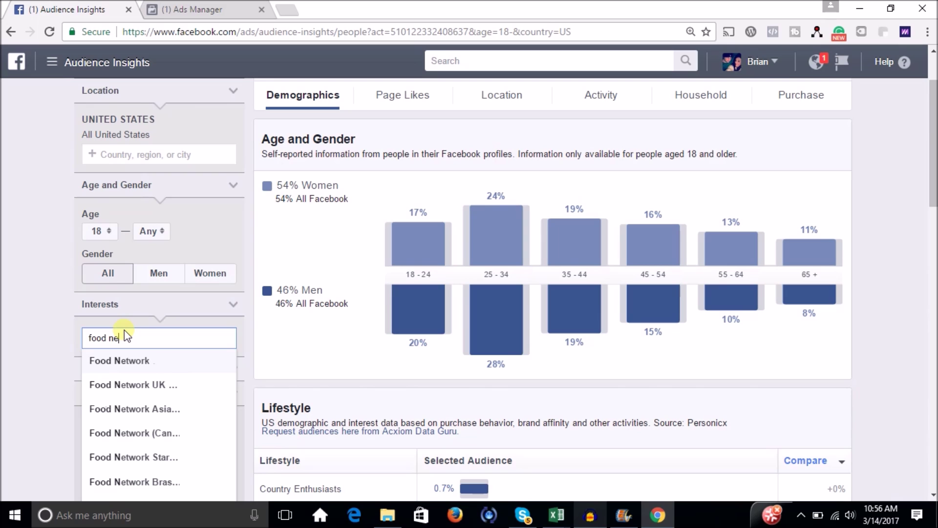
pyautogui.click(140, 364)
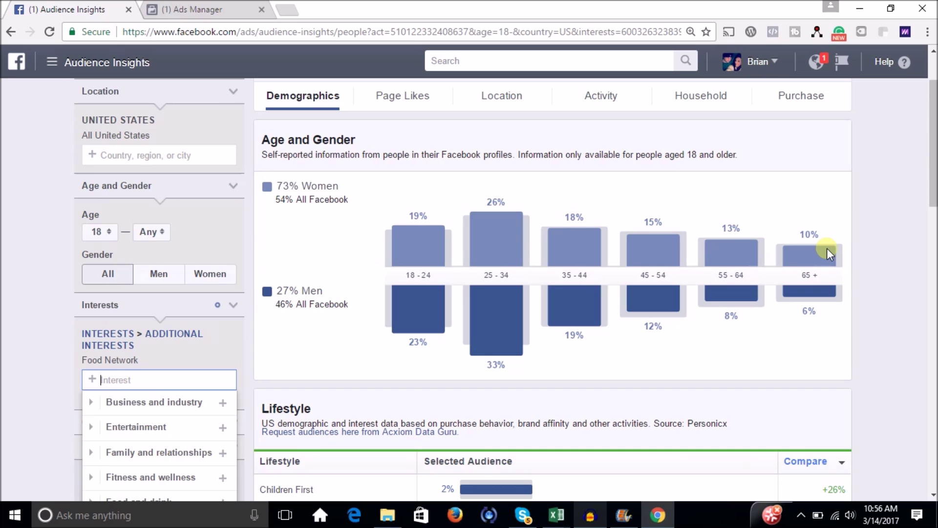
# Step: Check the audience size, show its Page Likes insights, and review the top categories, relevant pages and the explanation of Affinity
pyautogui.moveTo(933, 180); pyautogui.dragTo(910, 152)
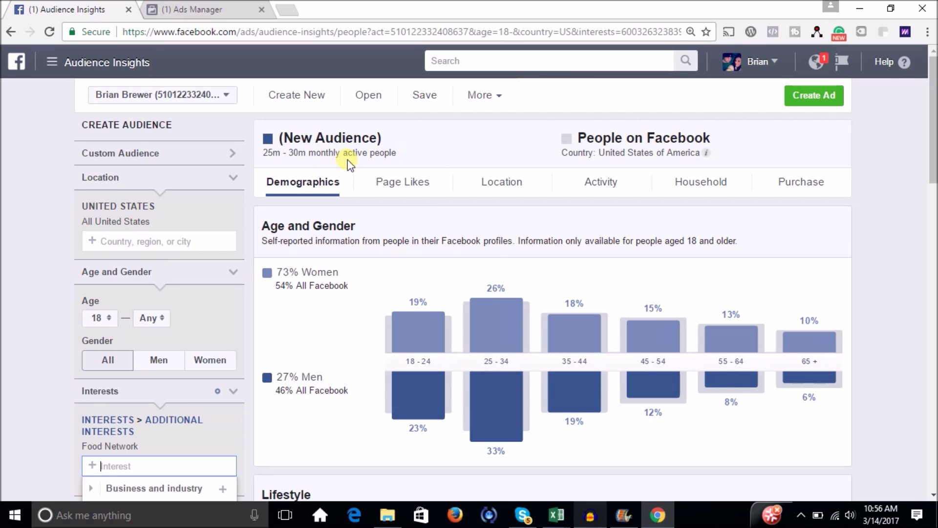
pyautogui.moveTo(934, 132)
pyautogui.mouseDown()
pyautogui.moveTo(934, 228)
pyautogui.moveTo(931, 118)
pyautogui.mouseUp()
pyautogui.click(399, 191)
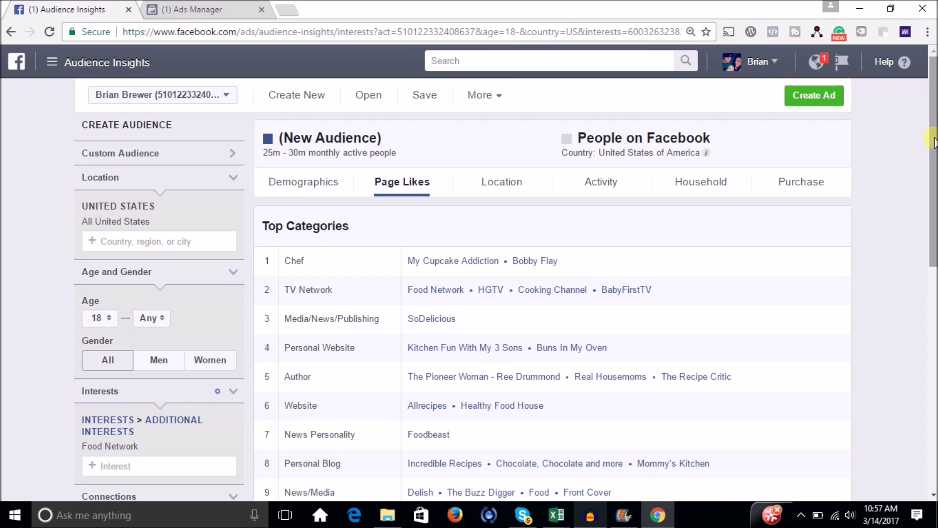
pyautogui.scroll(-2, 458, 124)
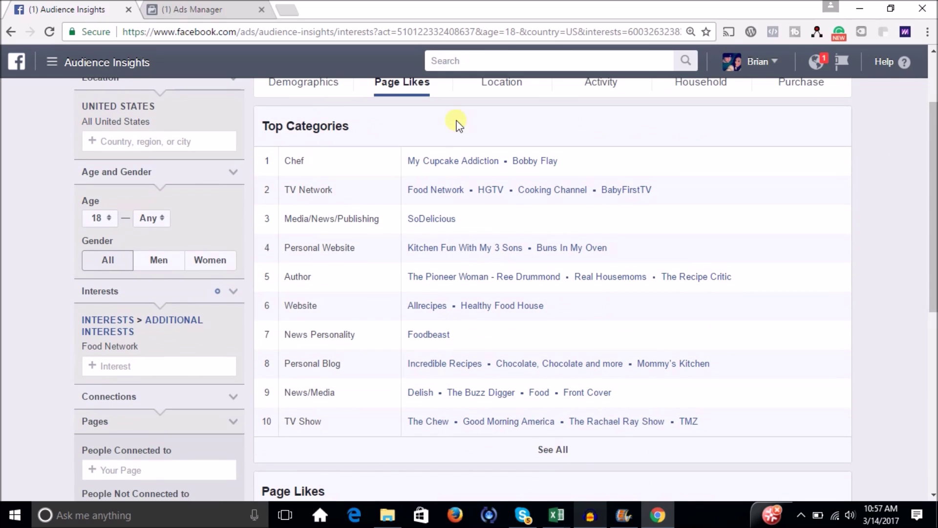
pyautogui.moveTo(932, 232); pyautogui.dragTo(933, 378)
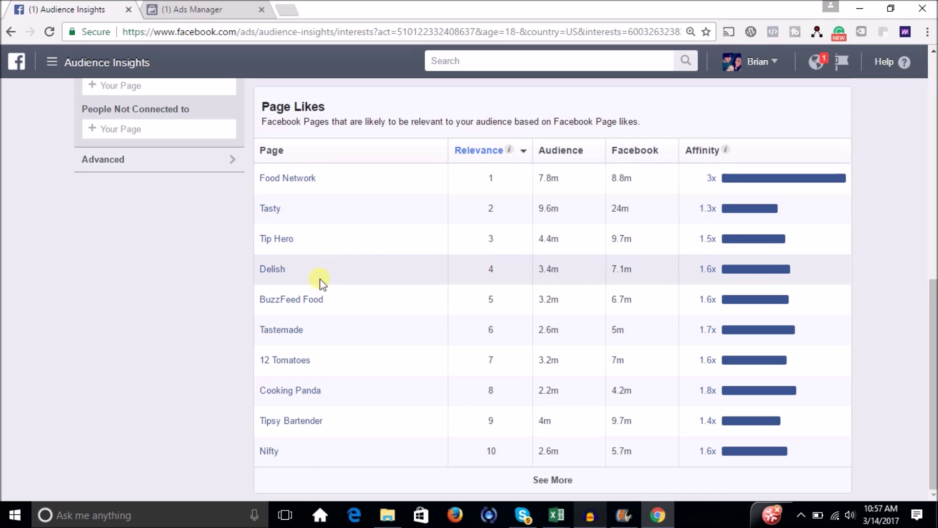
pyautogui.moveTo(933, 344); pyautogui.dragTo(896, 85)
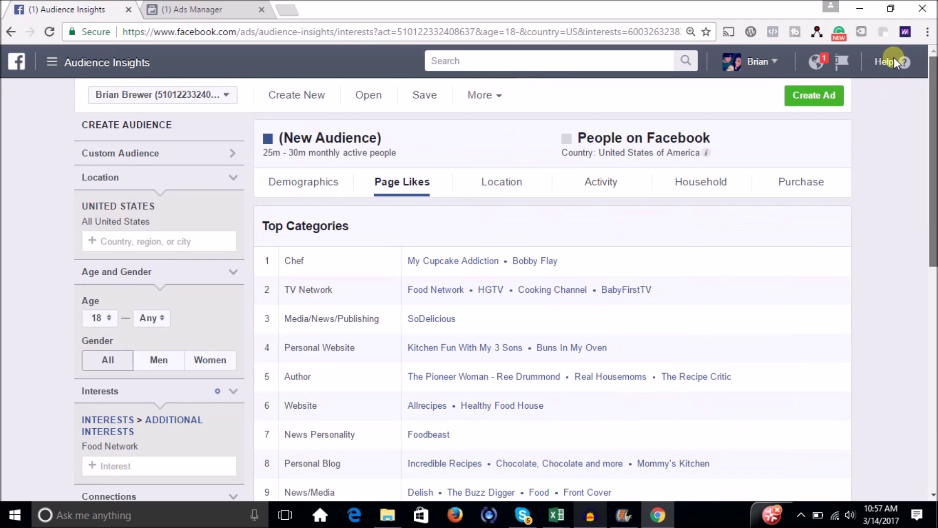
pyautogui.scroll(-2, 904, 132)
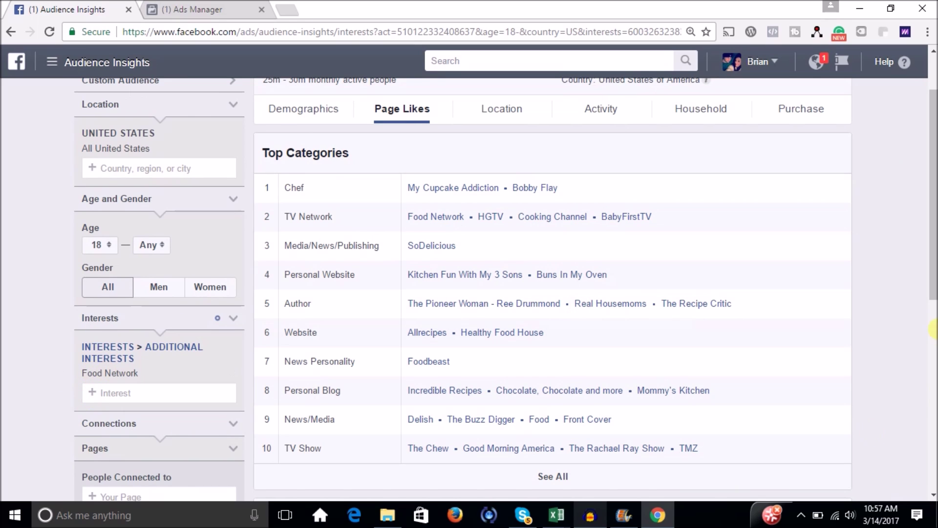
pyautogui.moveTo(932, 196); pyautogui.dragTo(932, 162)
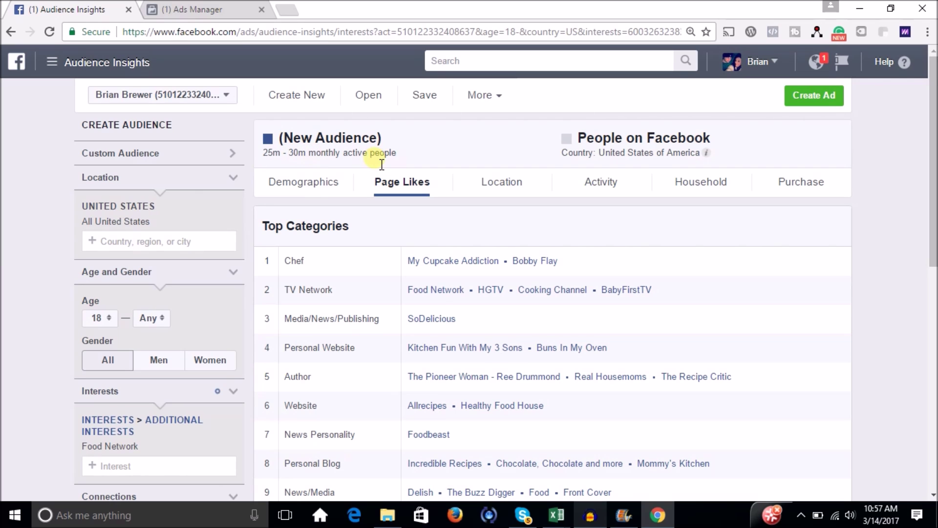
pyautogui.moveTo(933, 69); pyautogui.dragTo(933, 341)
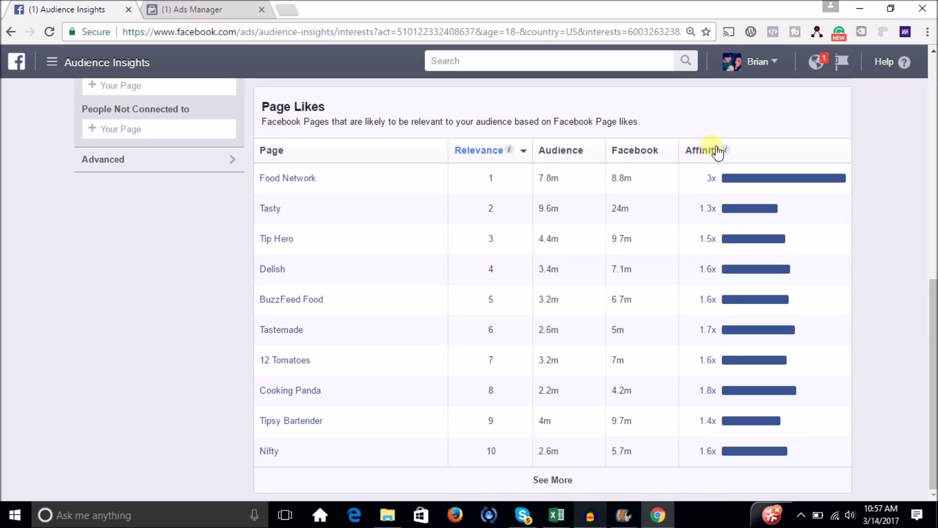
pyautogui.moveTo(728, 151)
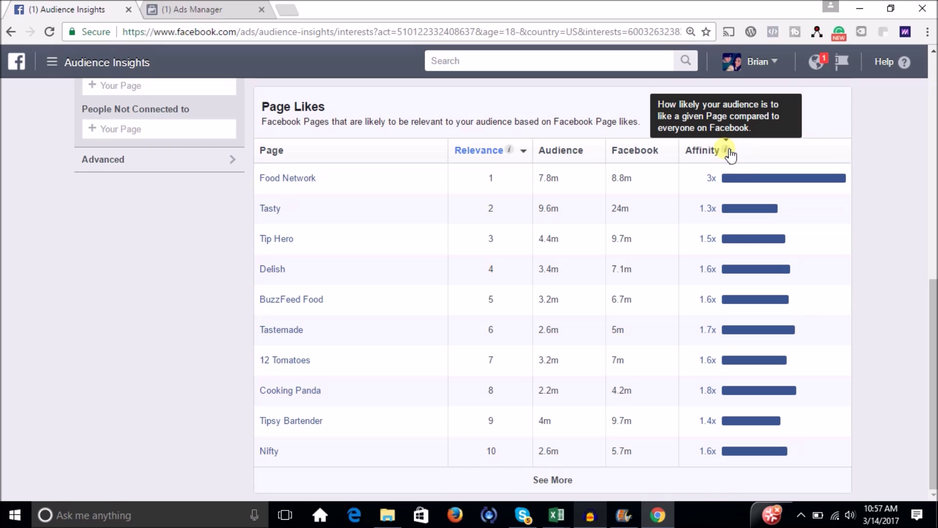
# Step: Expand Top Categories to the full list and examine the affinity details of the pages listed under Page Likes
pyautogui.moveTo(933, 341); pyautogui.dragTo(933, 271)
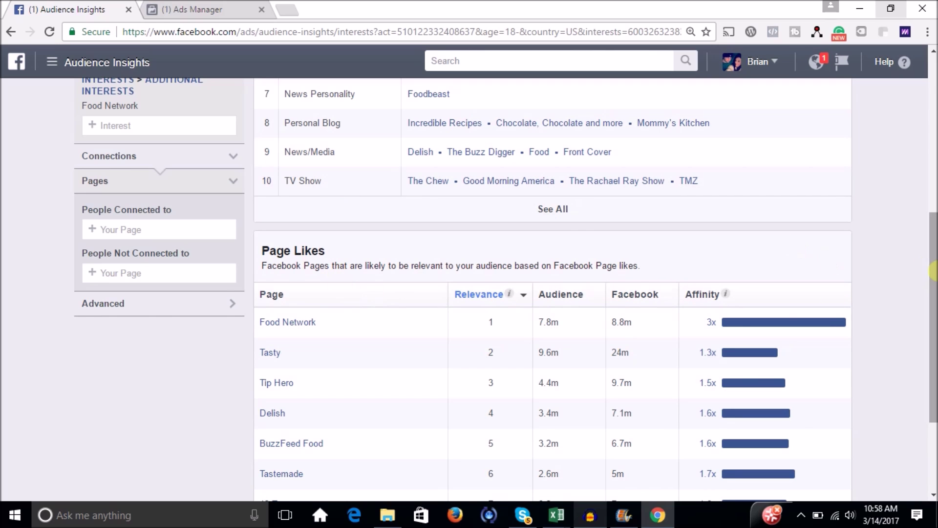
pyautogui.click(574, 208)
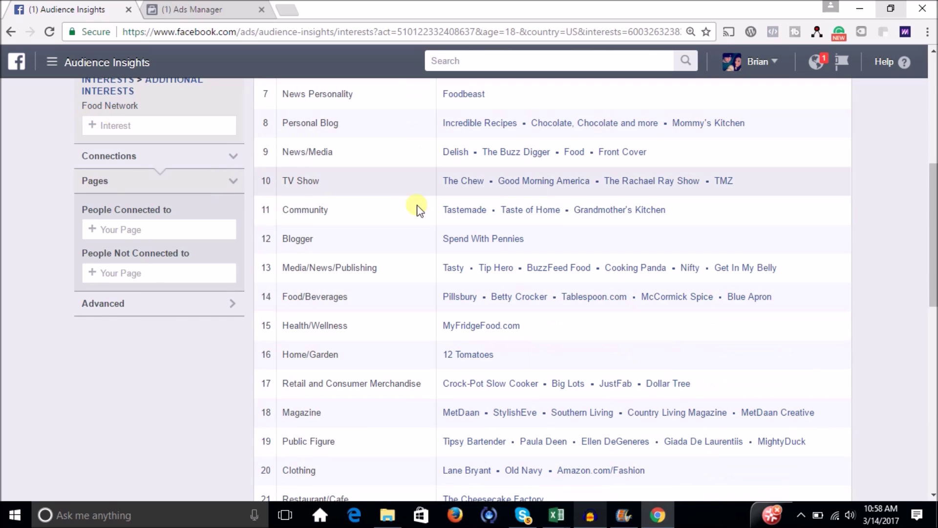
pyautogui.moveTo(933, 266); pyautogui.dragTo(933, 431)
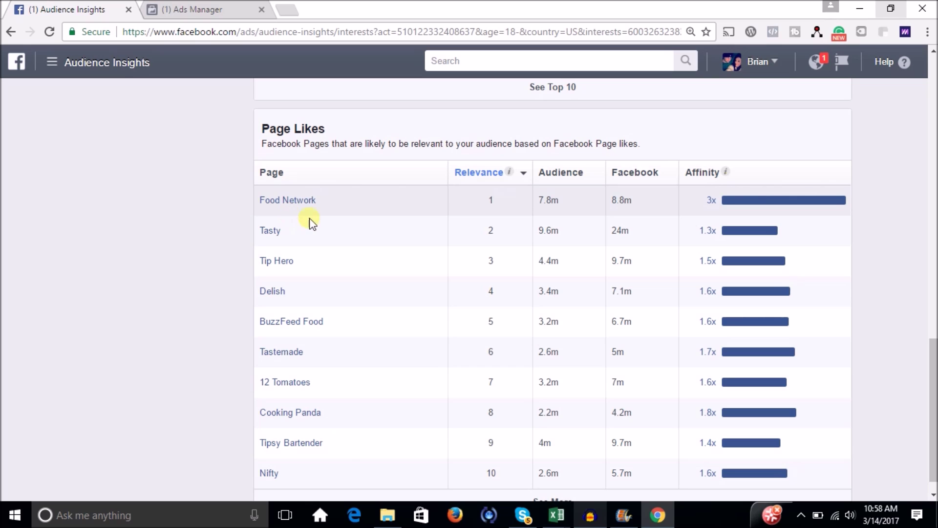
pyautogui.moveTo(711, 208)
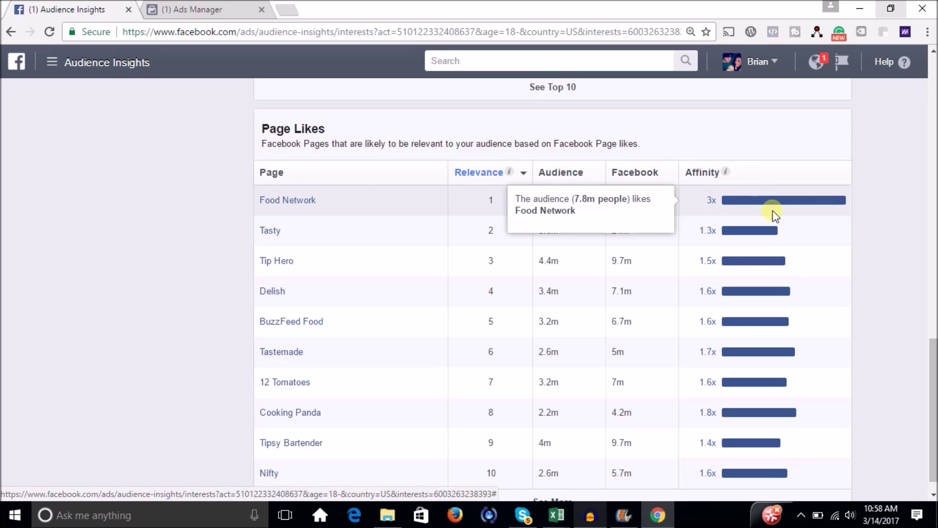
pyautogui.moveTo(791, 228)
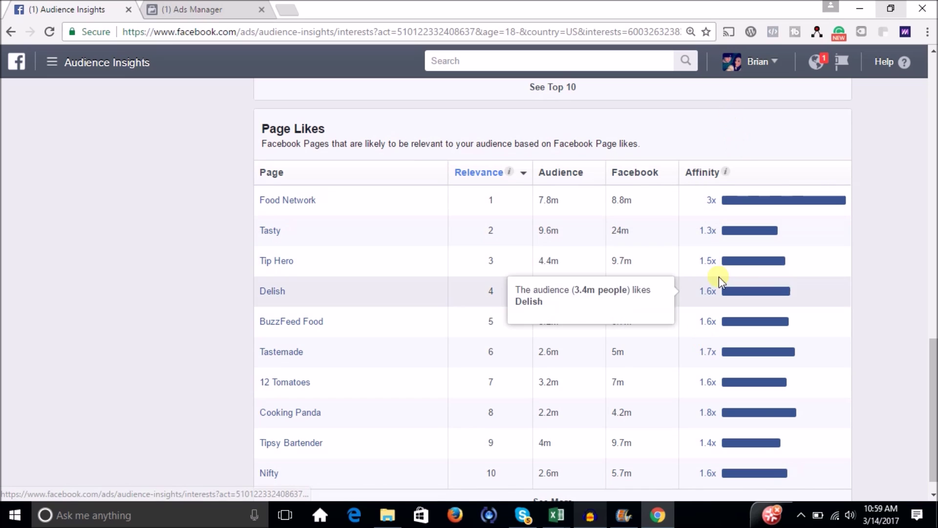
# Step: Review the top categories, open the Food Network page from TV Network in a new tab, and return to Audience Insights
pyautogui.moveTo(934, 398); pyautogui.dragTo(928, 191)
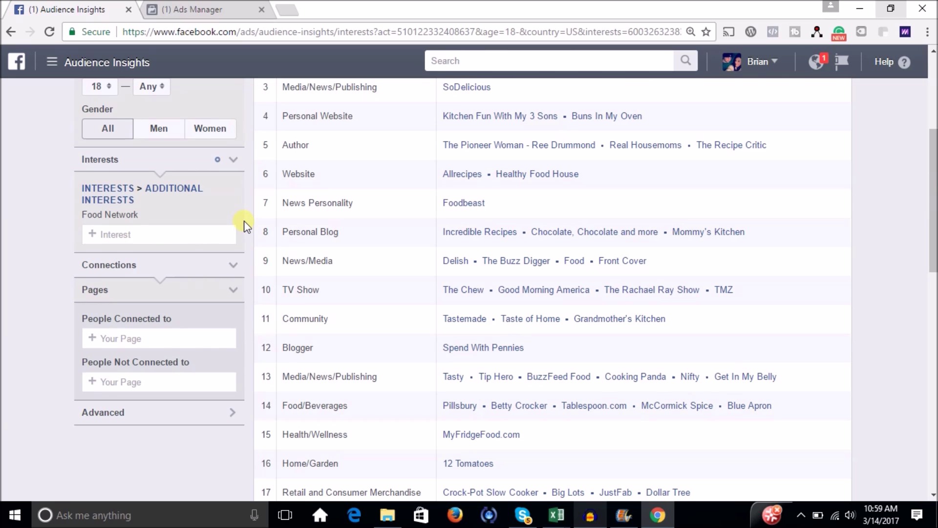
pyautogui.moveTo(932, 225); pyautogui.dragTo(925, 182)
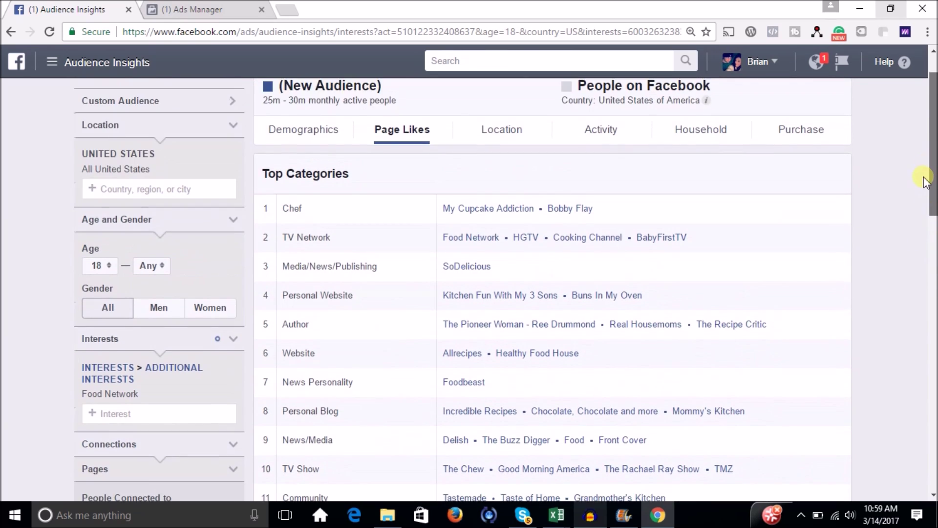
pyautogui.scroll(-1, 925, 181)
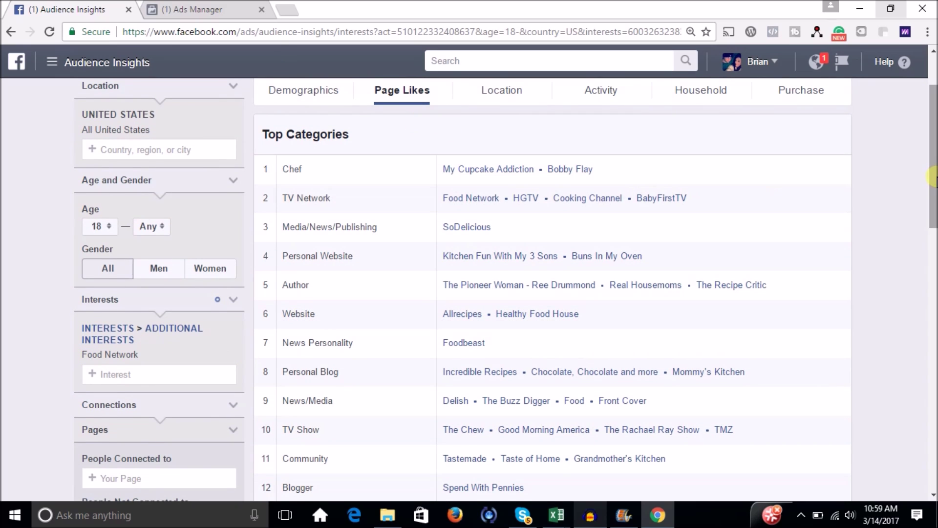
pyautogui.moveTo(932, 174); pyautogui.dragTo(928, 182)
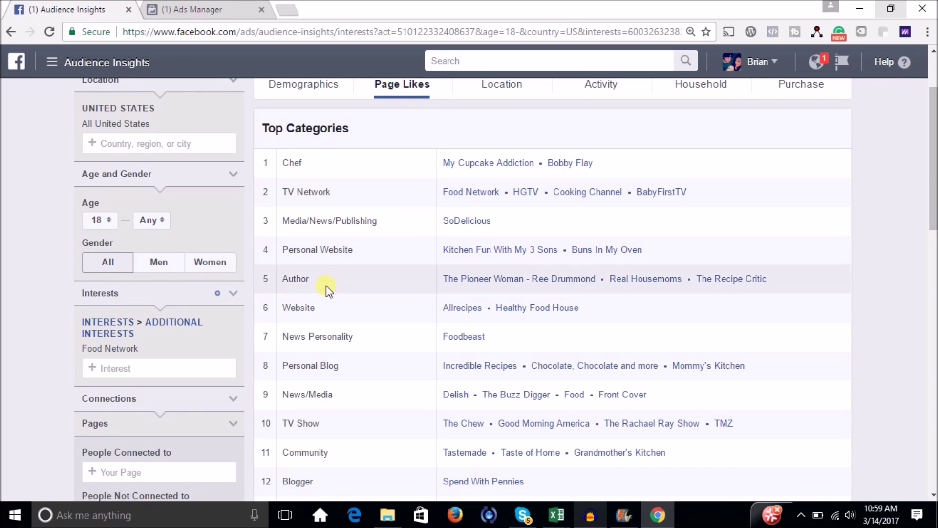
pyautogui.moveTo(933, 206)
pyautogui.mouseDown()
pyautogui.moveTo(933, 316)
pyautogui.moveTo(933, 201)
pyautogui.mouseUp()
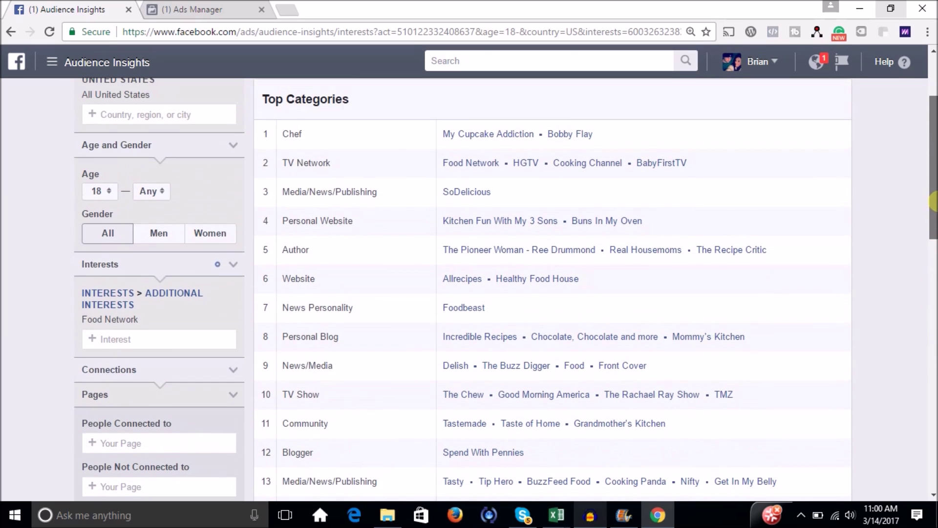
pyautogui.rightClick(477, 163)
pyautogui.click(499, 175)
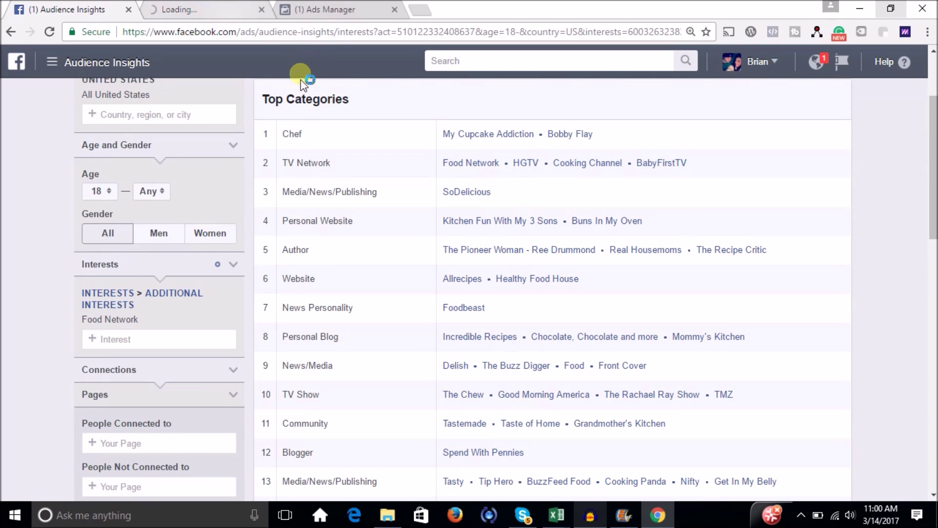
pyautogui.hotkey('ctrl', 'Tab')
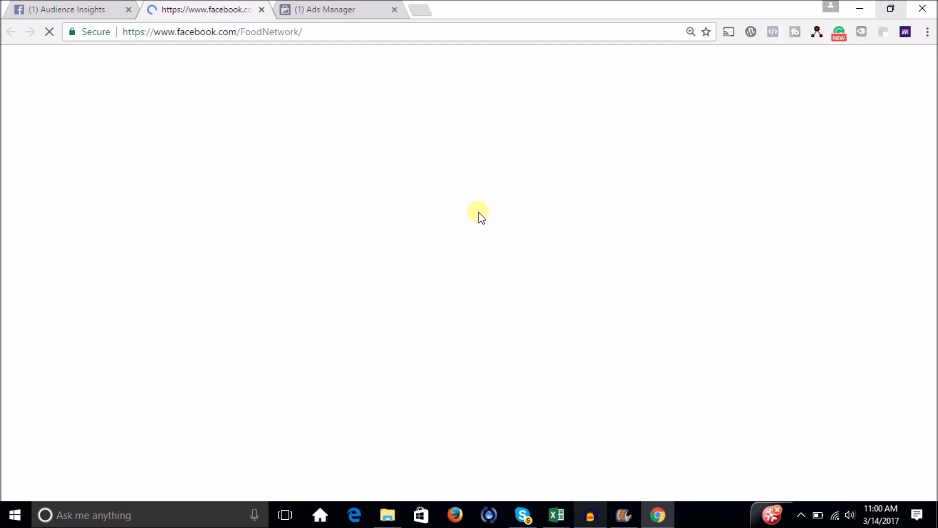
pyautogui.click(119, 8)
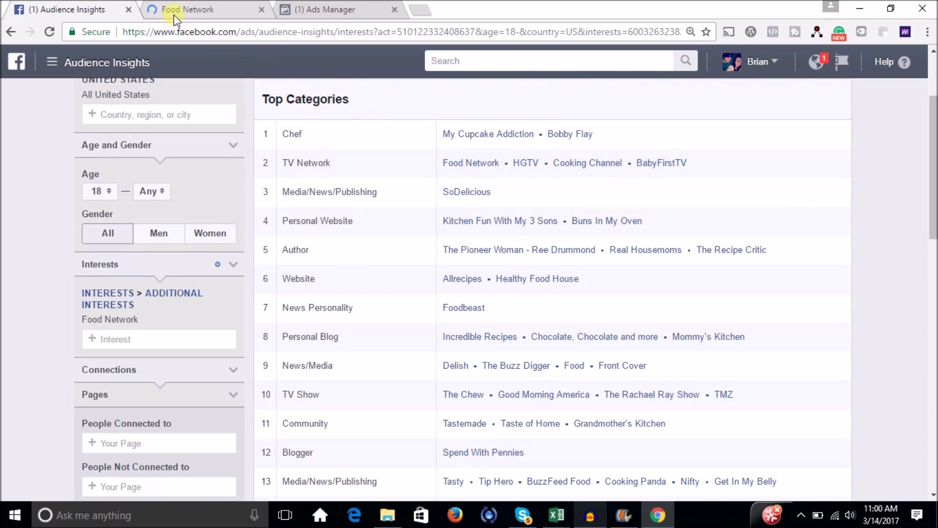
# Step: Look through the remaining top categories and remove the Food Network interest from the audience
pyautogui.scroll(-6, 490, 292)
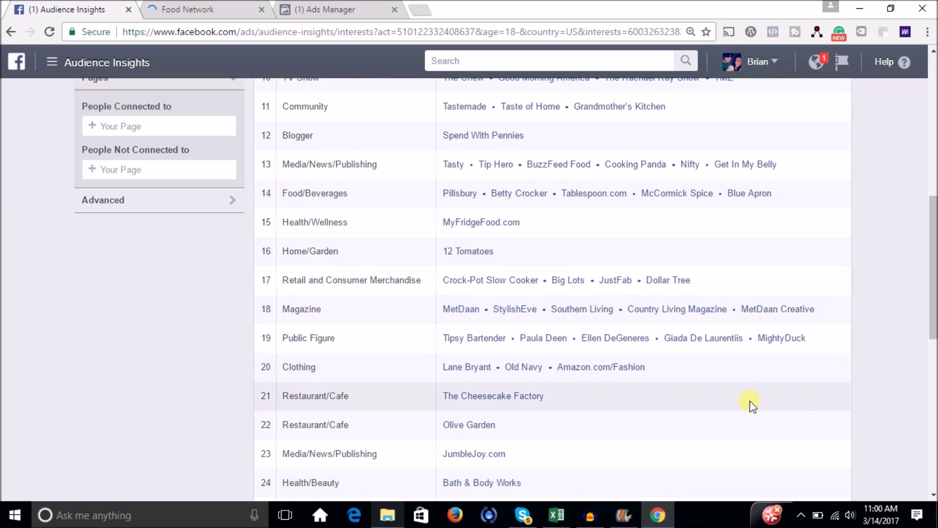
pyautogui.moveTo(933, 279); pyautogui.dragTo(927, 152)
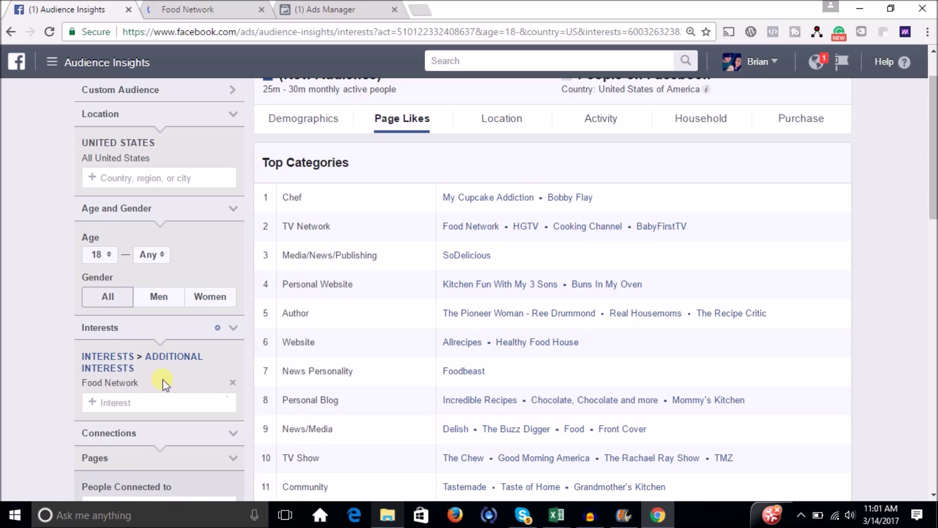
pyautogui.click(234, 382)
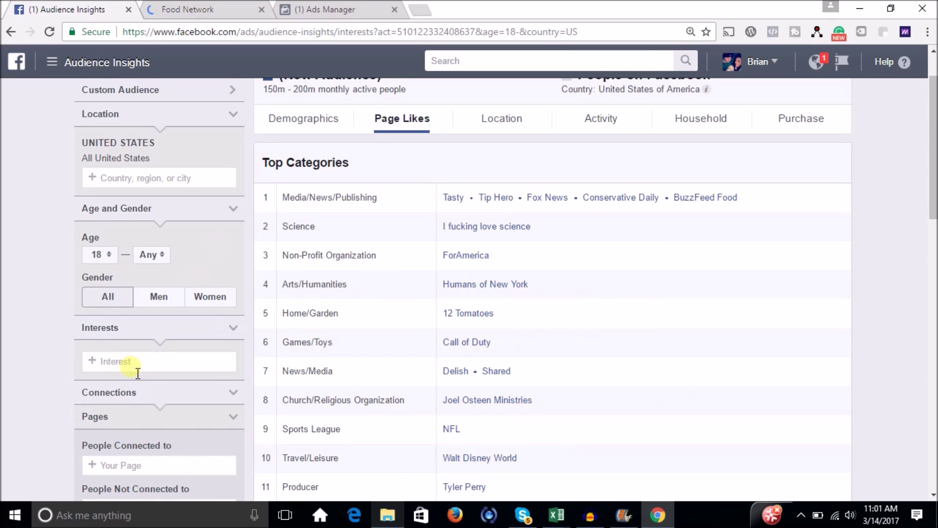
# Step: Add Bobby Flay as an interest for the audience
pyautogui.click(135, 370)
pyautogui.write('b')
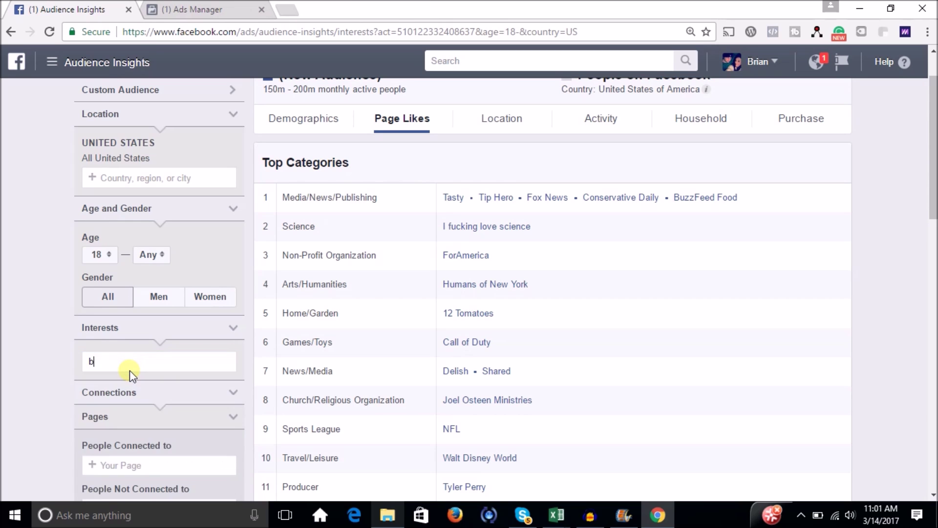
pyautogui.write('obby')
pyautogui.click(129, 378)
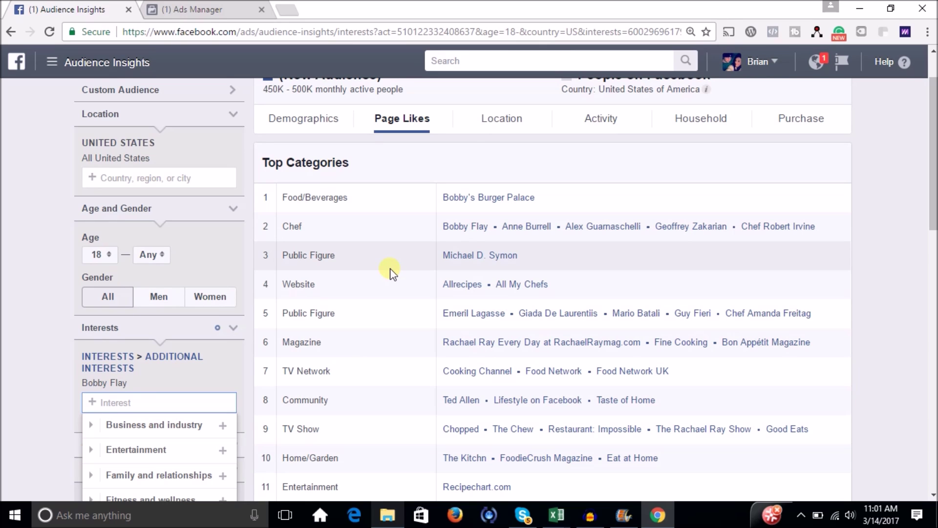
# Step: Examine the relevance and affinity of the pages listed under Page Likes for the Bobby Flay audience
pyautogui.moveTo(933, 174); pyautogui.dragTo(933, 406)
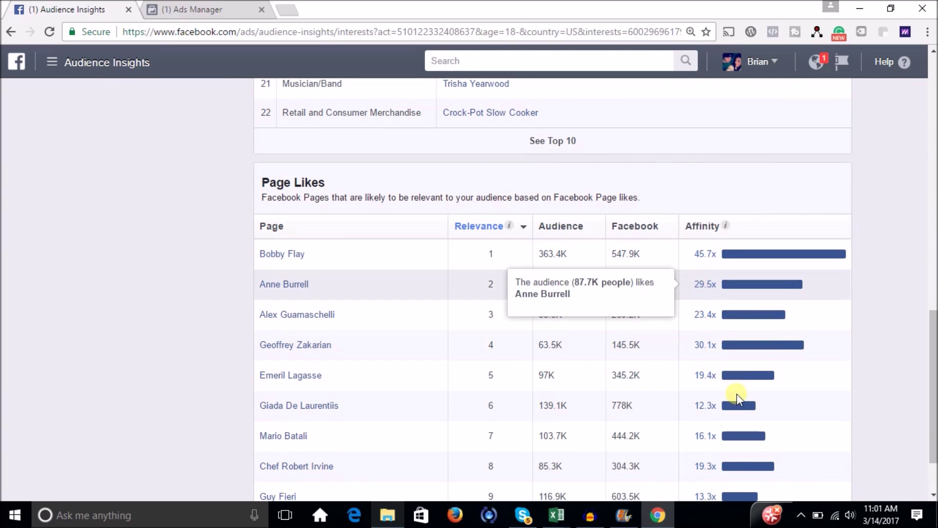
pyautogui.moveTo(933, 406); pyautogui.dragTo(933, 433)
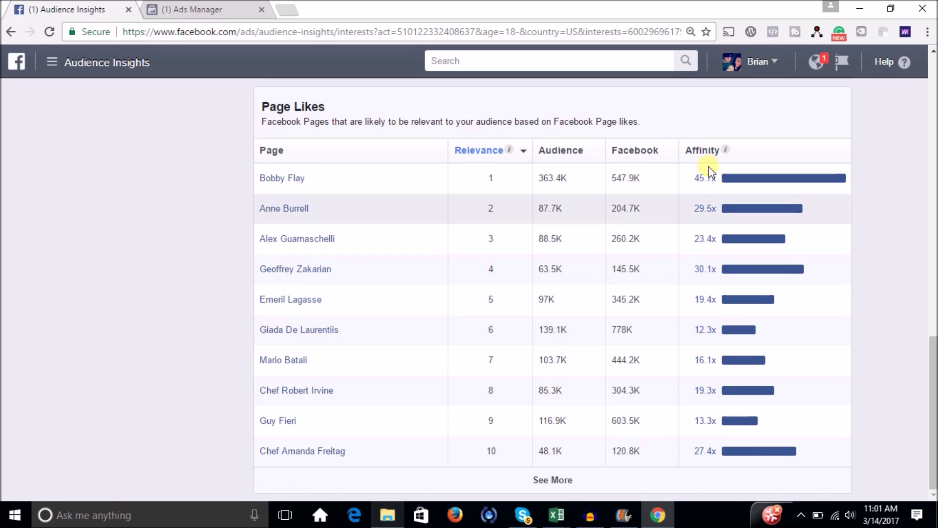
pyautogui.moveTo(704, 184)
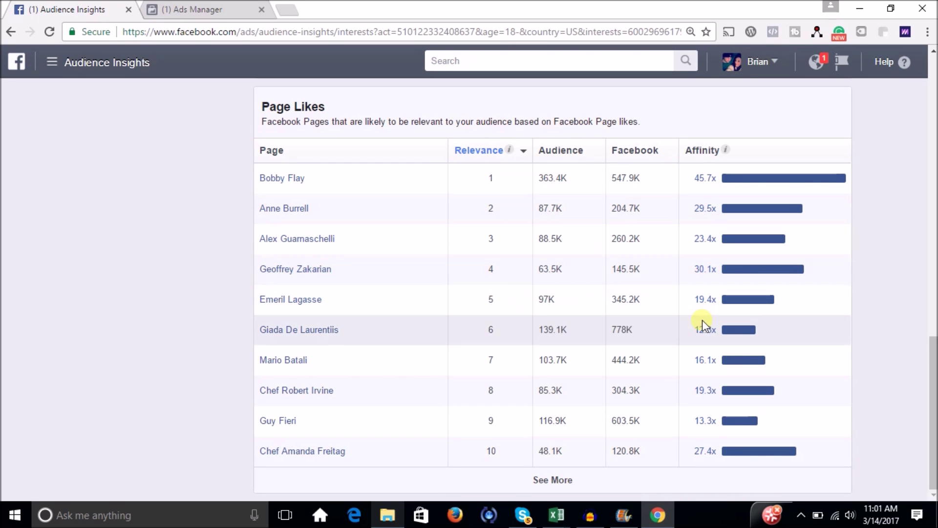
pyautogui.moveTo(739, 399)
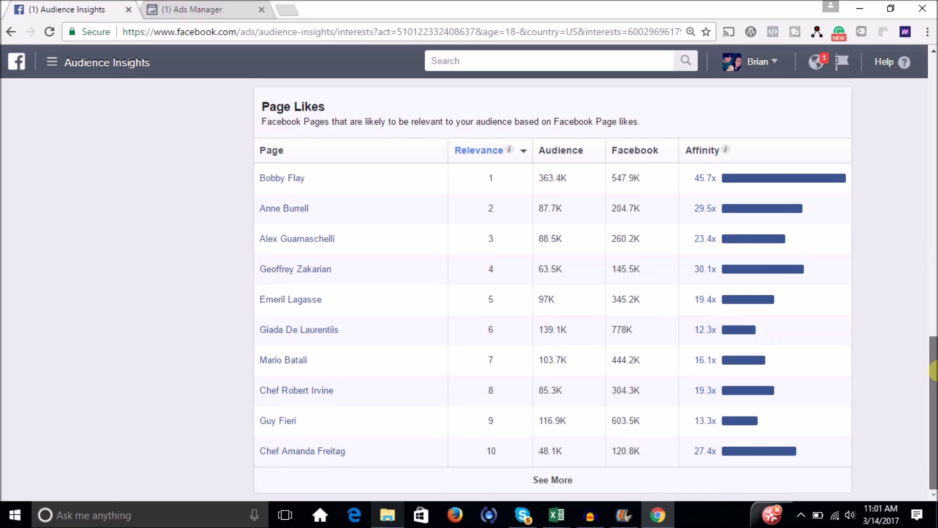
pyautogui.scroll(1, 933, 371)
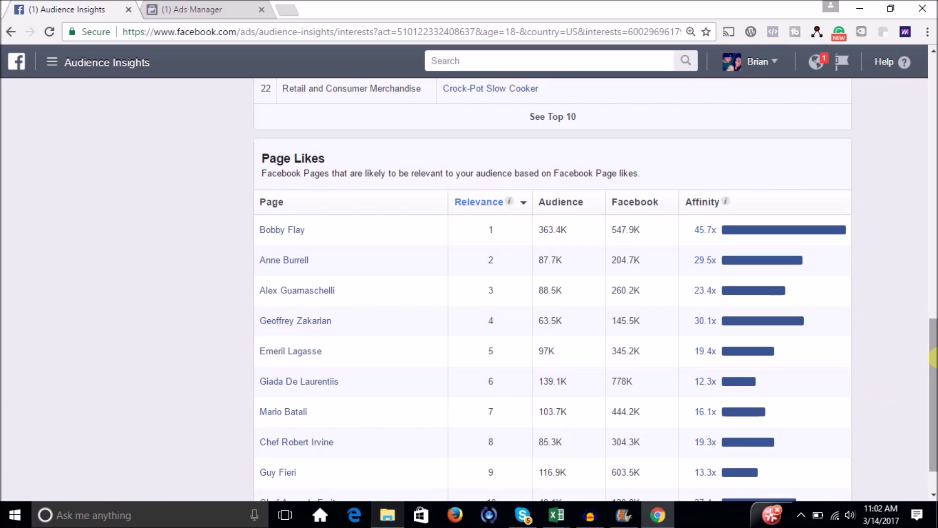
# Step: Open the OXO page from the Kitchen/Cooking category in a new tab and review the other top categories
pyautogui.moveTo(932, 375); pyautogui.dragTo(933, 279)
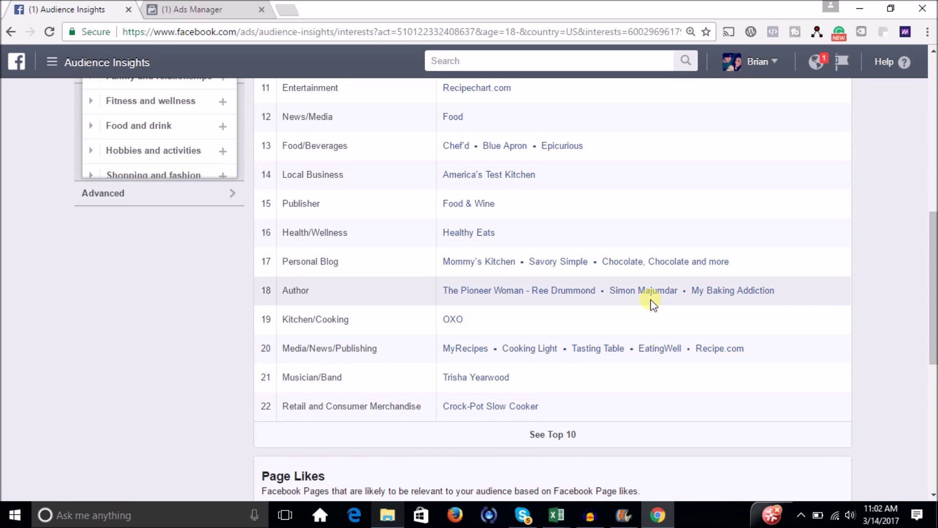
pyautogui.rightClick(453, 319)
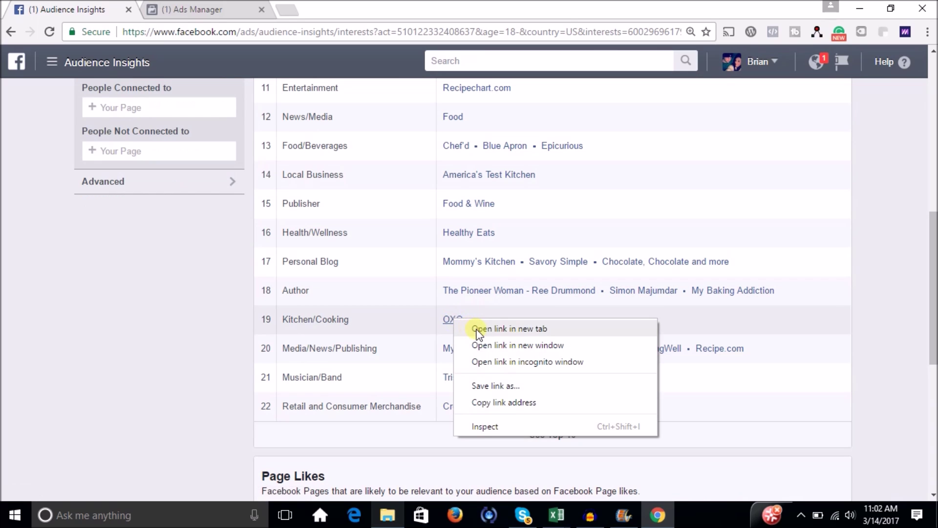
pyautogui.click(489, 329)
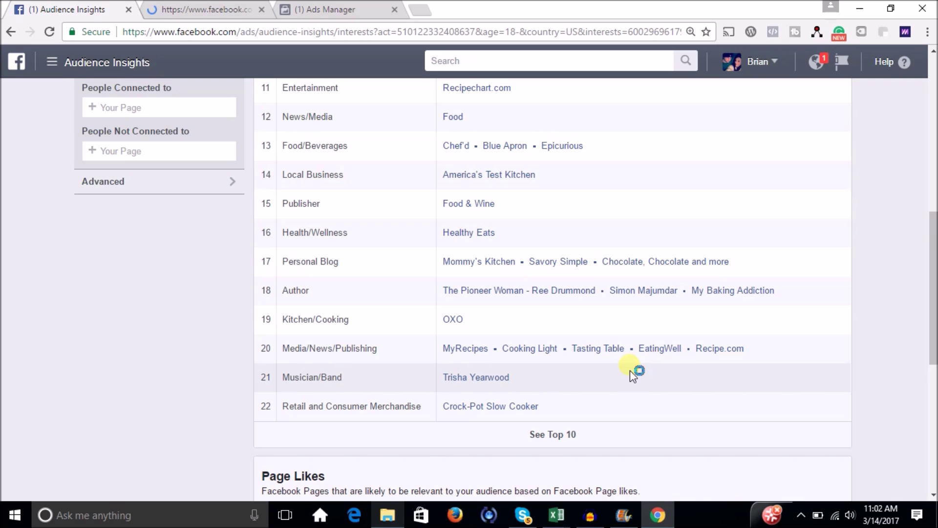
pyautogui.moveTo(933, 244)
pyautogui.mouseDown()
pyautogui.moveTo(921, 149)
pyautogui.moveTo(932, 247)
pyautogui.mouseUp()
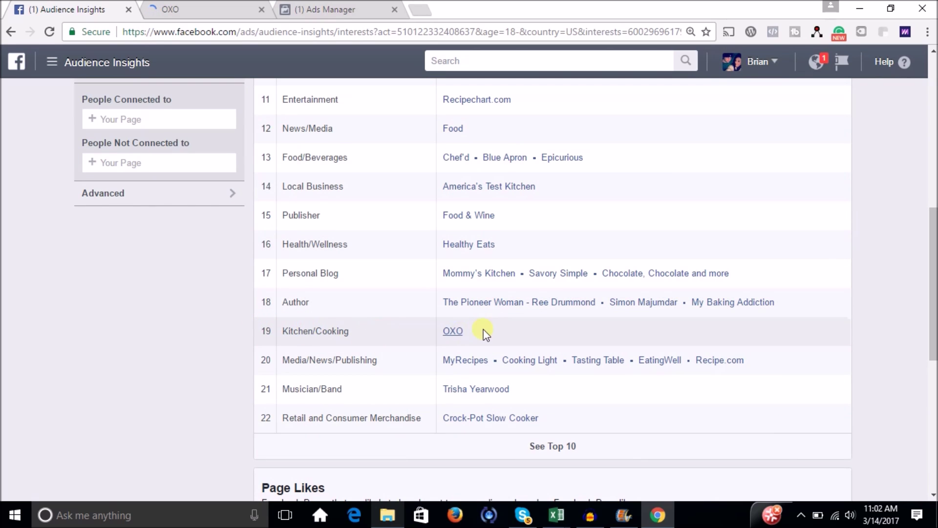
pyautogui.moveTo(932, 232); pyautogui.dragTo(932, 165)
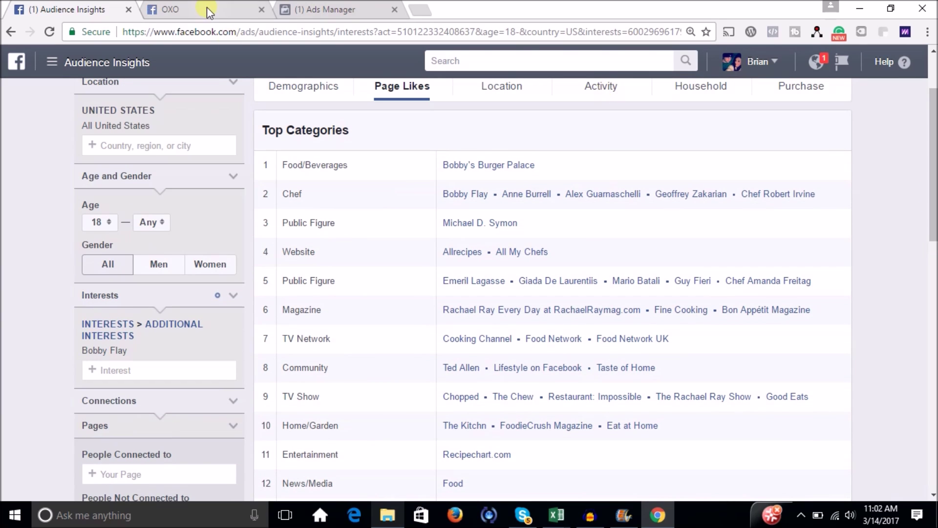
# Step: Look through the OXO Facebook page and return to Audience Insights
pyautogui.click(206, 6)
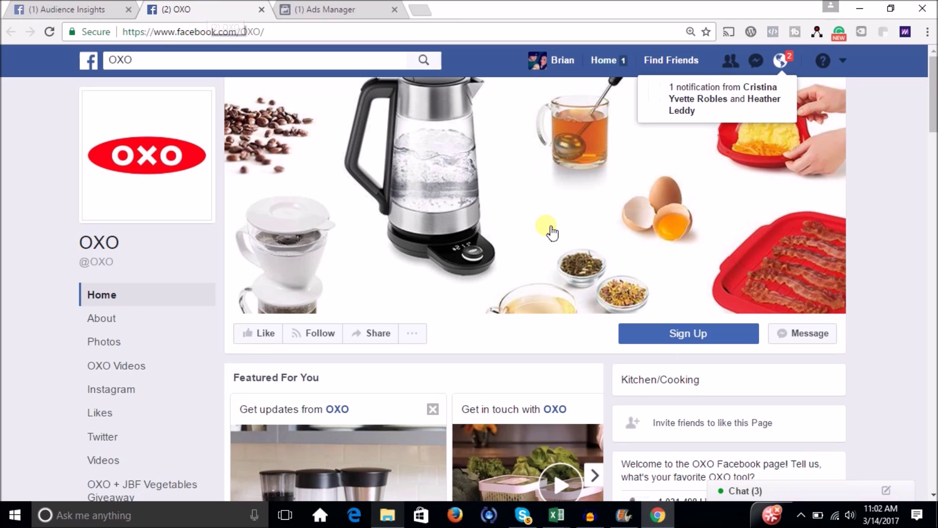
pyautogui.moveTo(932, 133); pyautogui.dragTo(932, 188)
pyautogui.moveTo(930, 208); pyautogui.dragTo(932, 114)
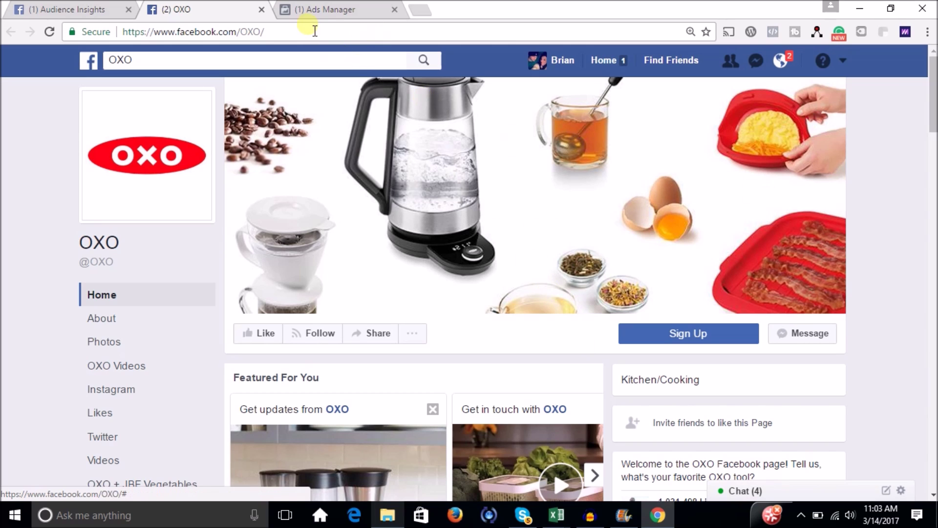
pyautogui.click(98, 8)
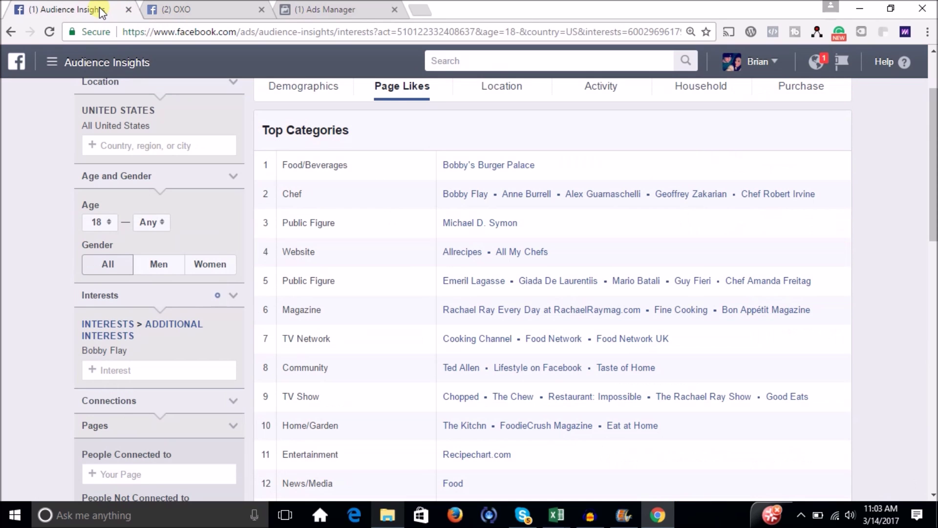
# Step: Replace the Bobby Flay interest with the Kitchen/Cooking interest oxo
pyautogui.moveTo(933, 161); pyautogui.dragTo(933, 197)
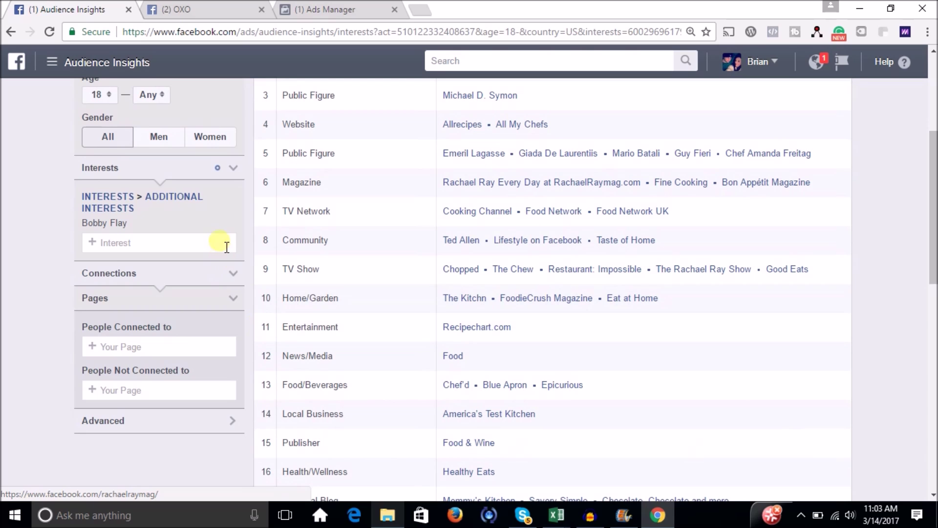
pyautogui.click(232, 223)
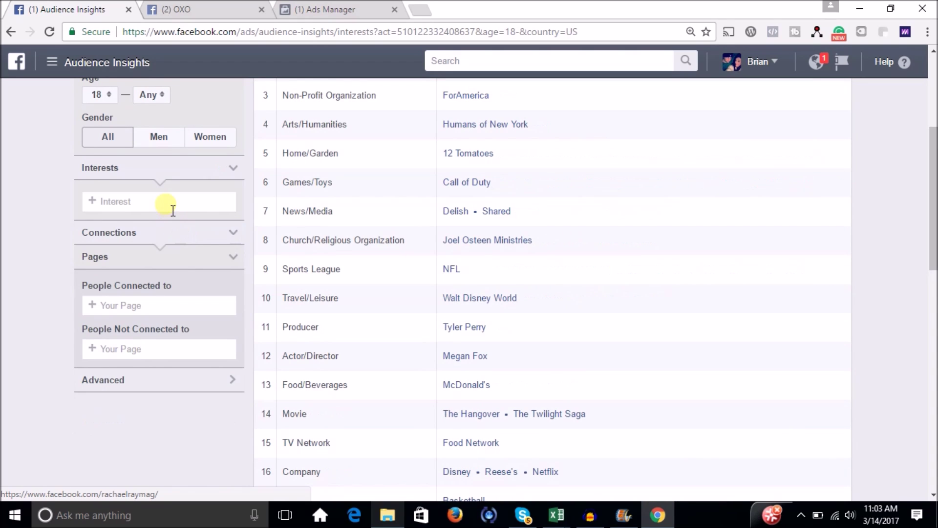
pyautogui.click(173, 207)
pyautogui.write('oxo')
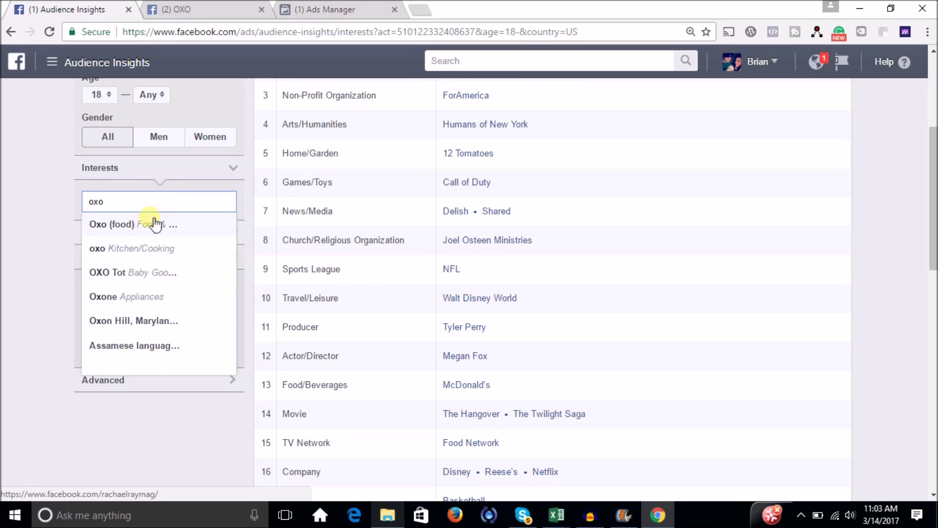
pyautogui.click(139, 249)
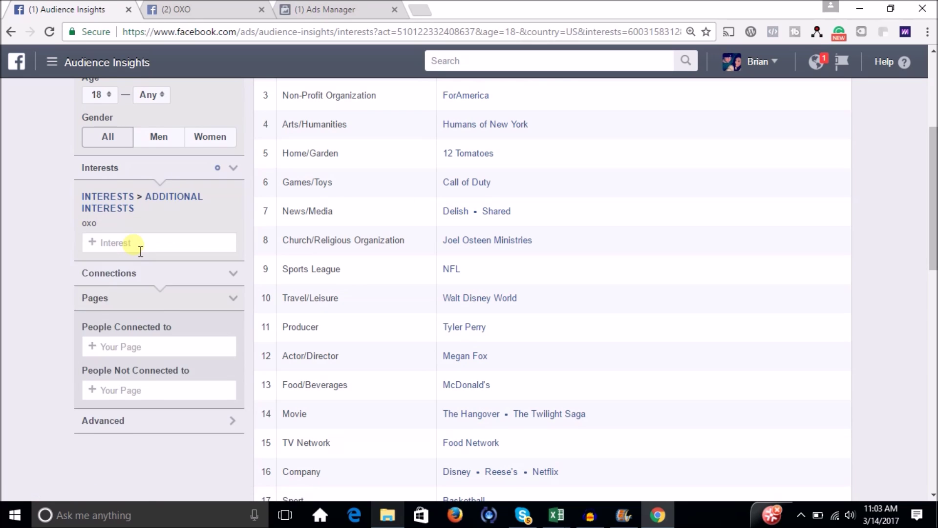
pyautogui.click(138, 247)
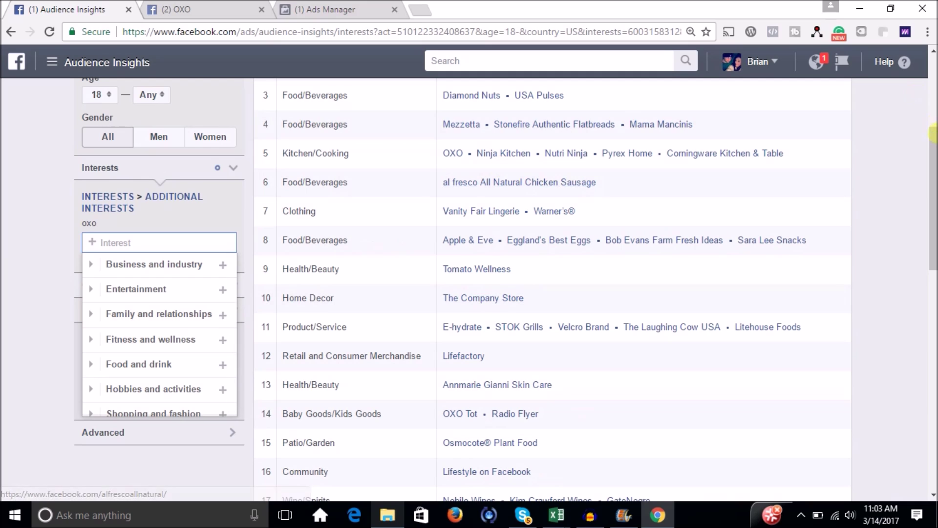
# Step: Check the oxo audience's size and examine its relevant pages under Page Likes, including Ninja Kitchen and Nutri Ninja
pyautogui.scroll(5, 933, 119)
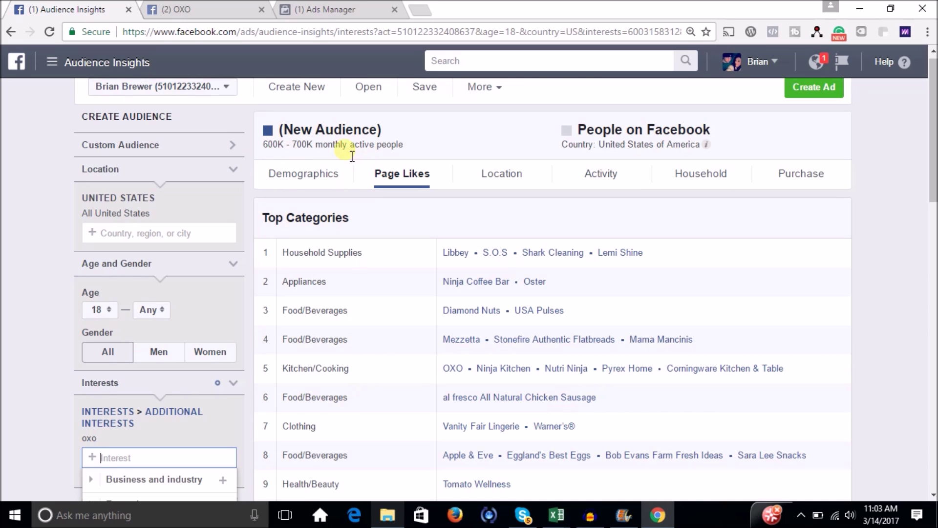
pyautogui.moveTo(933, 108); pyautogui.dragTo(933, 391)
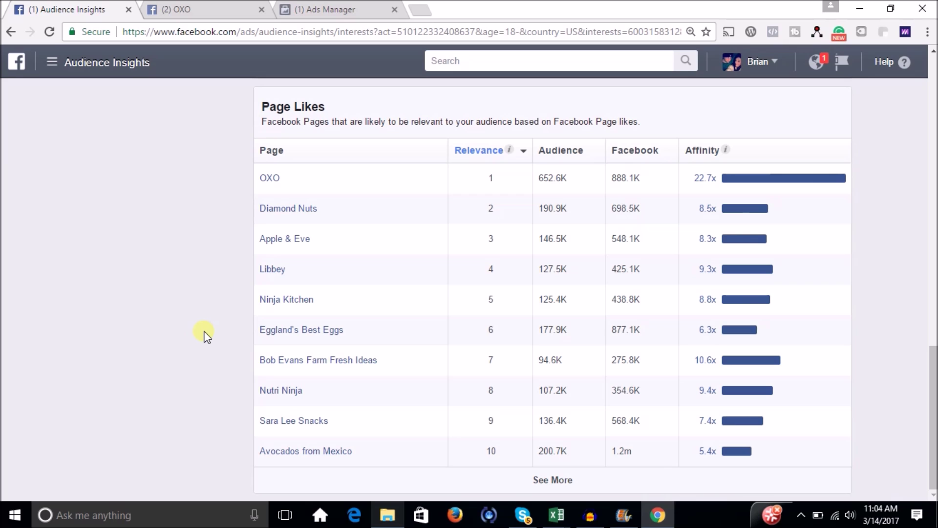
pyautogui.moveTo(933, 362); pyautogui.dragTo(933, 350)
pyautogui.moveTo(285, 312)
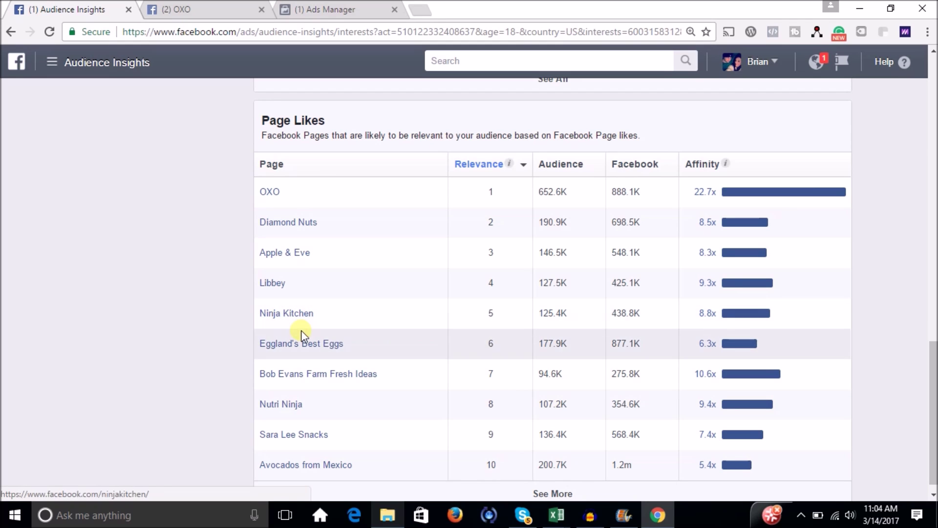
pyautogui.moveTo(291, 406)
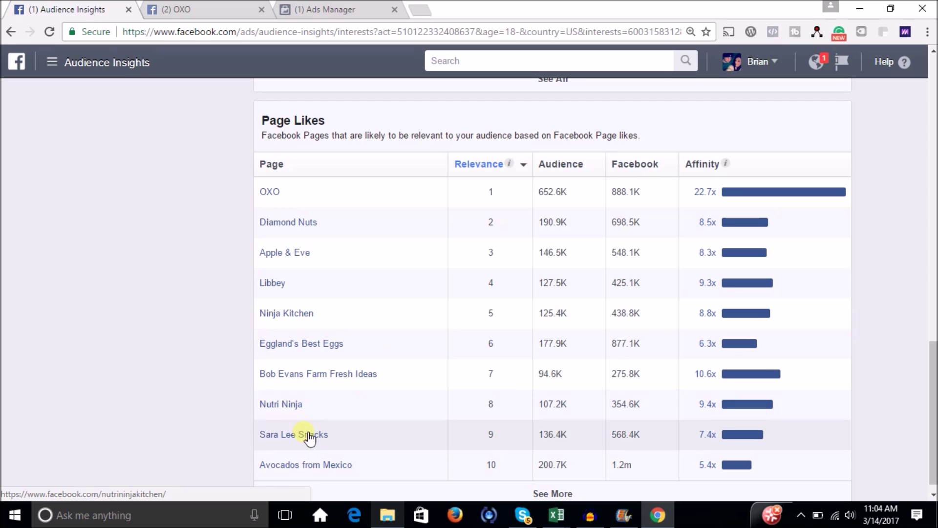
pyautogui.scroll(12, 204, 113)
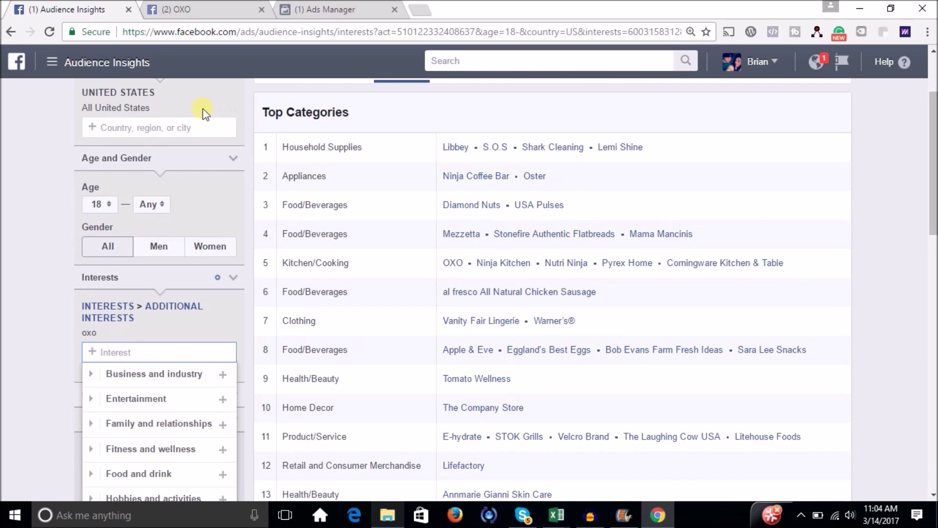
# Step: Dismiss the interest suggestions, review the oxo audience's top categories, and compare the affinity of its Page Likes entries
pyautogui.click(23, 268)
pyautogui.moveTo(933, 127)
pyautogui.mouseDown()
pyautogui.moveTo(933, 115)
pyautogui.moveTo(933, 148)
pyautogui.moveTo(933, 128)
pyautogui.mouseUp()
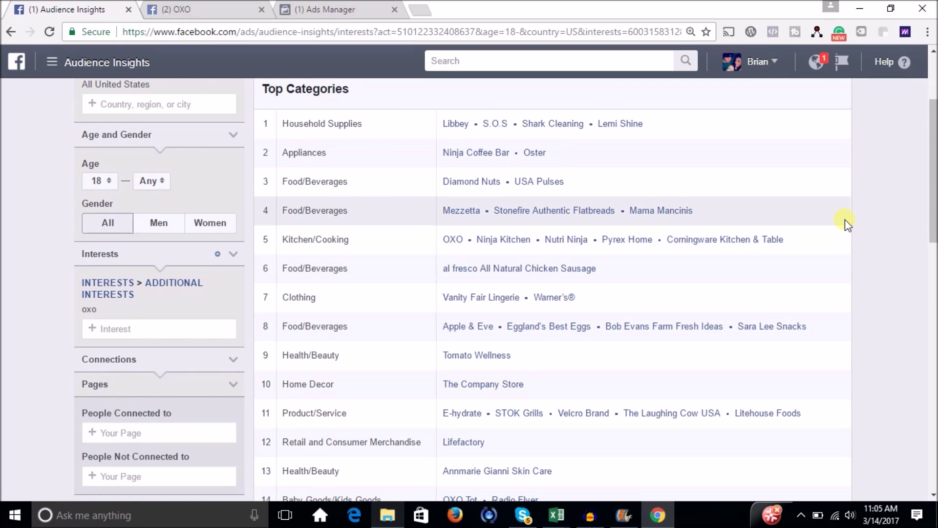
pyautogui.moveTo(931, 172); pyautogui.dragTo(930, 129)
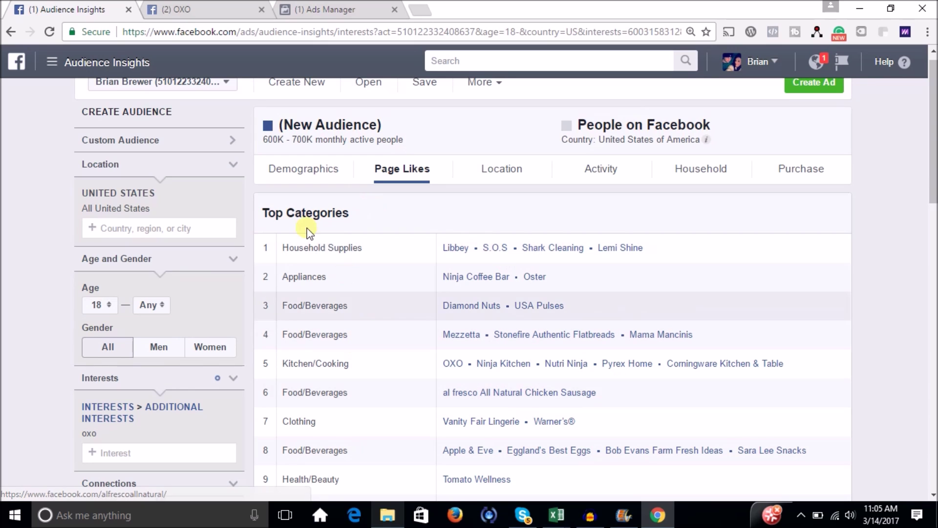
pyautogui.rightClick(933, 211)
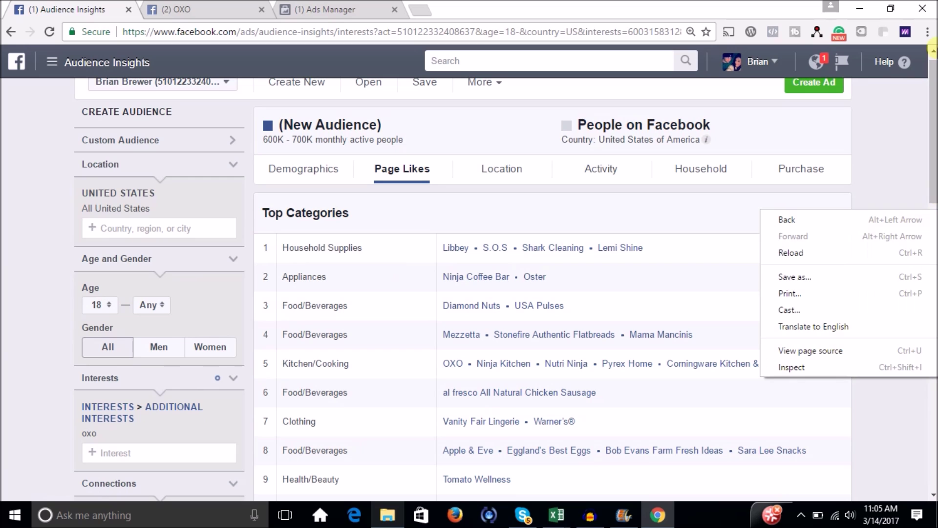
pyautogui.click(932, 107)
pyautogui.moveTo(933, 111); pyautogui.dragTo(933, 405)
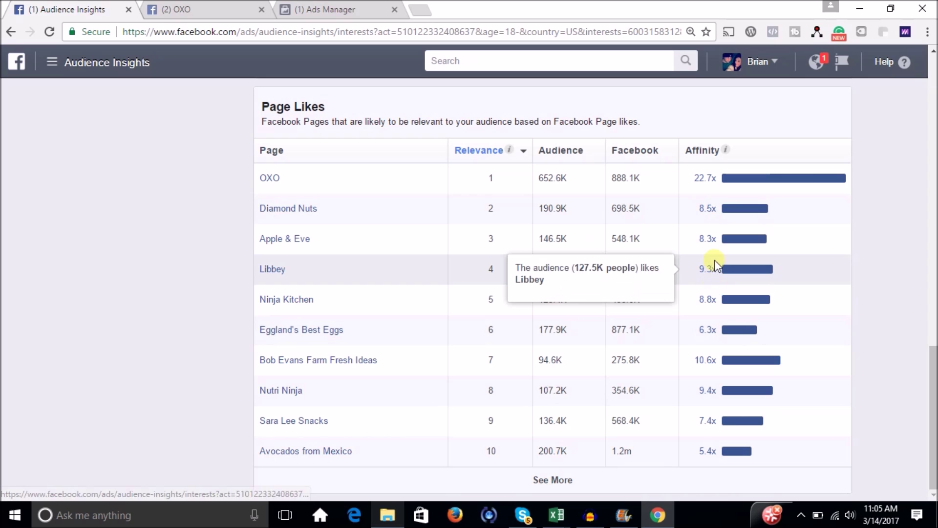
# Step: Open the Libbey and Nutri Ninja pages from the Page Likes list in new tabs
pyautogui.click(623, 276)
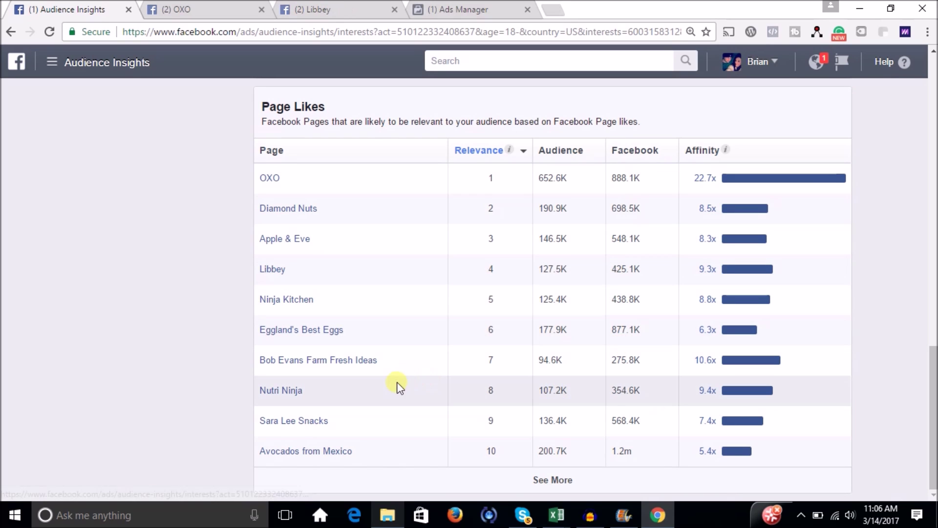
pyautogui.rightClick(299, 391)
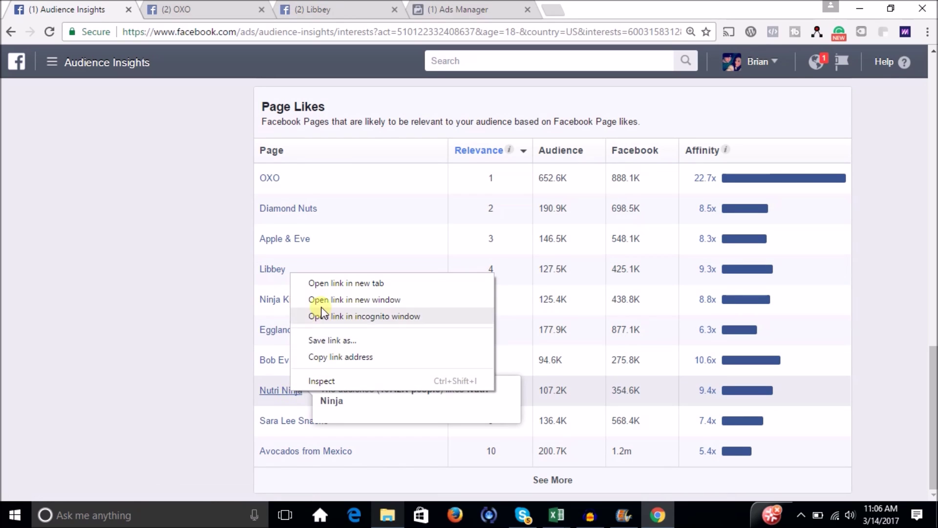
pyautogui.click(315, 284)
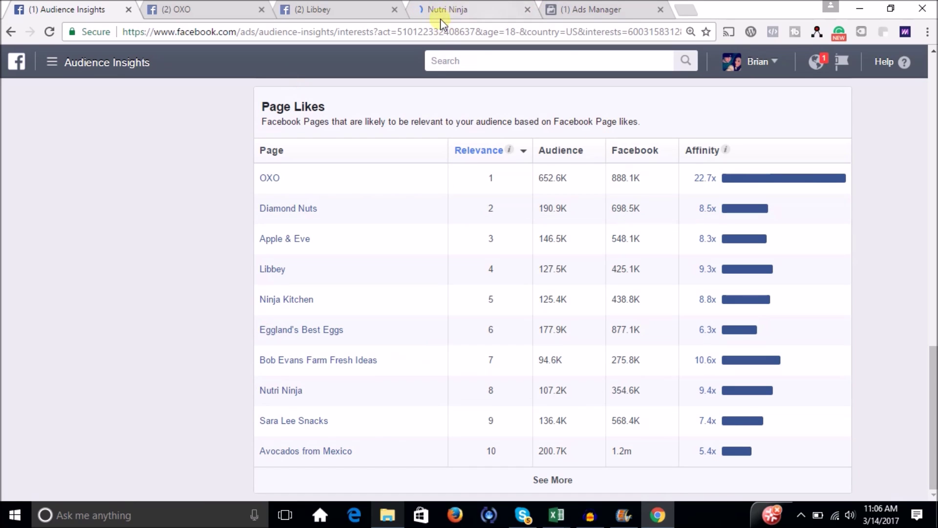
# Step: Look through the Nutri Ninja page, glance at the OXO page, and return to the top categories in Audience Insights
pyautogui.click(454, 10)
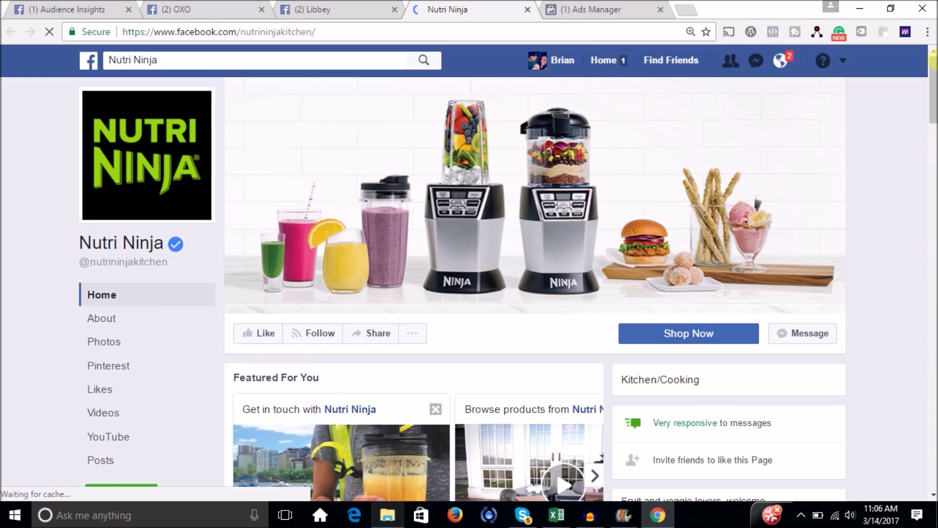
pyautogui.scroll(-8, 931, 98)
pyautogui.hotkey('ctrl', '2')
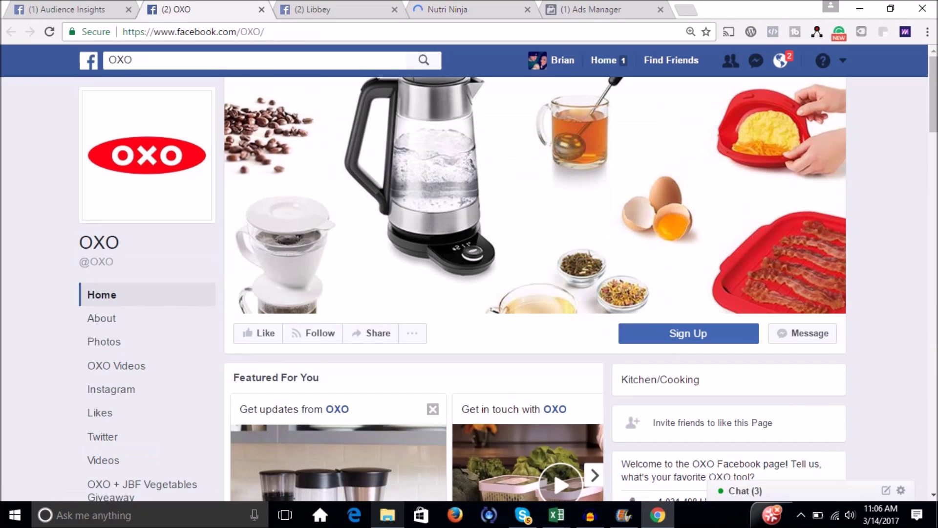
pyautogui.hotkey('ctrl', '1')
pyautogui.click(933, 286)
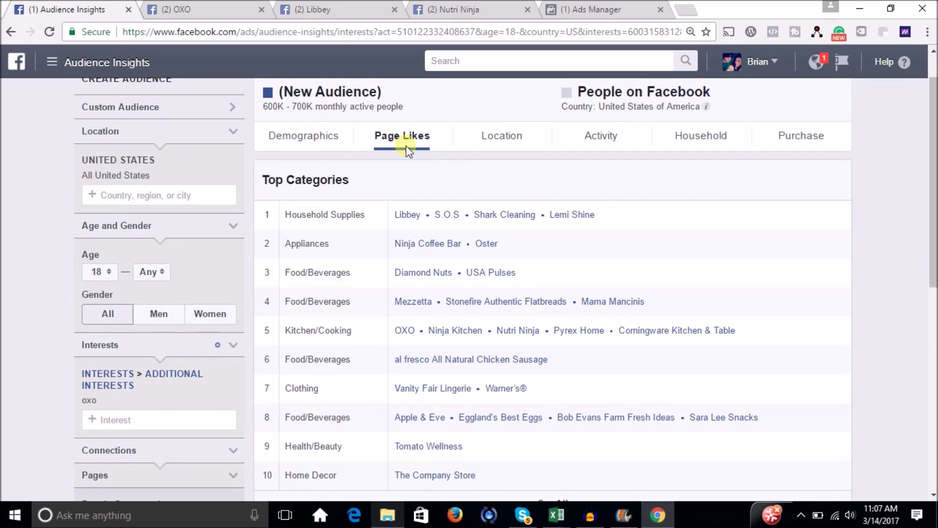
# Step: Show the oxo audience's demographics and review its age and gender breakdown
pyautogui.click(308, 142)
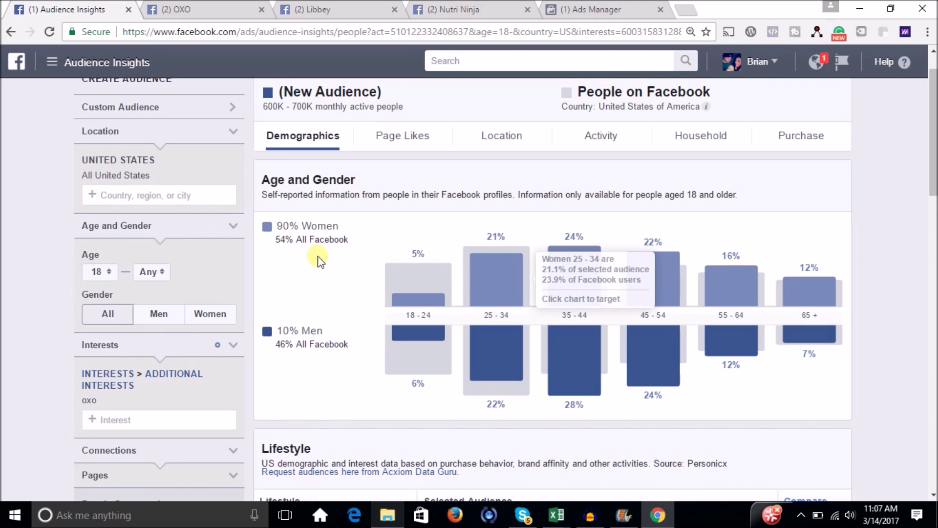
pyautogui.moveTo(933, 147)
pyautogui.mouseDown()
pyautogui.moveTo(933, 197)
pyautogui.moveTo(933, 141)
pyautogui.moveTo(933, 154)
pyautogui.mouseUp()
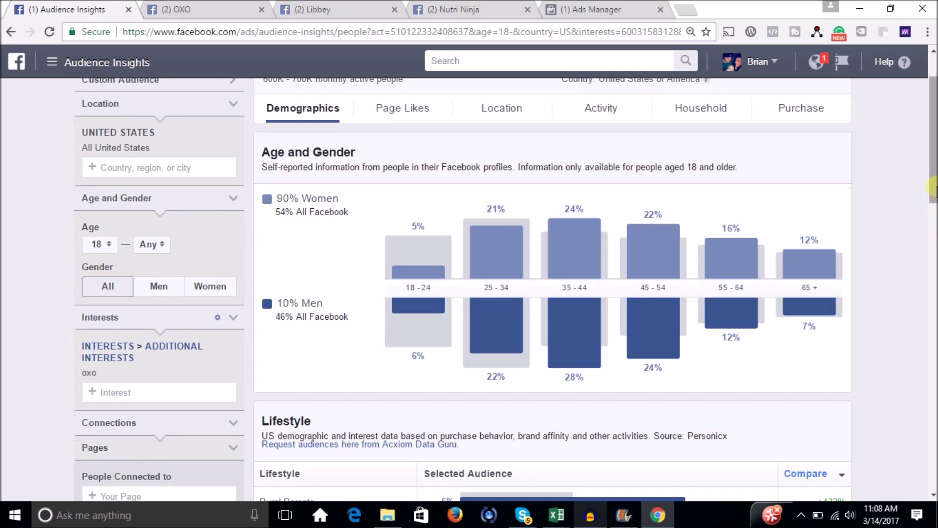
pyautogui.scroll(1, 933, 233)
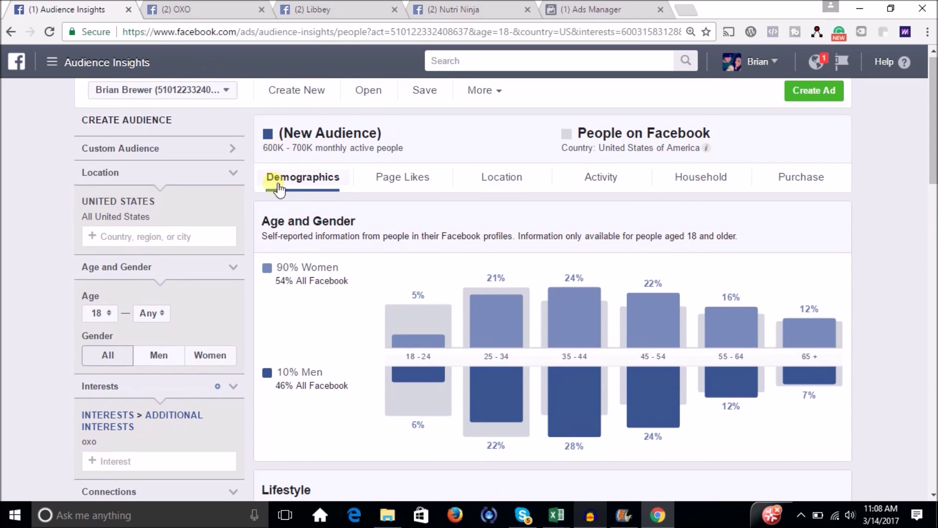
pyautogui.moveTo(933, 131)
pyautogui.mouseDown()
pyautogui.moveTo(933, 173)
pyautogui.moveTo(933, 149)
pyautogui.mouseUp()
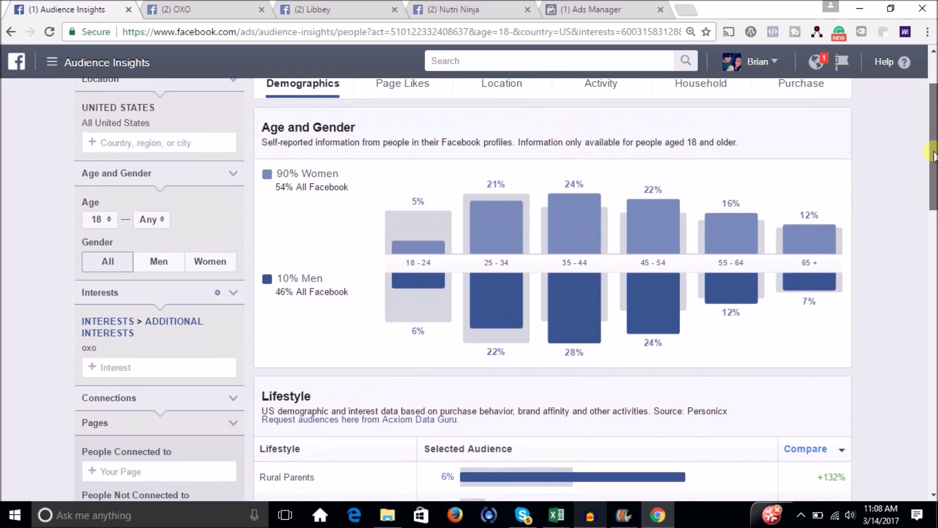
# Step: Compare the women's and men's shares in each age bracket of the oxo audience with those of all Facebook users
pyautogui.moveTo(567, 216)
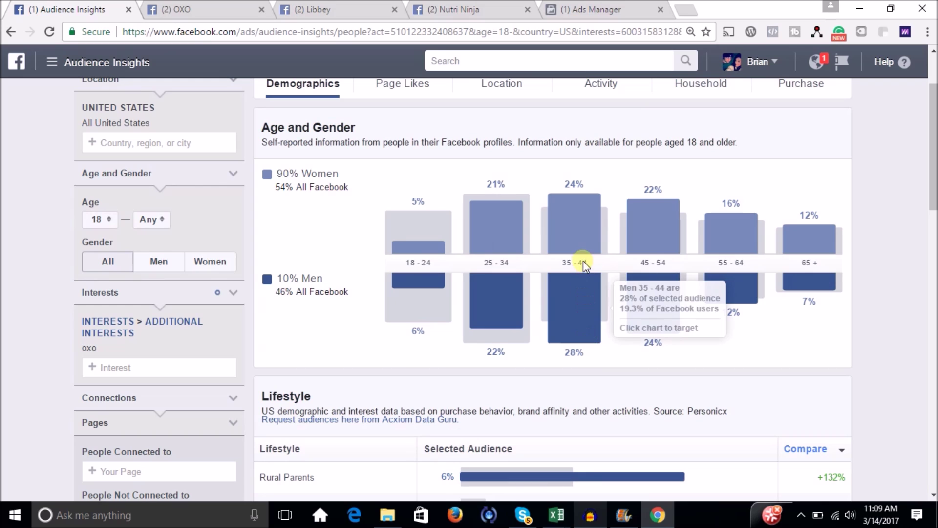
pyautogui.moveTo(575, 232)
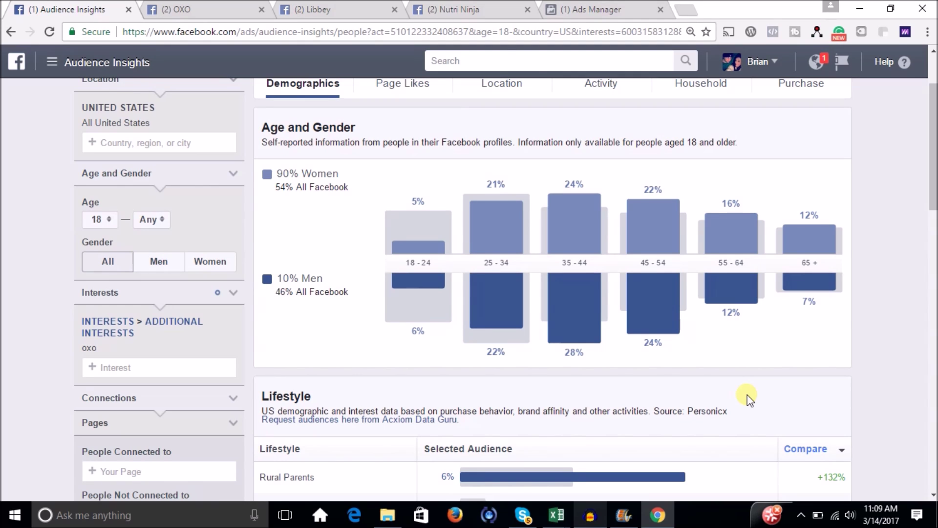
pyautogui.moveTo(641, 266)
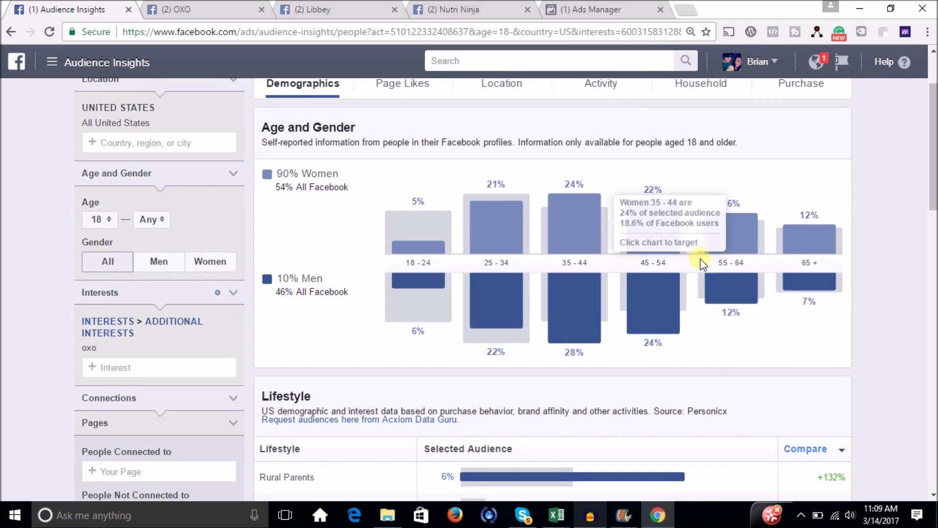
pyautogui.moveTo(779, 304)
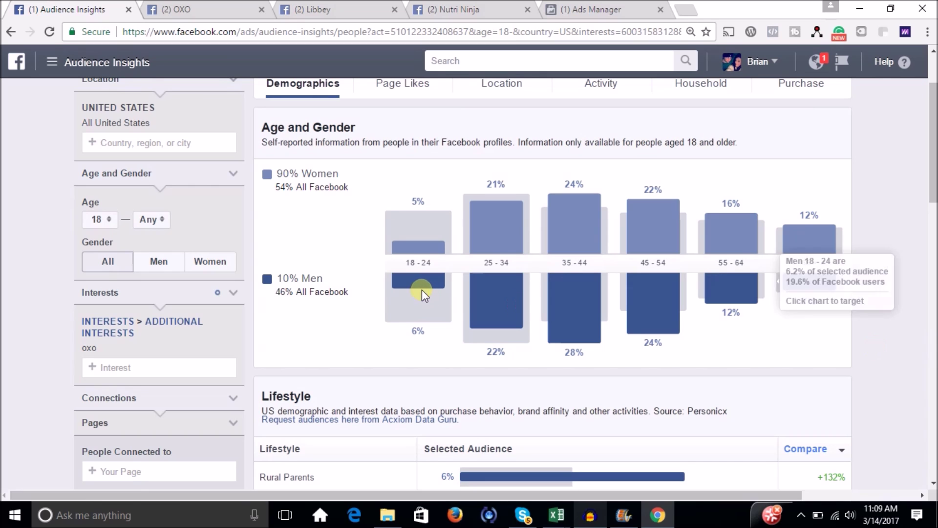
pyautogui.moveTo(425, 293)
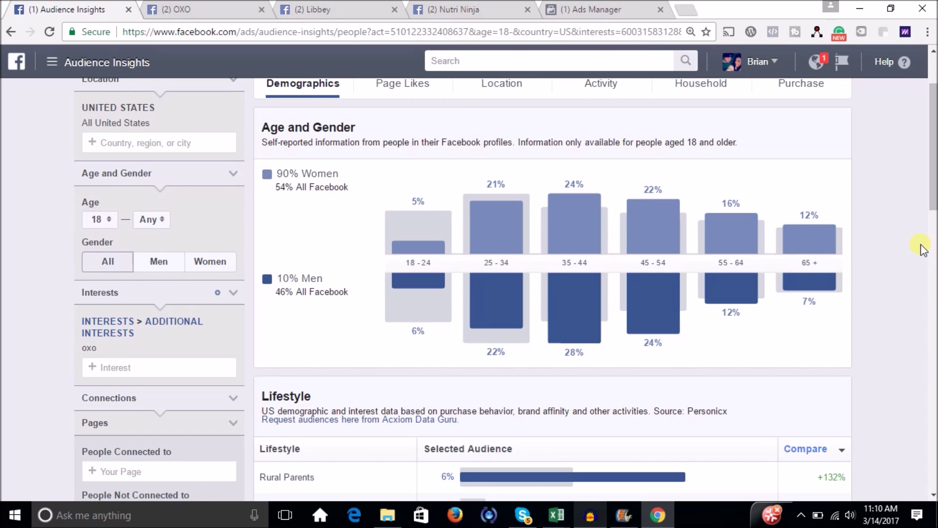
pyautogui.scroll(-1, 933, 147)
pyautogui.scroll(-1, 933, 146)
pyautogui.scroll(2, 933, 136)
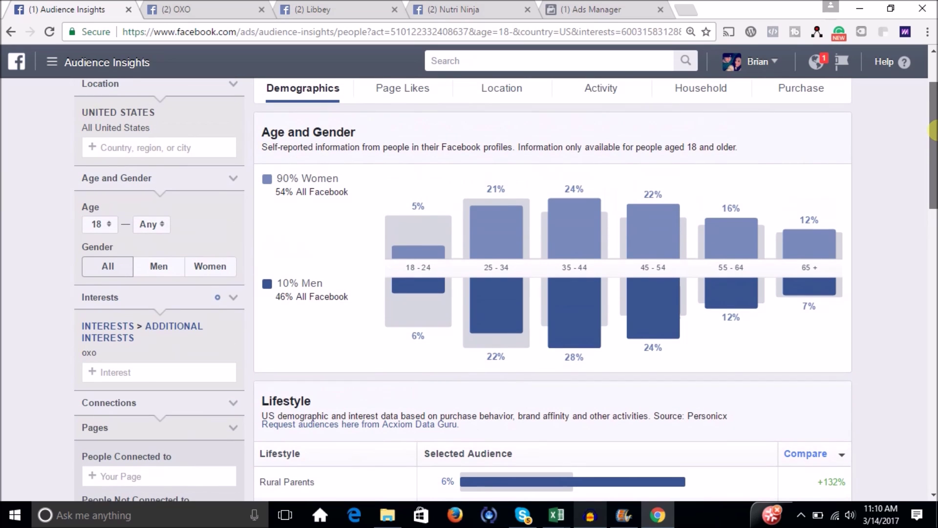
pyautogui.scroll(-1, 933, 137)
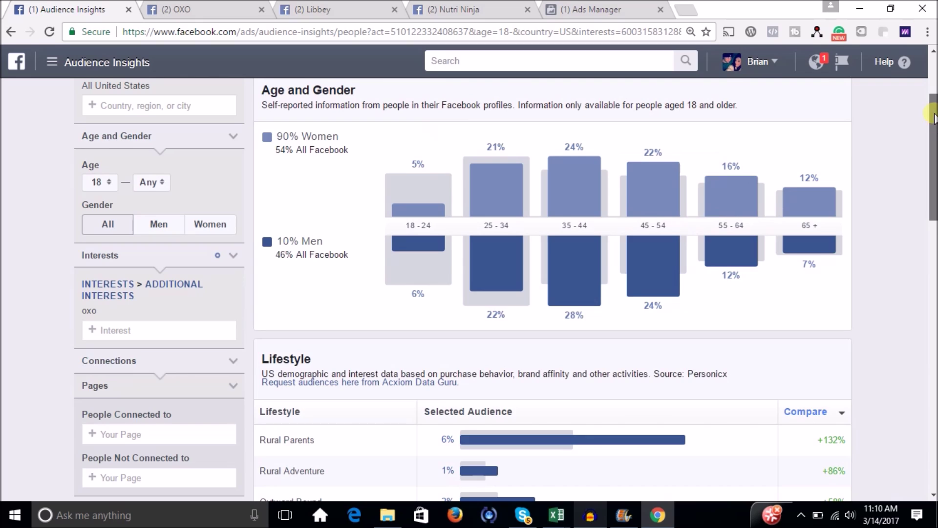
pyautogui.scroll(1, 933, 117)
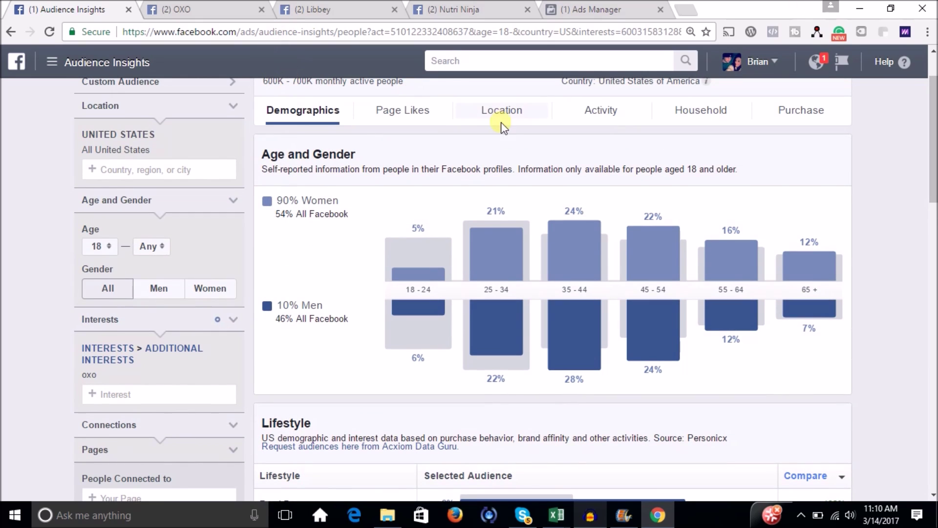
# Step: Close the Libbey, Nutri Ninja and OXO page tabs
pyautogui.click(395, 9)
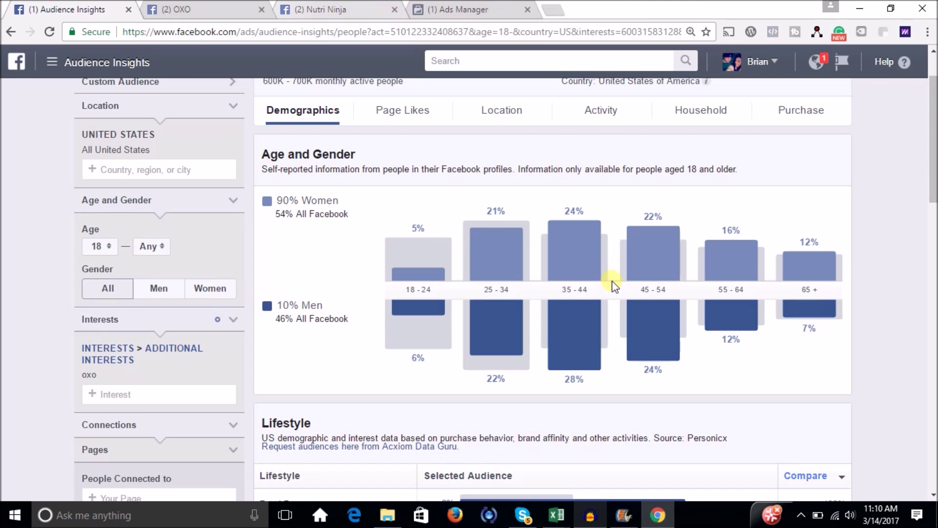
pyautogui.click(394, 10)
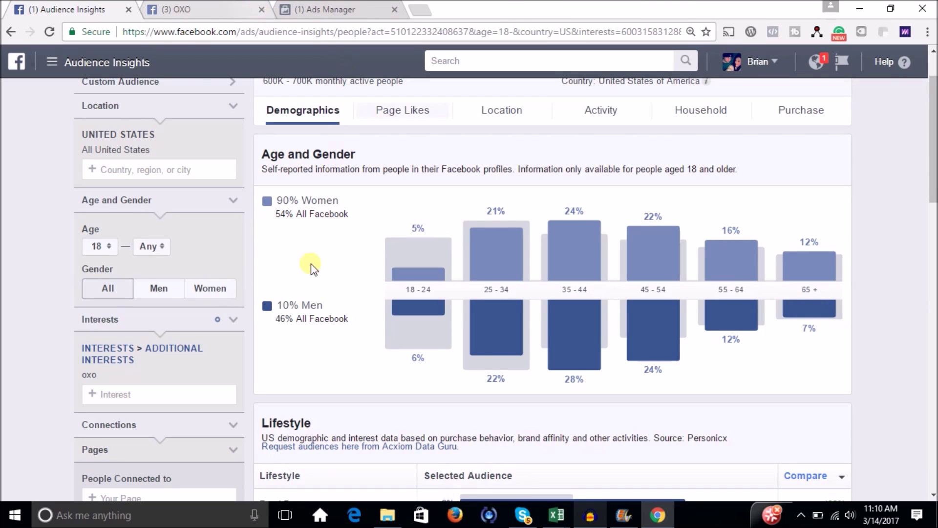
# Step: Examine the oxo audience's Lifestyle table, comparing Rural Parents and Rural Adventure with Facebook users overall
pyautogui.scroll(-4, 934, 196)
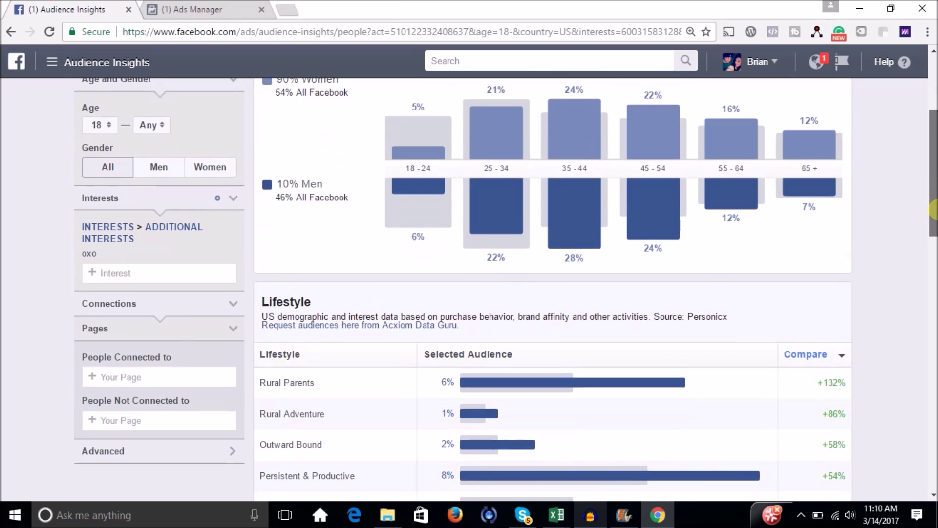
pyautogui.moveTo(933, 213); pyautogui.dragTo(933, 250)
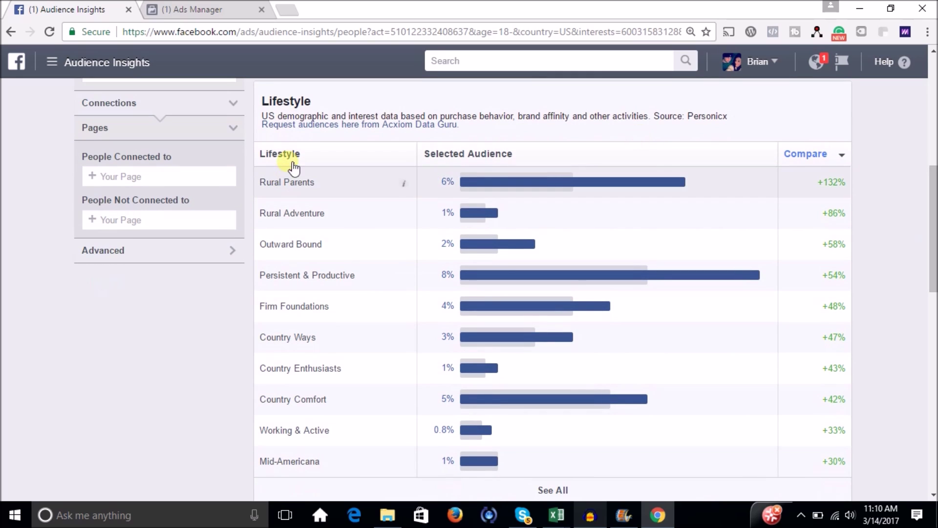
pyautogui.moveTo(932, 228); pyautogui.dragTo(926, 185)
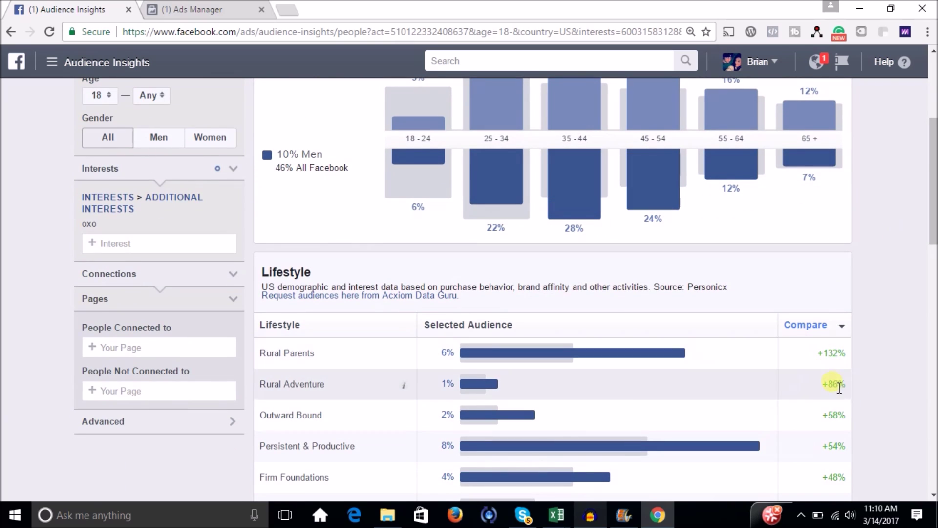
pyautogui.moveTo(587, 349)
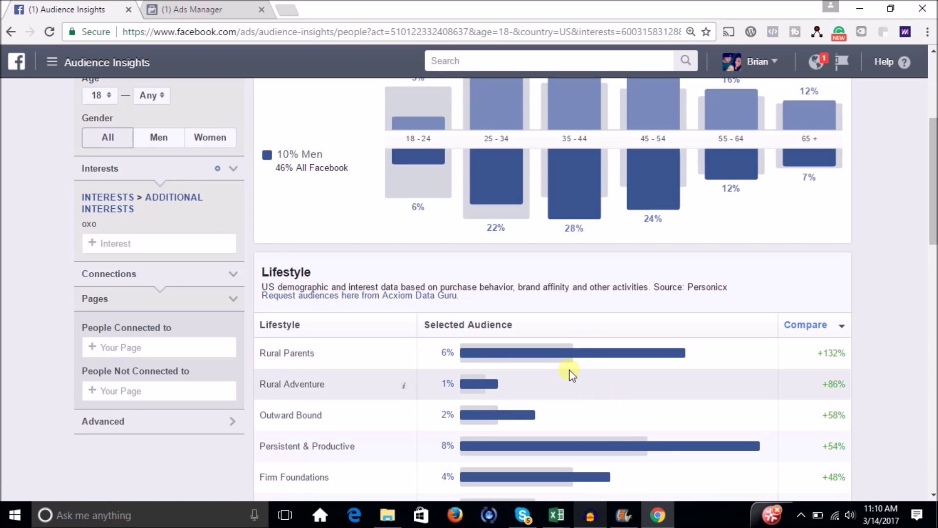
pyautogui.moveTo(674, 360)
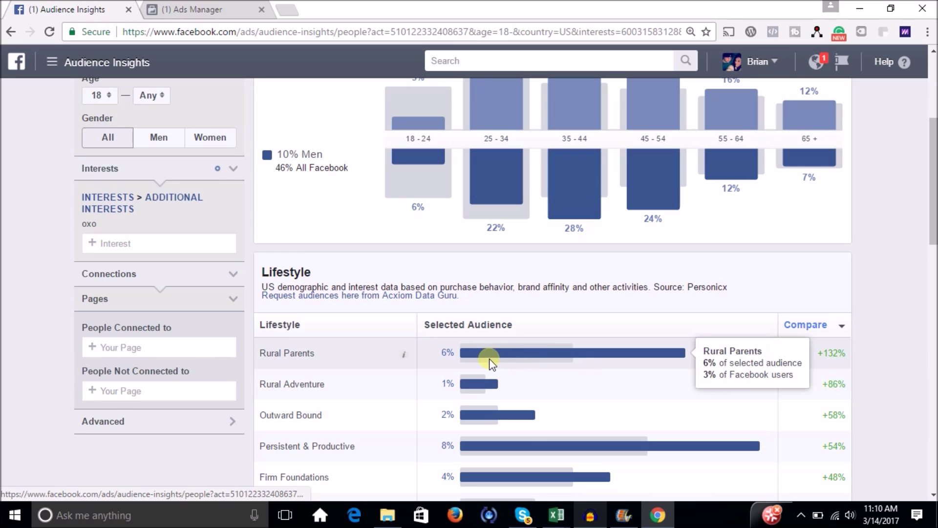
pyautogui.moveTo(549, 357)
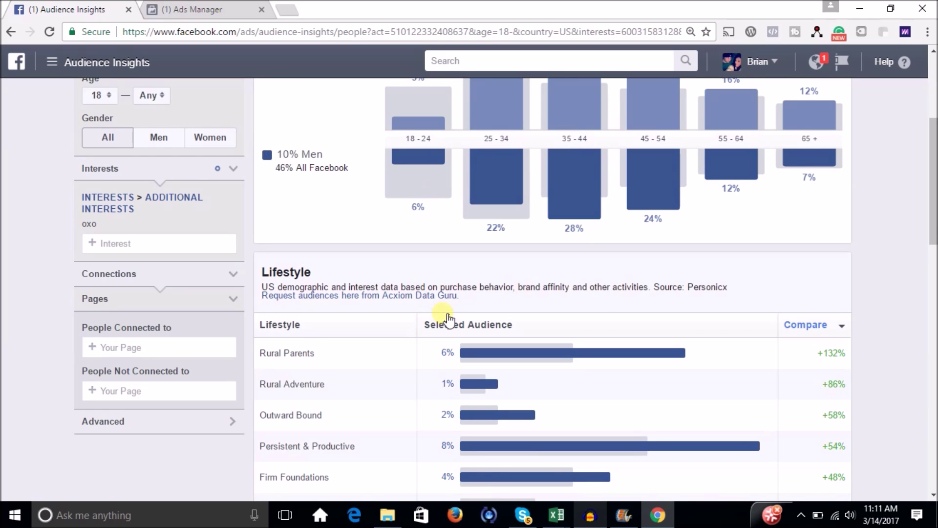
pyautogui.moveTo(933, 219)
pyautogui.mouseDown()
pyautogui.moveTo(931, 147)
pyautogui.moveTo(929, 219)
pyautogui.mouseUp()
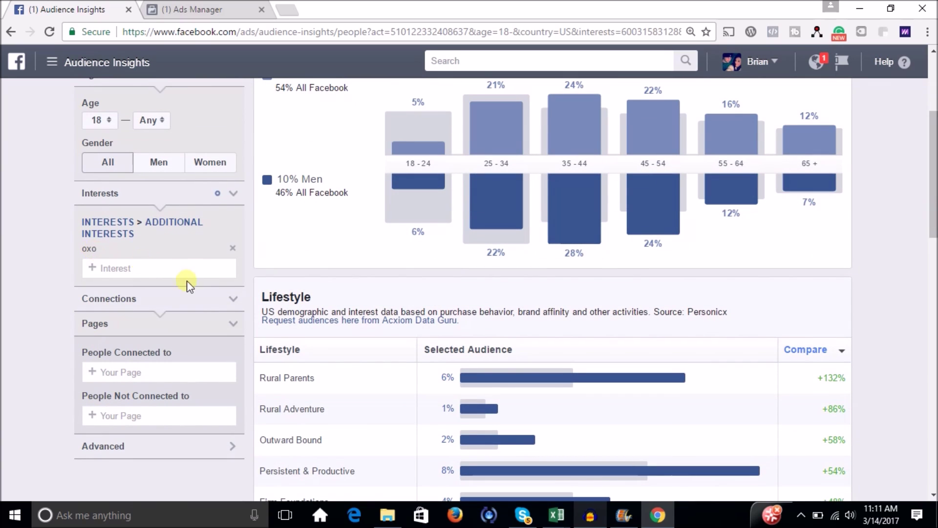
pyautogui.moveTo(932, 174); pyautogui.dragTo(932, 202)
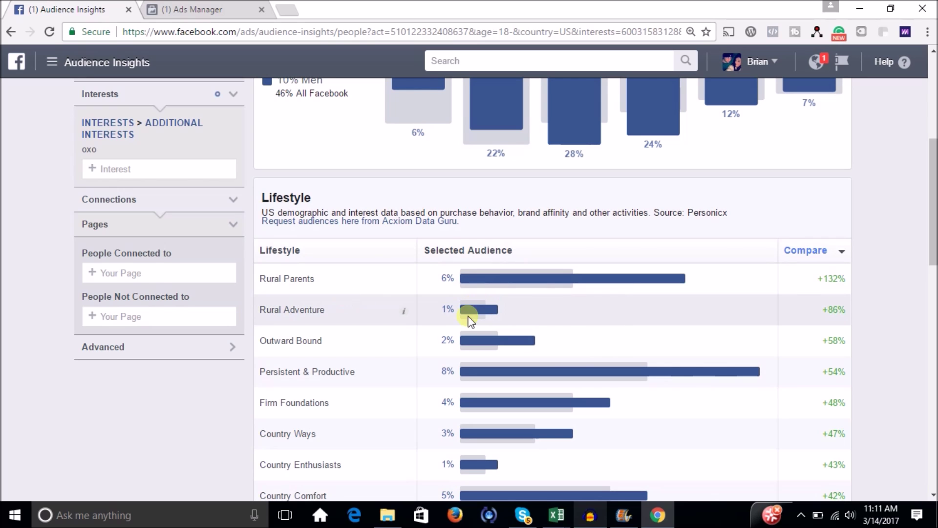
pyautogui.moveTo(464, 313)
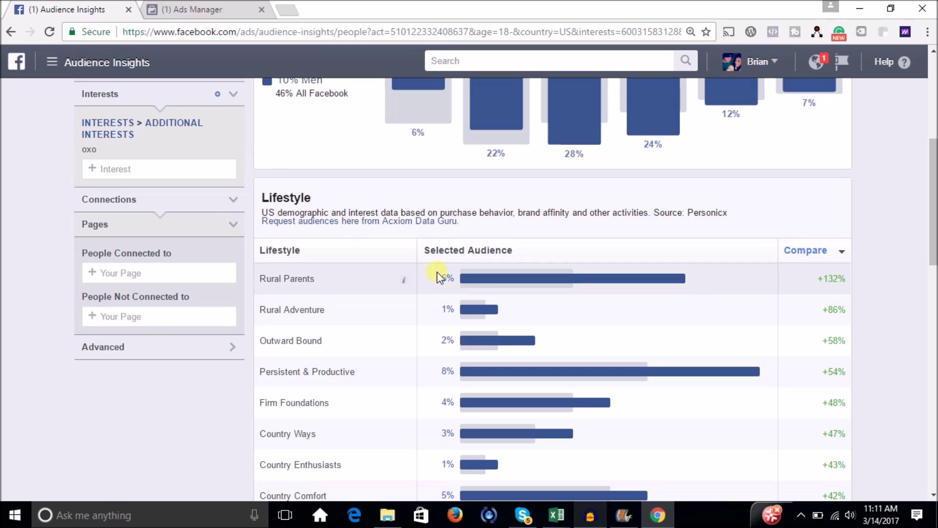
pyautogui.moveTo(477, 273)
# Step: Search Google for pixabay in a new tab and open the Pixabay: Free Images site
pyautogui.click(289, 14)
pyautogui.write('picsns')
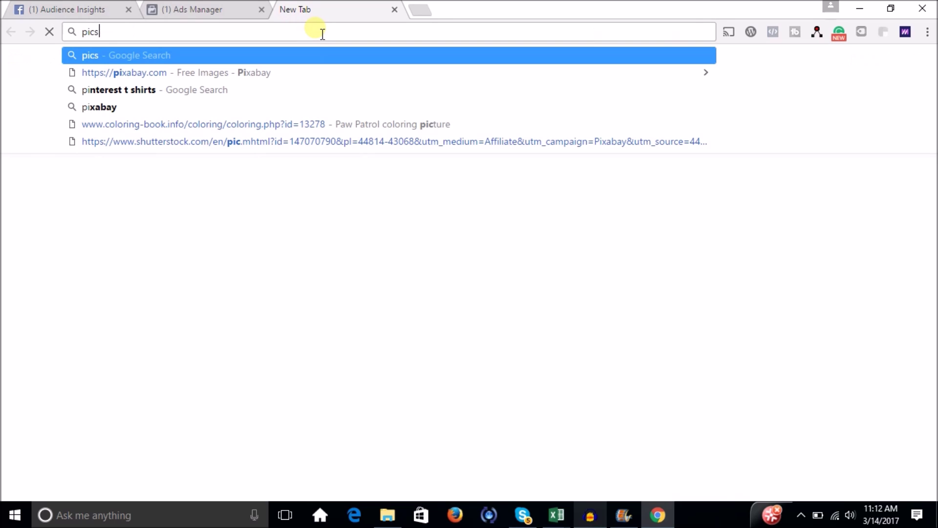
pyautogui.press('BackSpace')
pyautogui.press('BackSpace')
pyautogui.press('BackSpace')
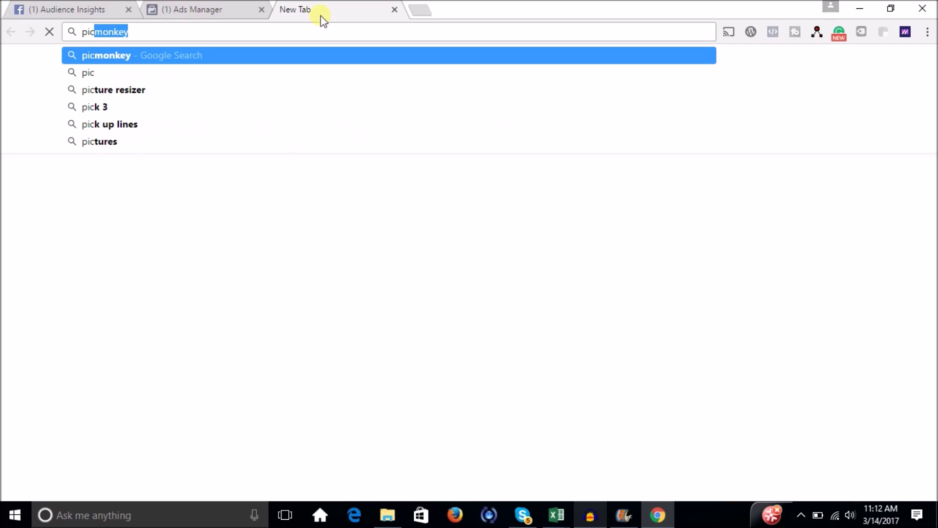
pyautogui.press('BackSpace')
pyautogui.write('xa')
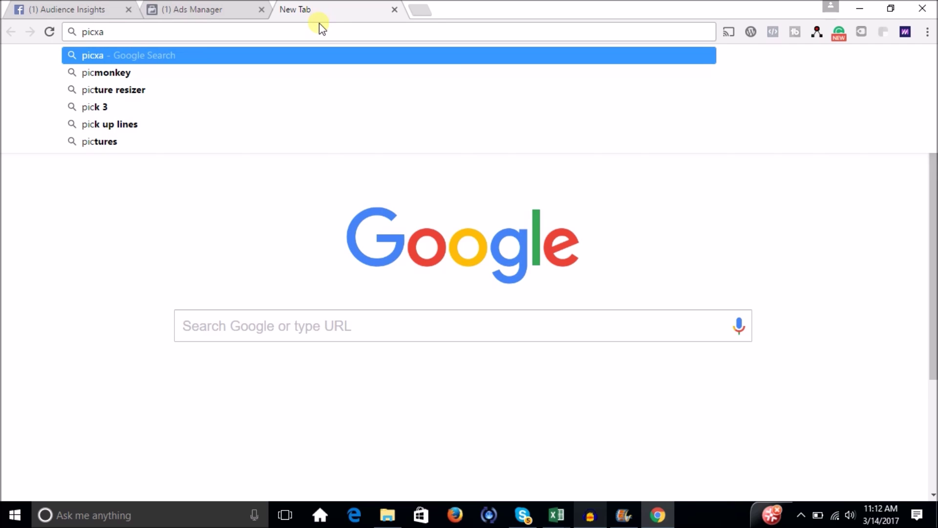
pyautogui.write('ba')
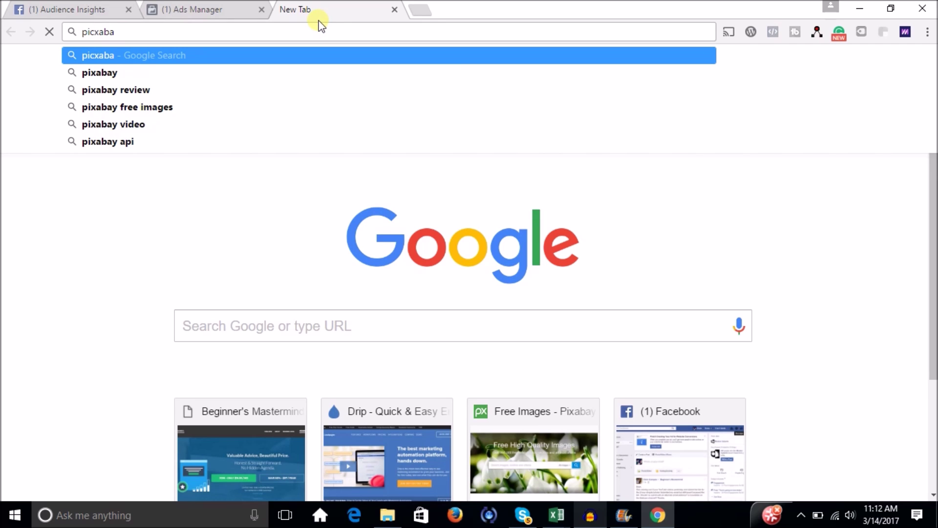
pyautogui.click(98, 74)
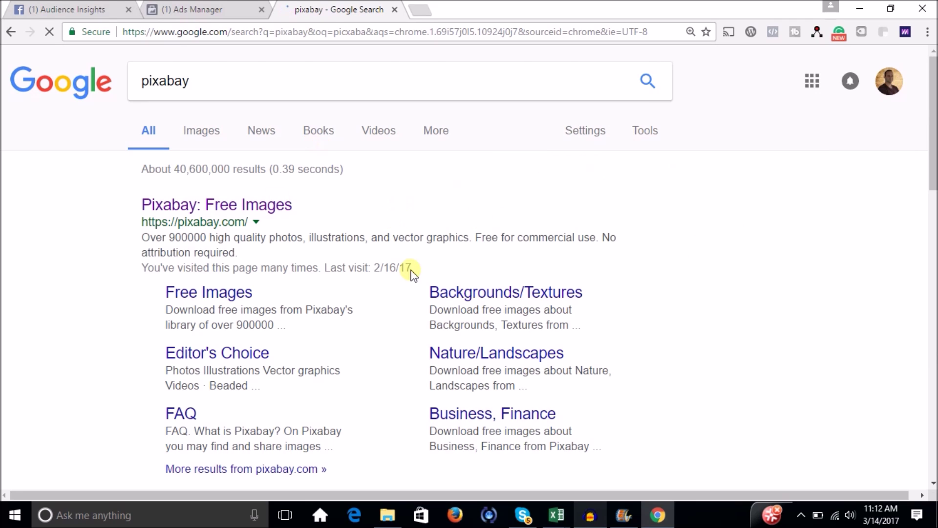
pyautogui.click(239, 208)
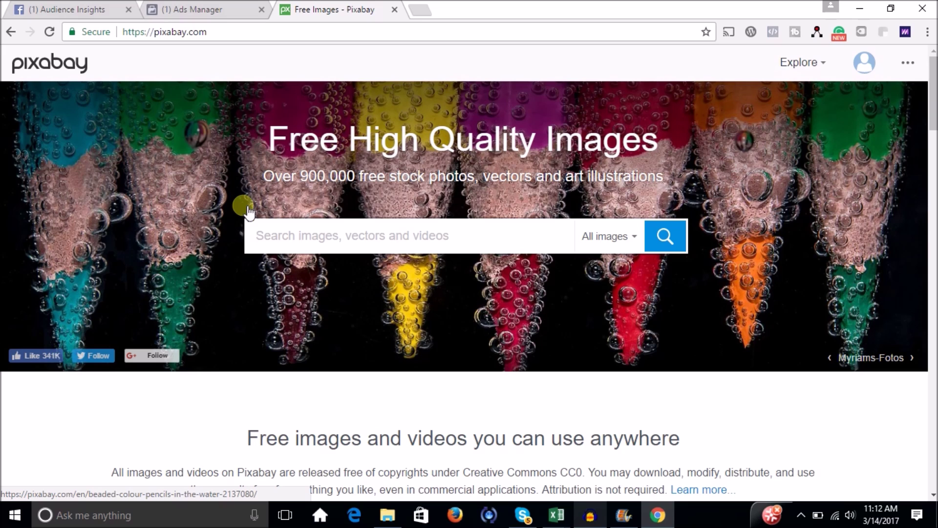
# Step: Search Pixabay for "rural adventure" and browse the resulting images
pyautogui.write('rural')
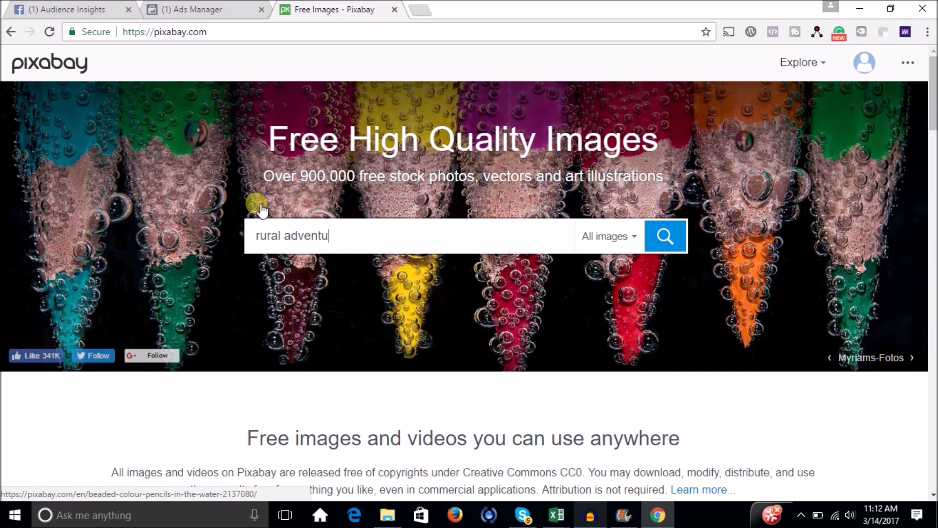
pyautogui.write('adventure')
pyautogui.press('Return')
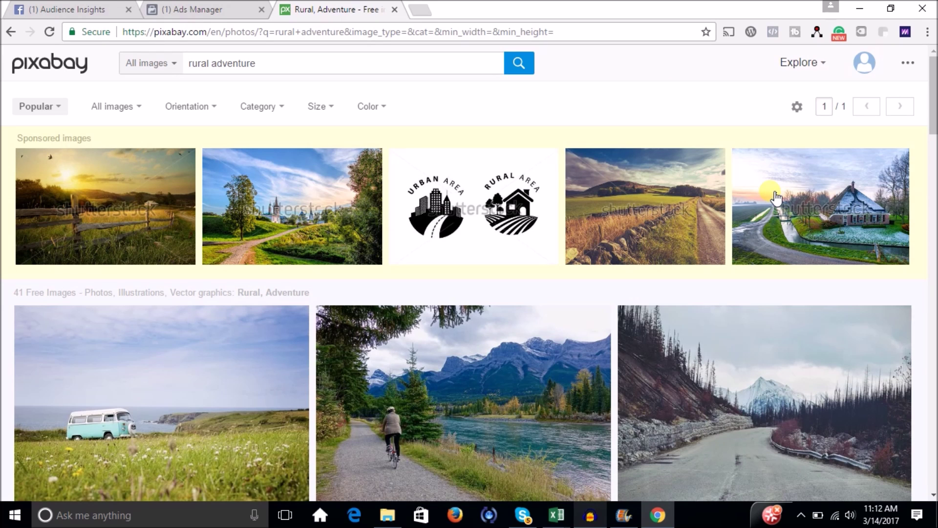
pyautogui.moveTo(933, 101); pyautogui.dragTo(273, 68)
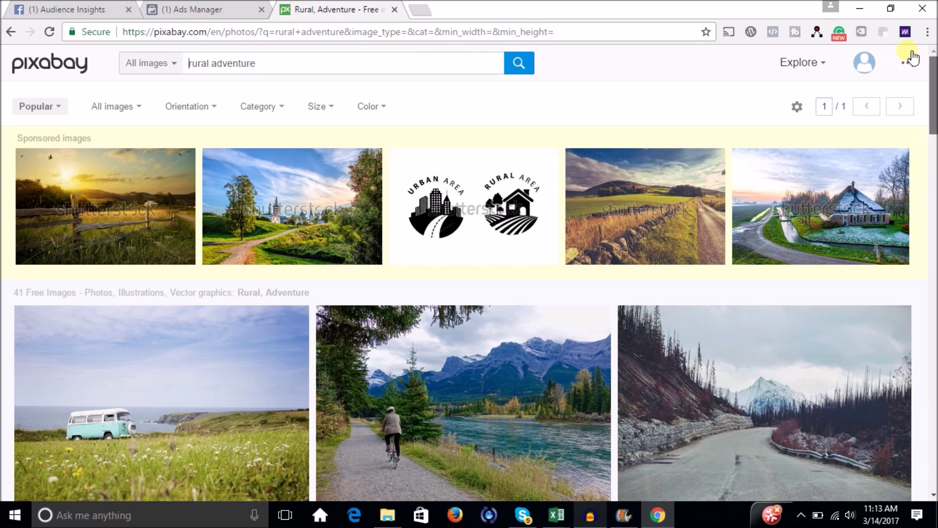
# Step: Change the Pixabay search to "rural cooking" and look through the image results
pyautogui.doubleClick(222, 72)
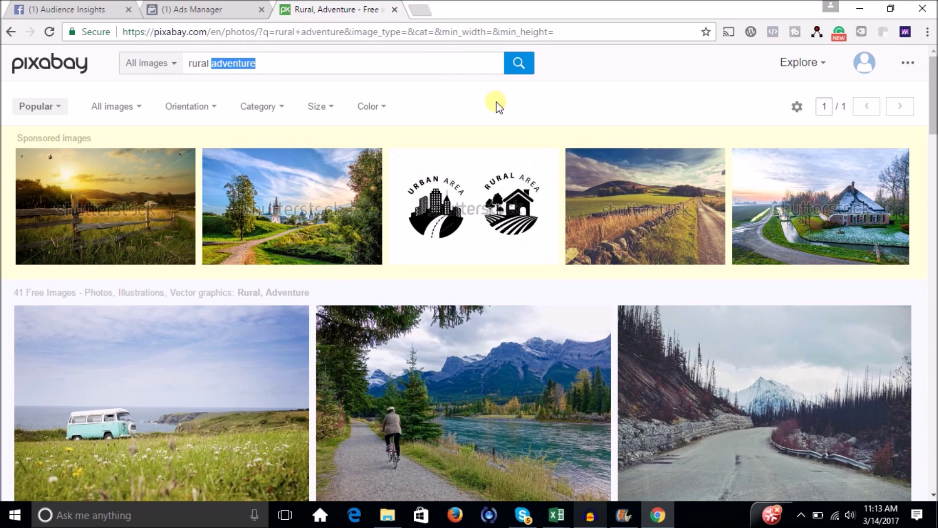
pyautogui.write('cooking')
pyautogui.press('Return')
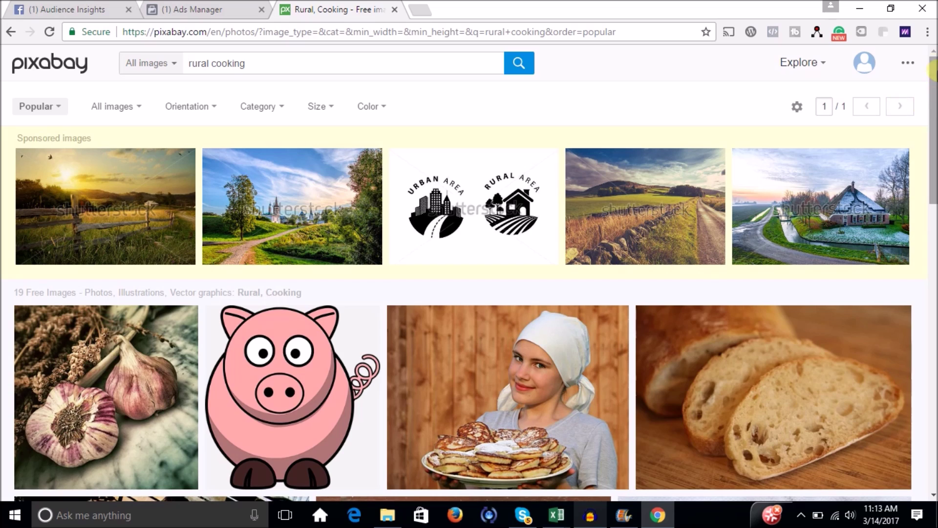
pyautogui.moveTo(933, 72); pyautogui.dragTo(933, 192)
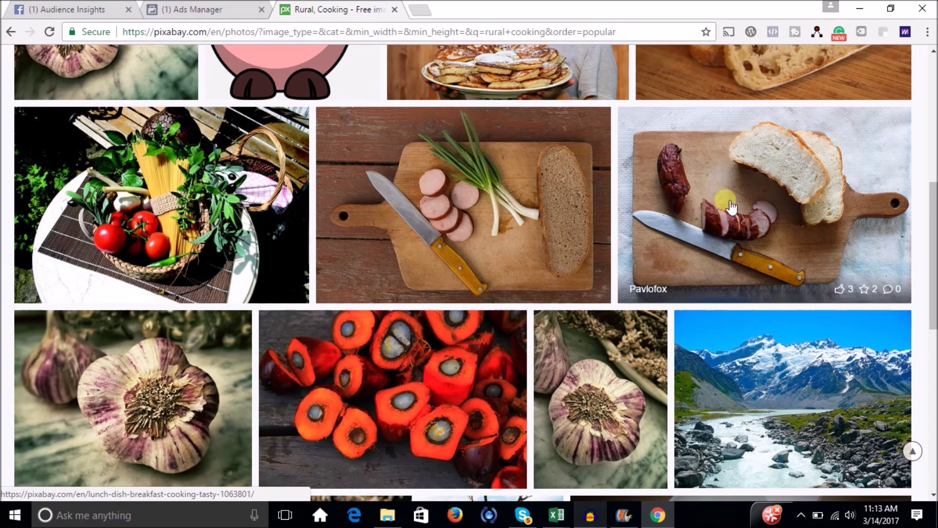
# Step: Examine the rural cooking photos on Pixabay for images that suit the oxo audience
pyautogui.moveTo(934, 195); pyautogui.dragTo(933, 355)
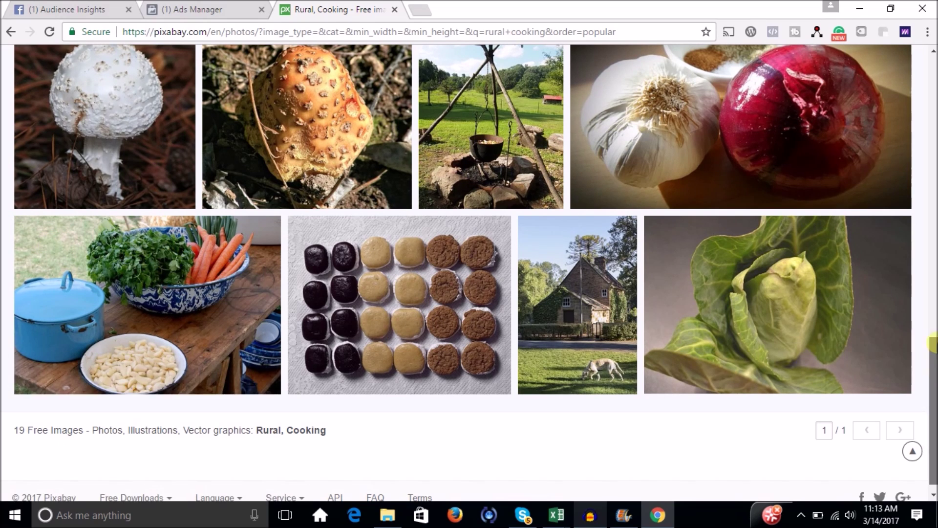
pyautogui.moveTo(933, 365); pyautogui.dragTo(921, 134)
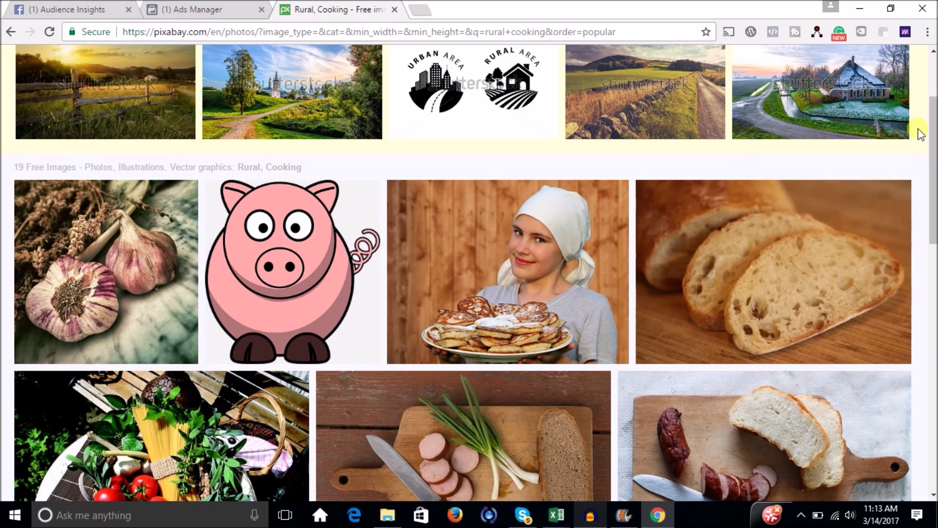
pyautogui.moveTo(934, 152); pyautogui.dragTo(933, 281)
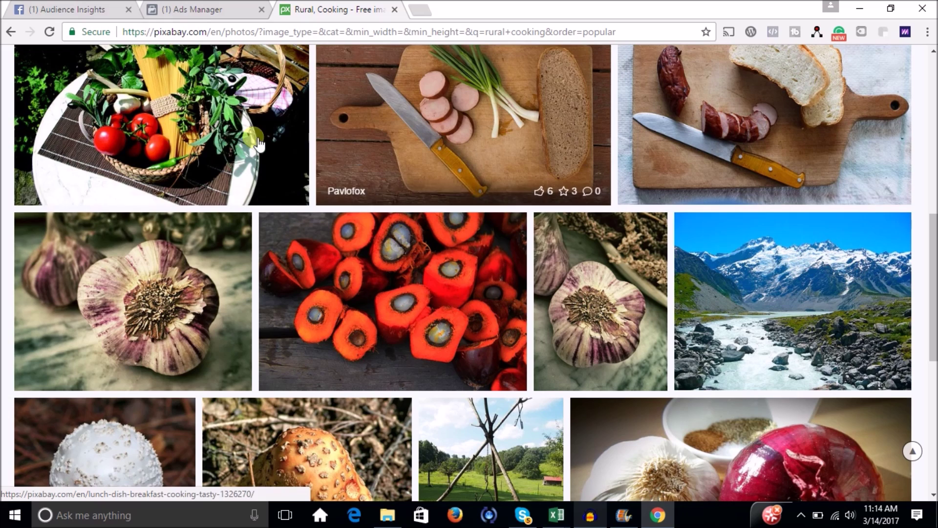
pyautogui.moveTo(934, 251); pyautogui.dragTo(933, 166)
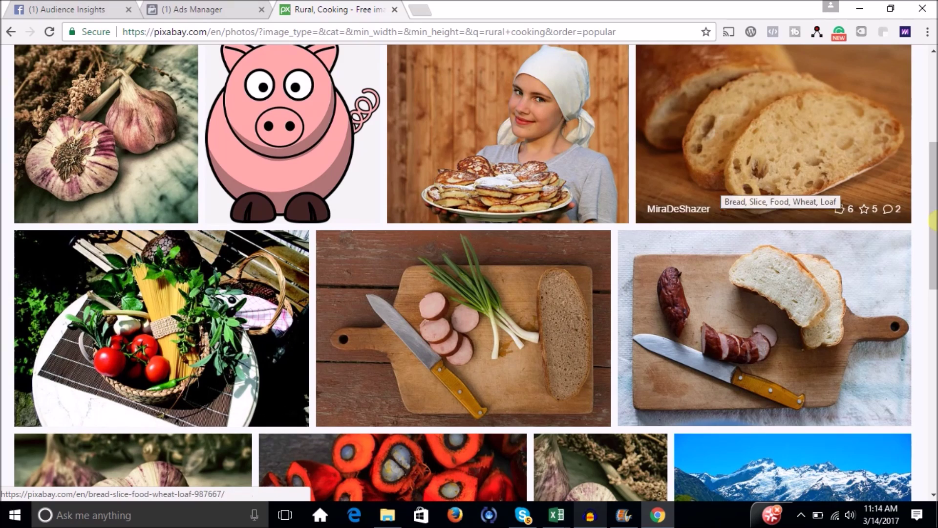
pyautogui.moveTo(933, 202); pyautogui.dragTo(932, 171)
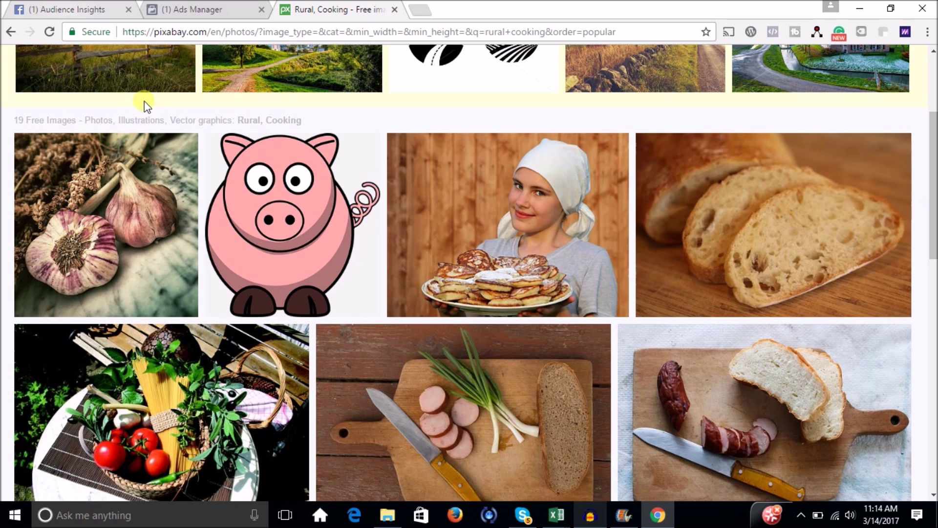
# Step: Switch to Ads Manager and add the oxo interest to the ad set's detailed targeting
pyautogui.click(219, 10)
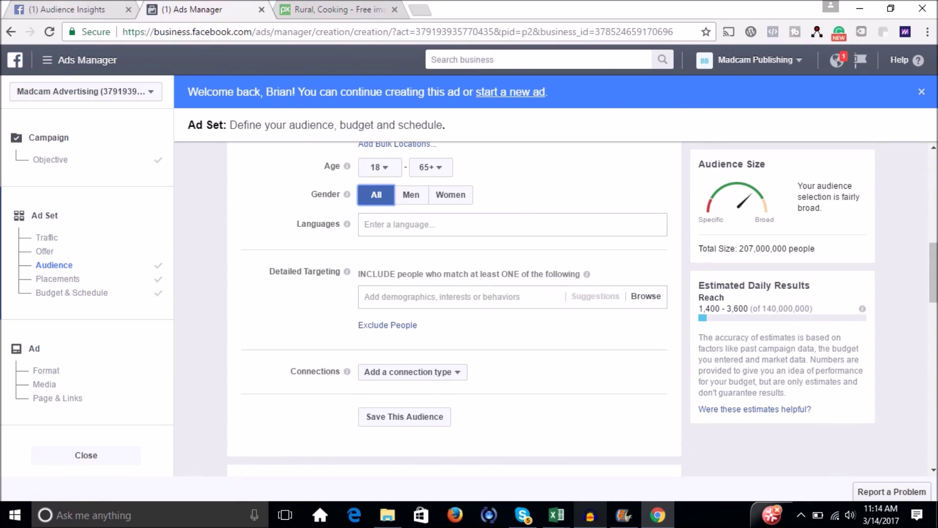
pyautogui.click(68, 10)
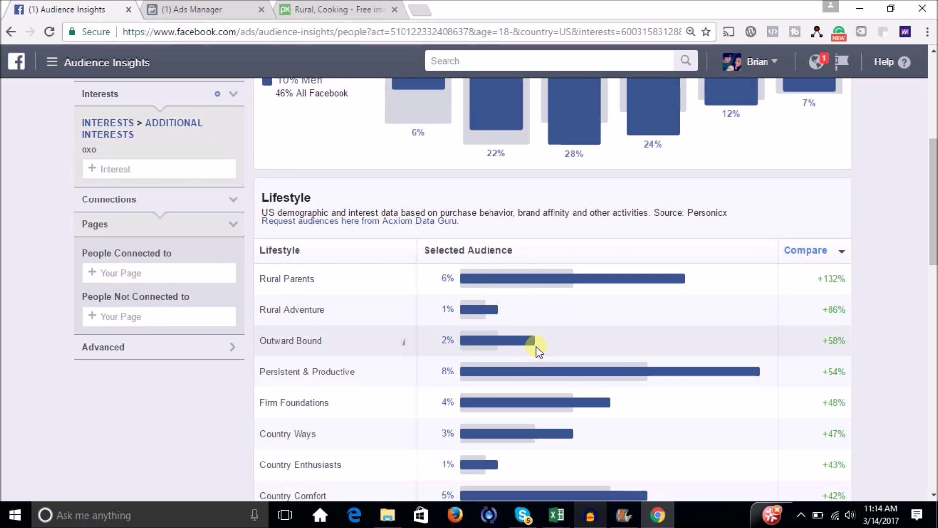
pyautogui.click(177, 9)
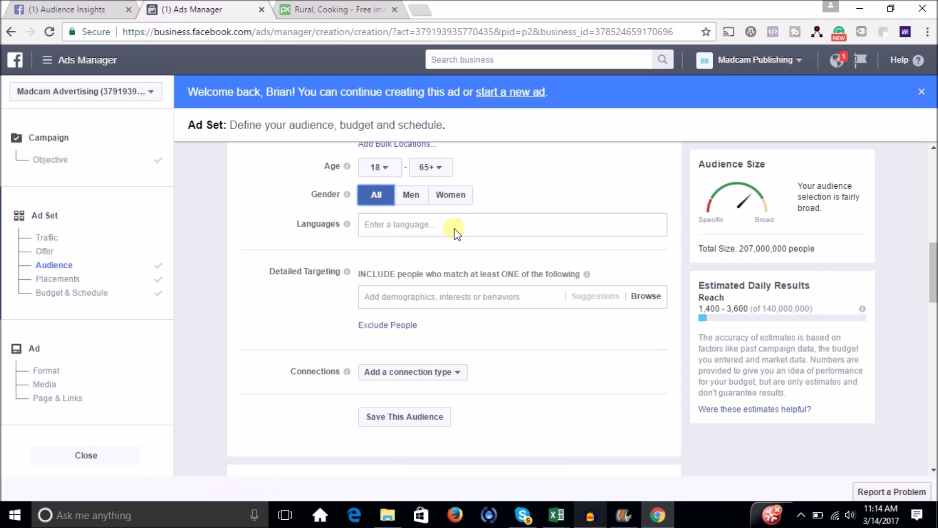
pyautogui.click(455, 304)
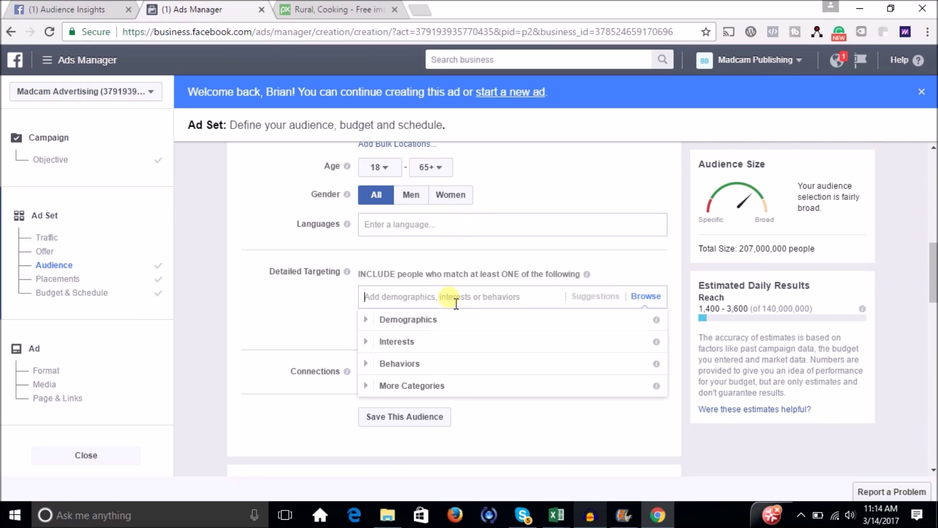
pyautogui.write('oxo')
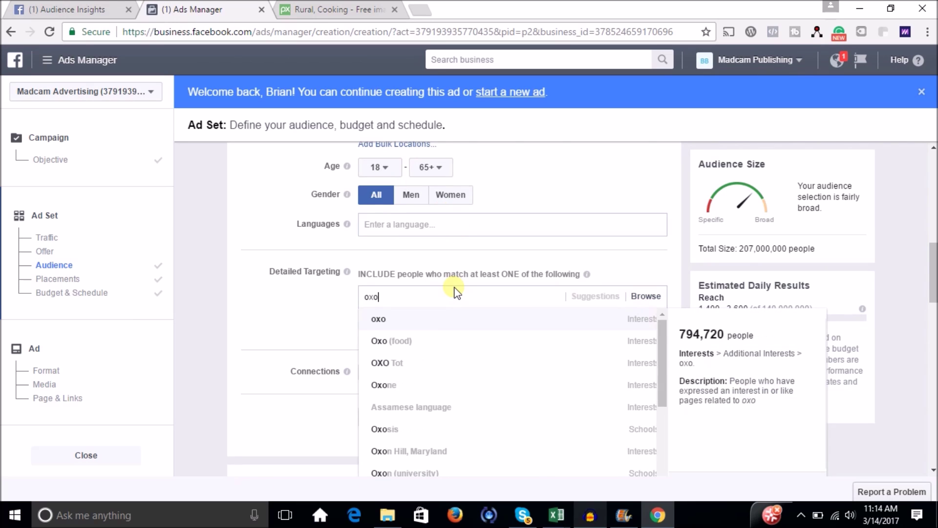
pyautogui.click(410, 325)
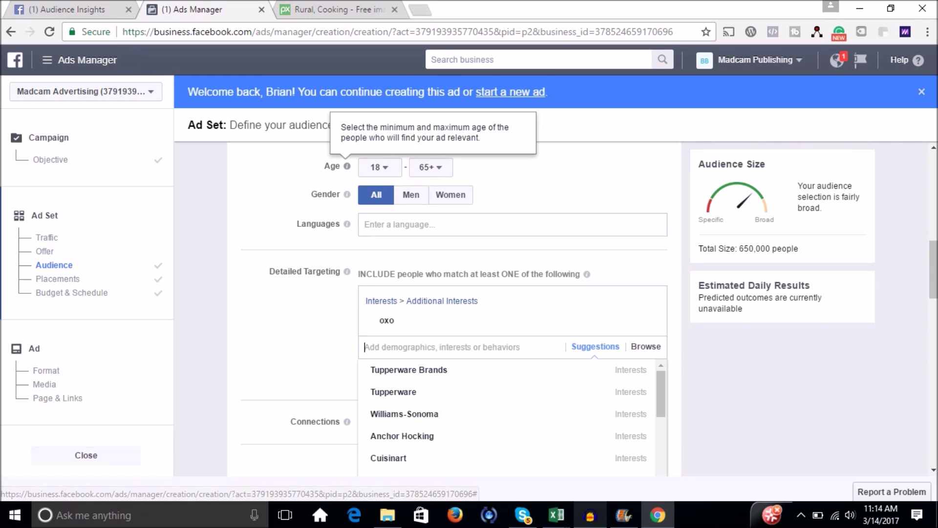
# Step: Switch to Audience Insights and examine the oxo audience's age and gender breakdown for women aged 45 to 64
pyautogui.click(138, 9)
pyautogui.moveTo(933, 254); pyautogui.dragTo(933, 183)
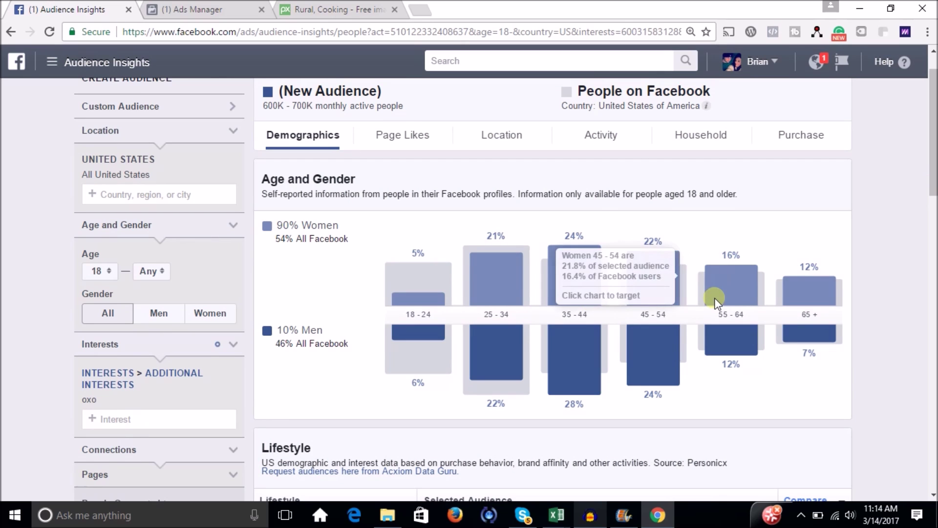
pyautogui.moveTo(759, 282)
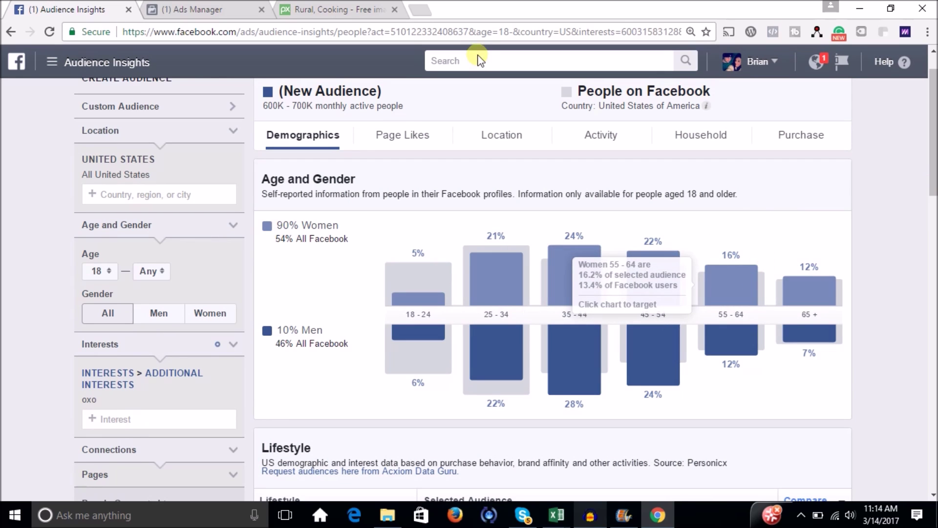
# Step: Return to Ads Manager and review the oxo targeting's audience size and the suggested related interests
pyautogui.click(191, 9)
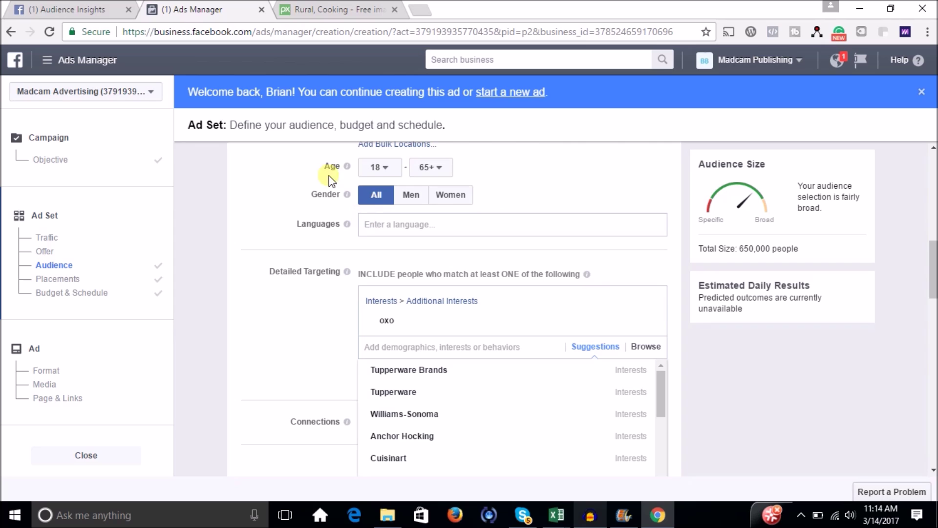
pyautogui.moveTo(933, 266); pyautogui.dragTo(933, 279)
pyautogui.click(344, 232)
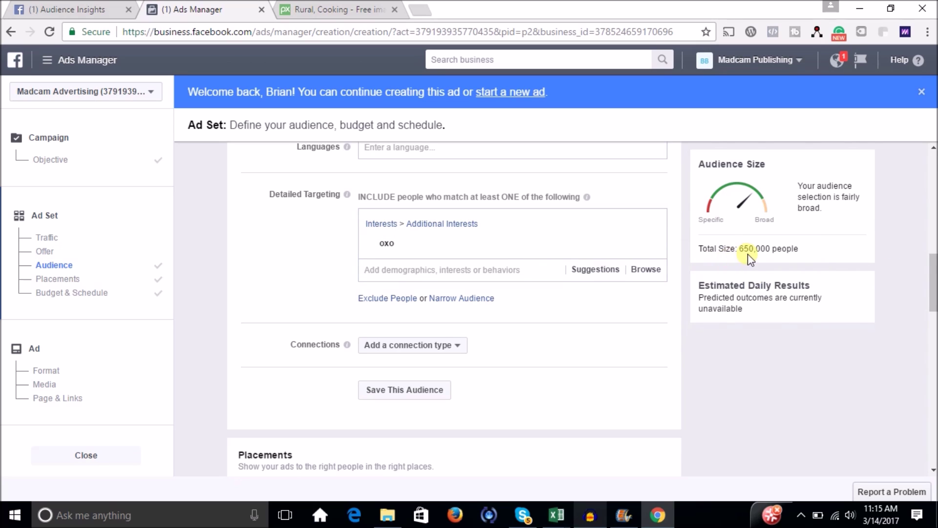
pyautogui.click(592, 271)
pyautogui.click(601, 272)
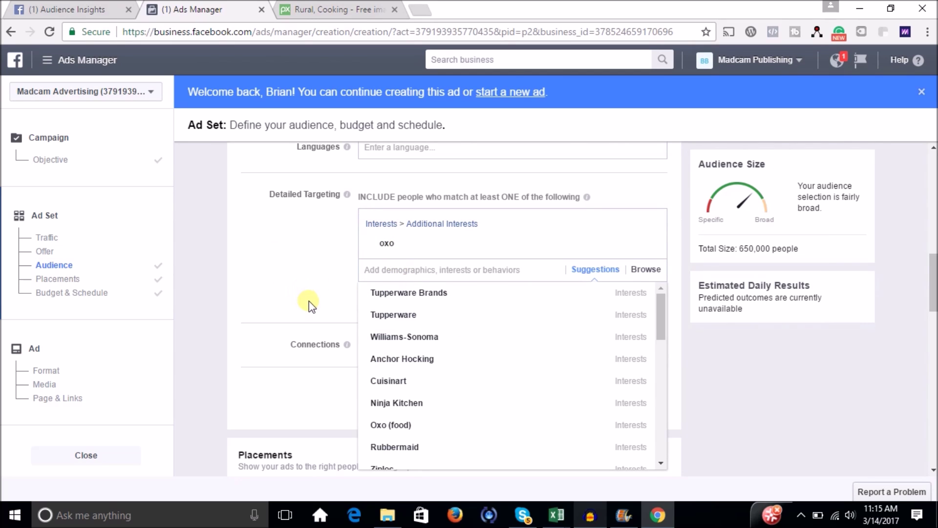
# Step: Show the page likes in Audience Insights and replace the oxo interest with Oxo (food)
pyautogui.click(53, 10)
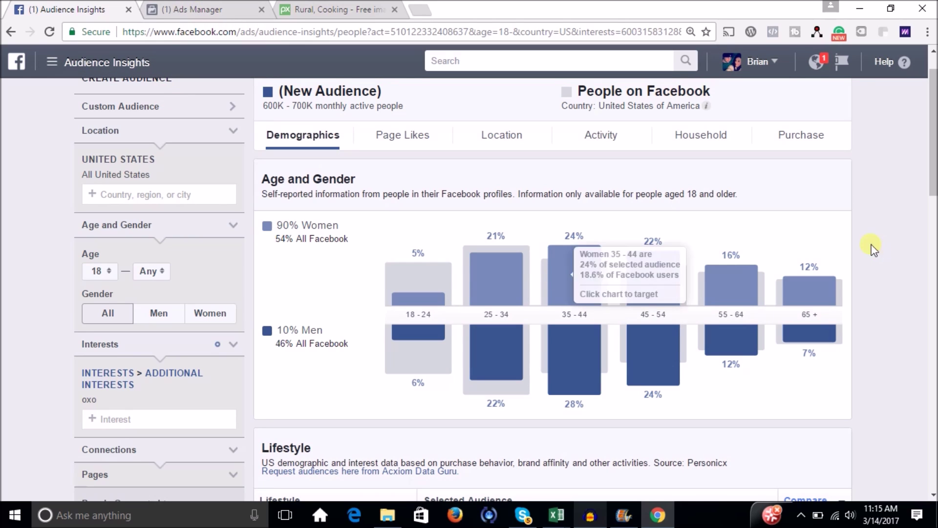
pyautogui.click(402, 135)
pyautogui.moveTo(932, 179); pyautogui.dragTo(930, 239)
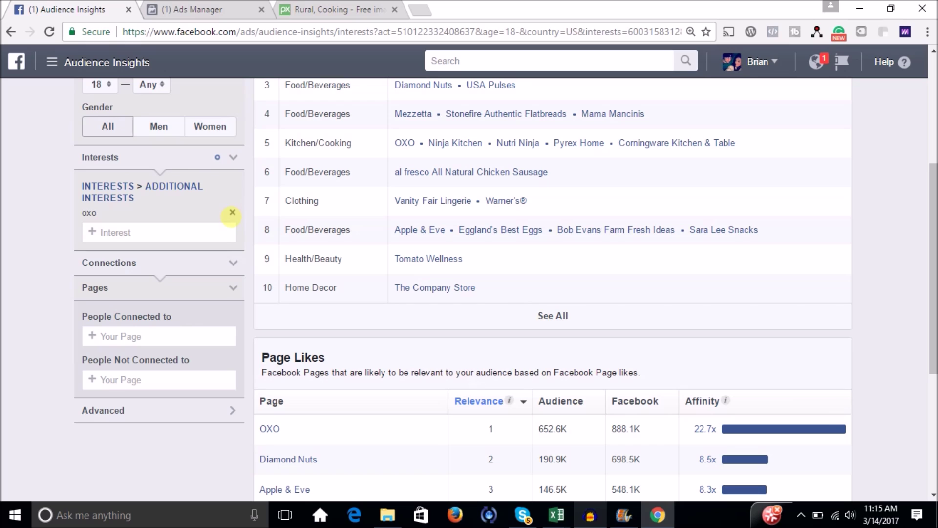
pyautogui.click(232, 212)
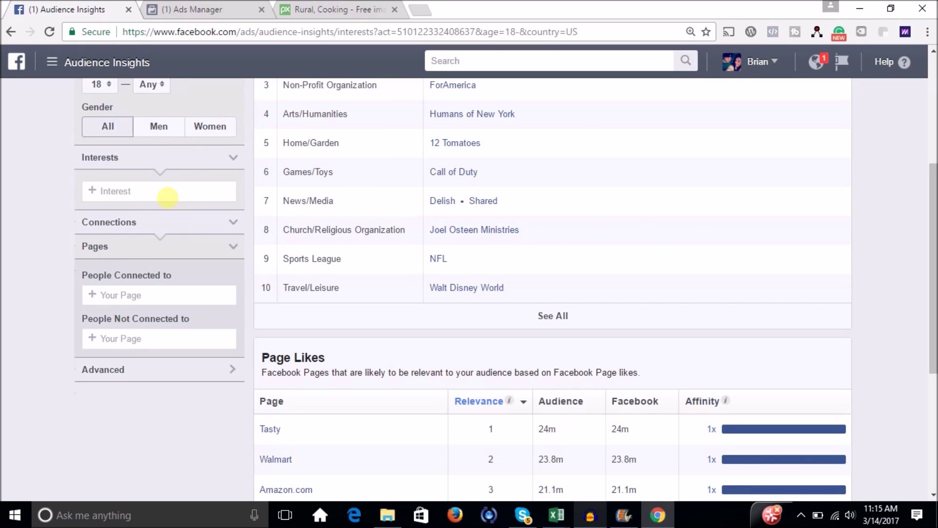
pyautogui.click(167, 198)
pyautogui.write('xo')
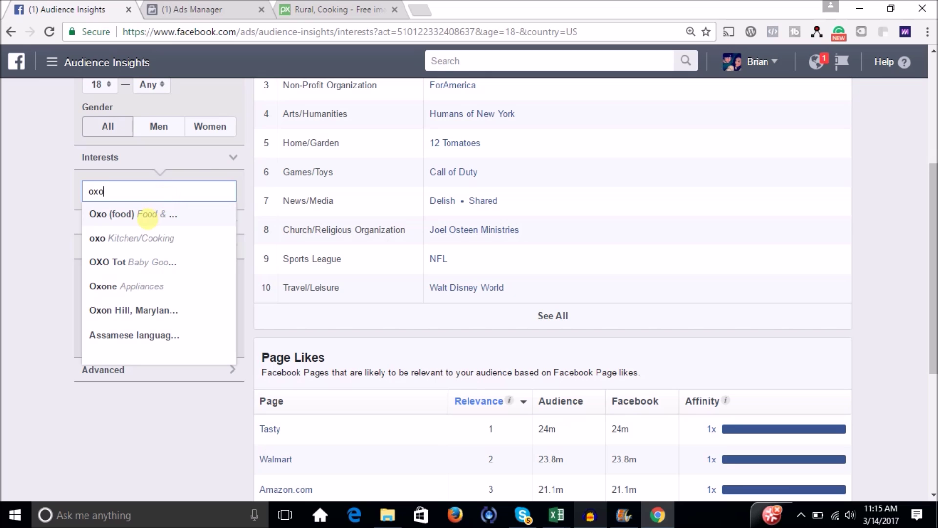
pyautogui.click(150, 213)
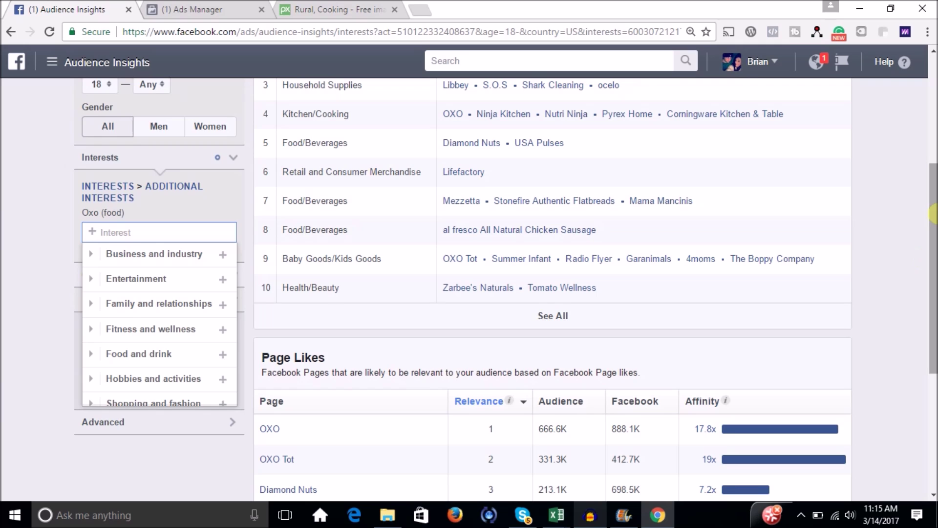
# Step: Examine the relevance and affinity of the pages liked by the Oxo (food) audience
pyautogui.moveTo(933, 220); pyautogui.dragTo(934, 310)
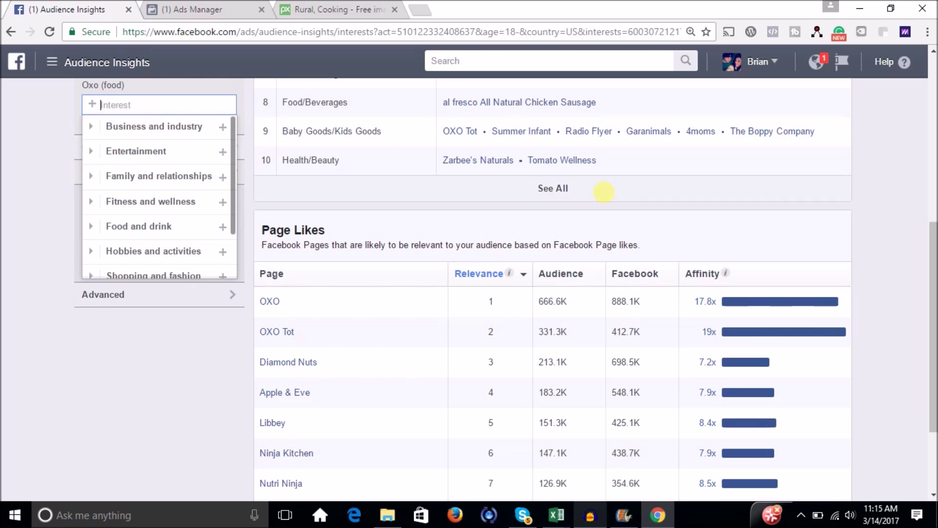
pyautogui.moveTo(709, 307)
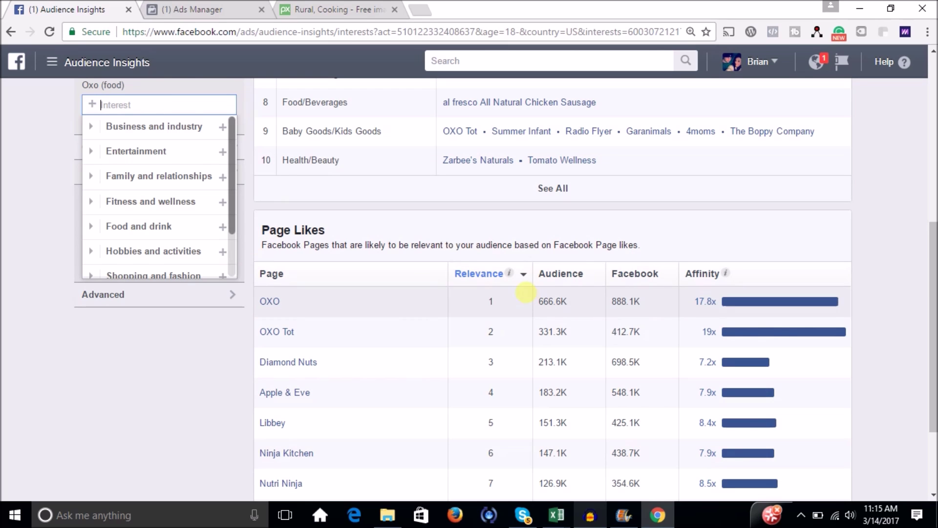
pyautogui.scroll(1, 933, 207)
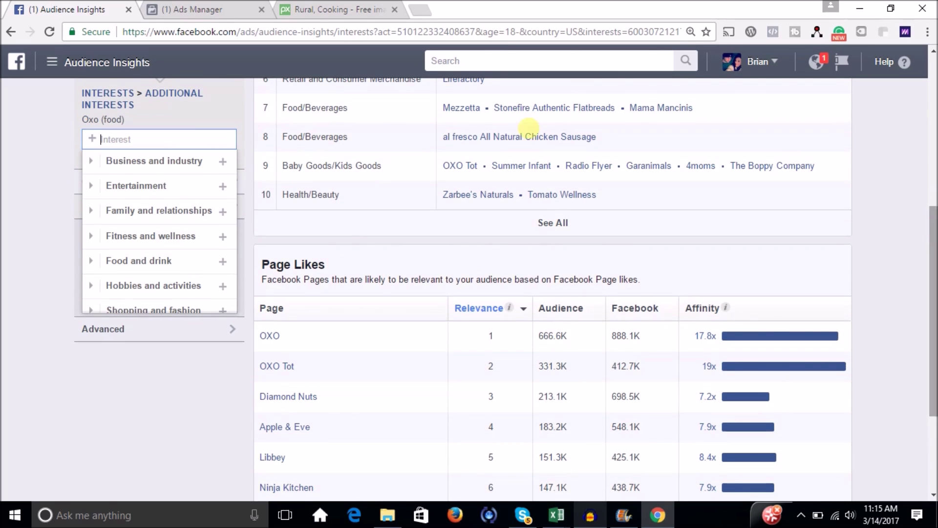
# Step: Switch to Ads Manager and add the suggested Oxo (food) interest to the detailed targeting
pyautogui.hotkey('ctrl', 'Tab')
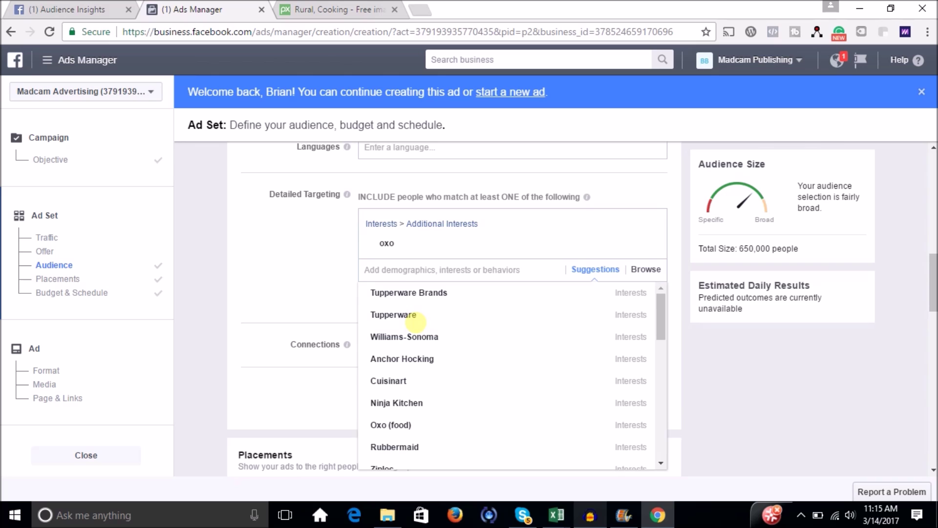
pyautogui.moveTo(399, 424)
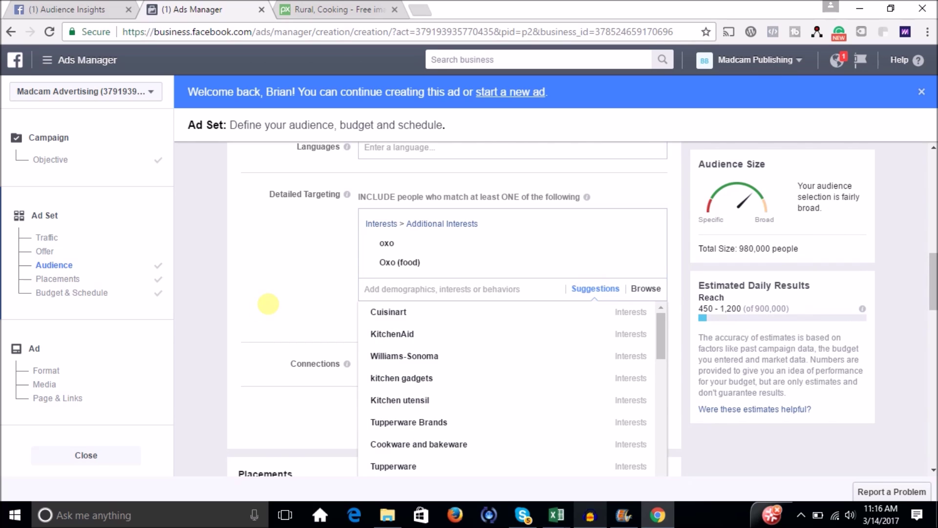
pyautogui.click(772, 292)
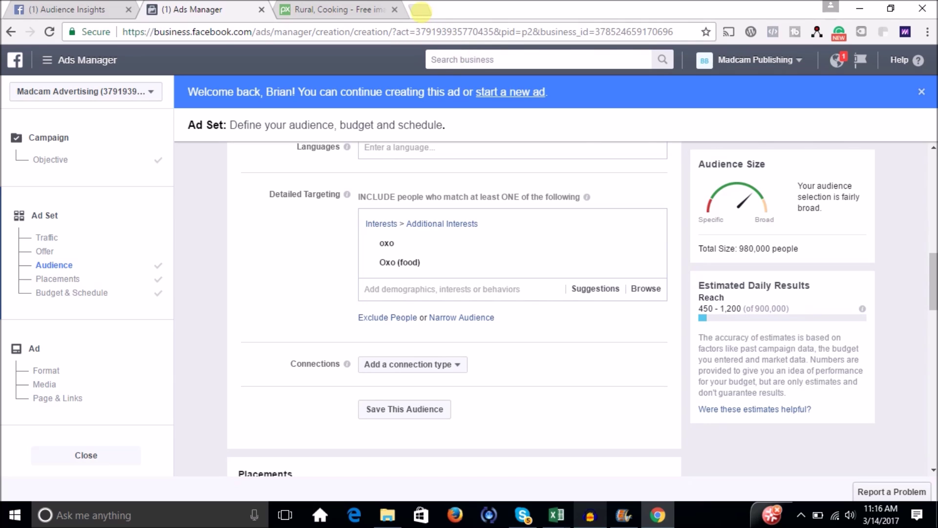
# Step: Search Google for "cooking subscription box" in a new tab
pyautogui.click(421, 11)
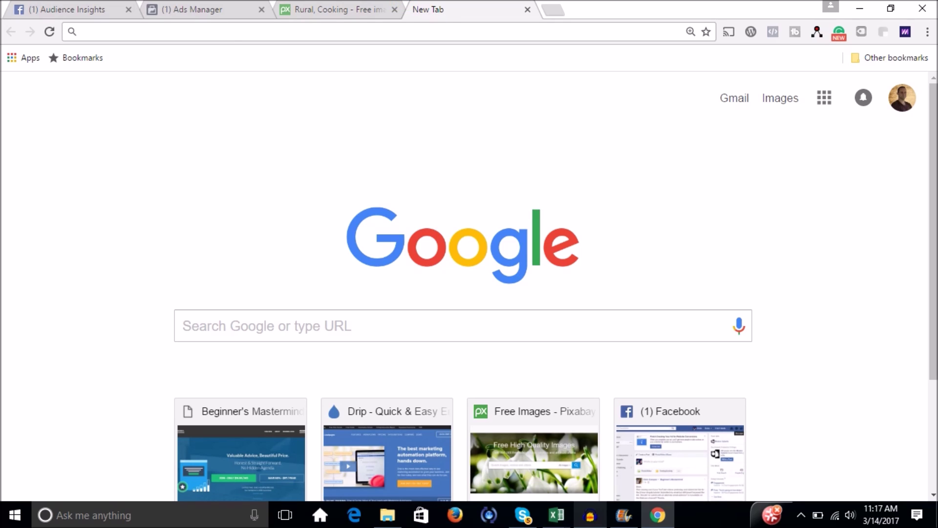
pyautogui.write('cookin')
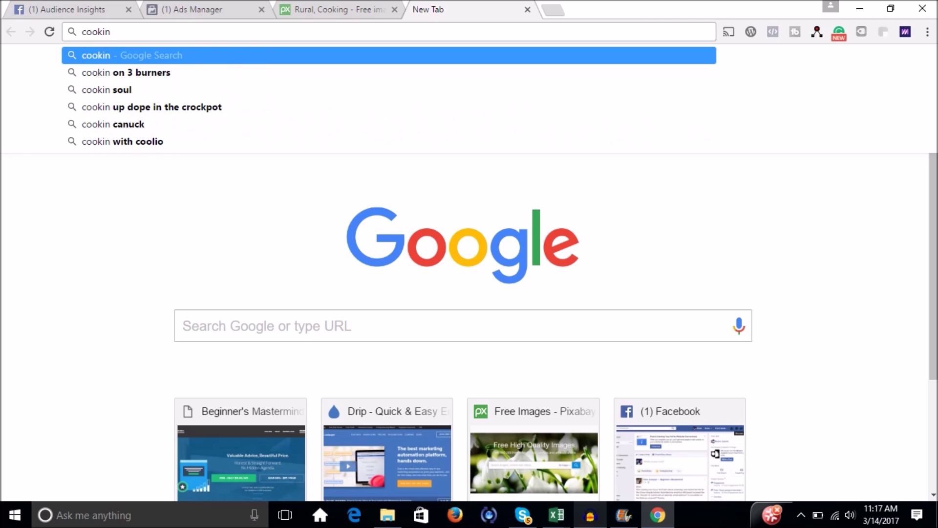
pyautogui.write('g subscription box')
pyautogui.press('Return')
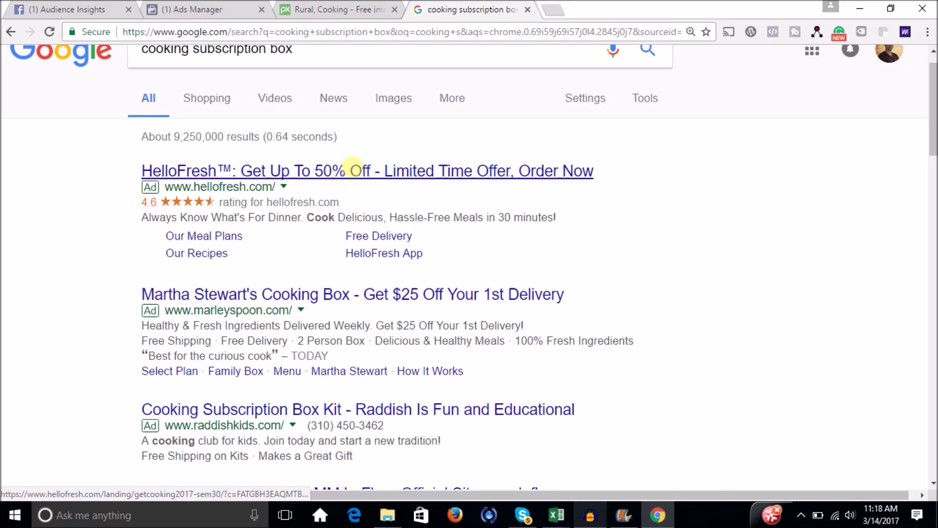
# Step: Narrow the Ads Manager audience to people who must also match the HelloFresh interest and dismiss the welcome-back banner
pyautogui.click(39, 9)
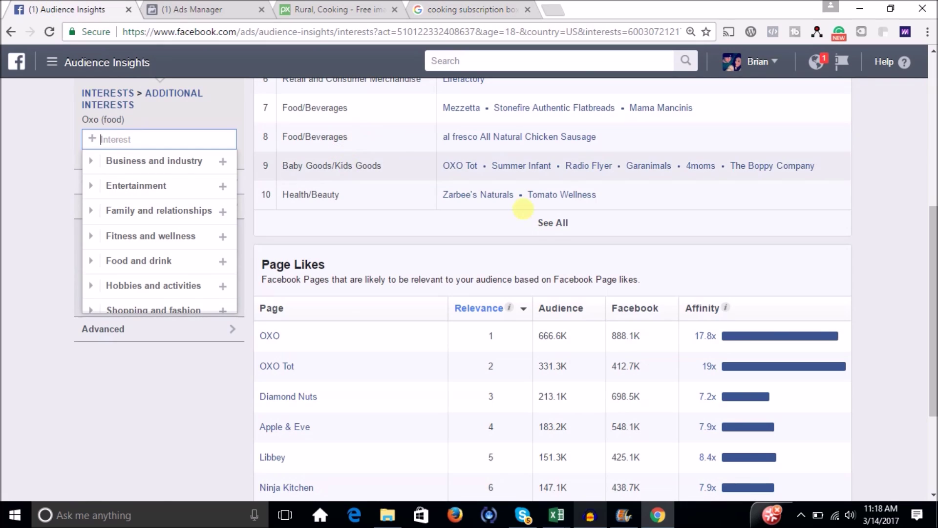
pyautogui.click(196, 9)
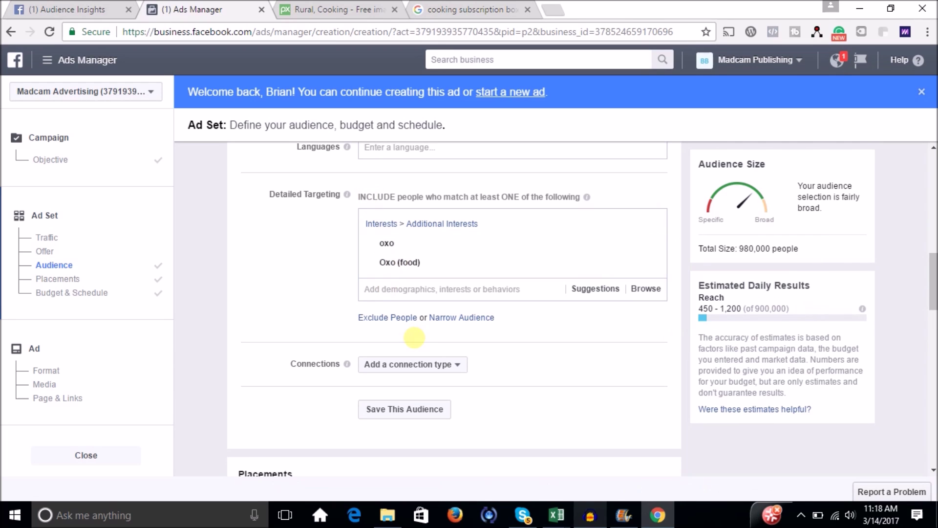
pyautogui.click(456, 318)
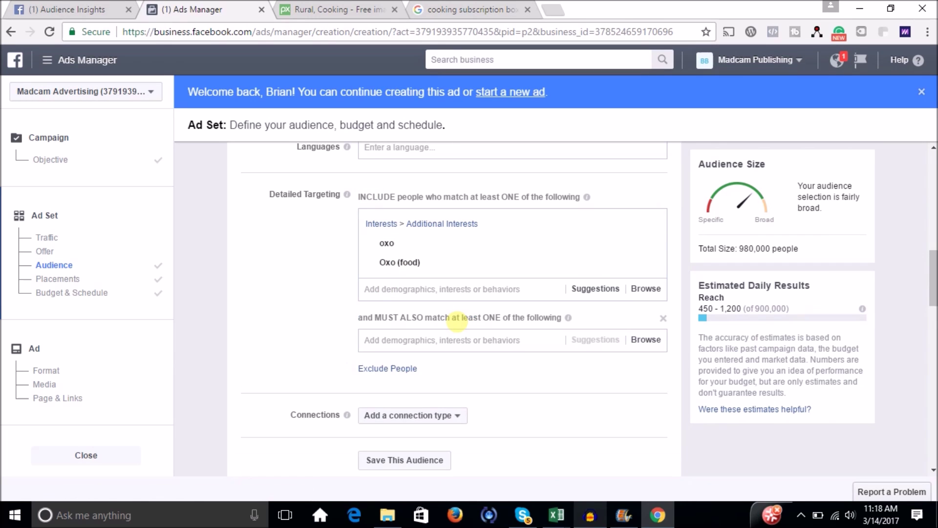
pyautogui.write('hello fre')
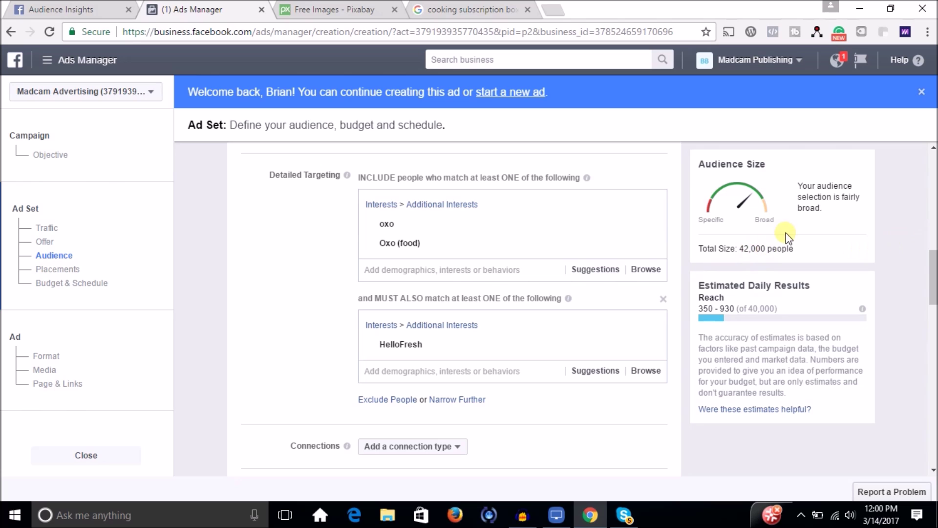
pyautogui.click(924, 93)
# Step: Return to the cooking subscription box search and look through Hello Subscription's list of Food & Cooking Subscription Boxes
pyautogui.click(478, 8)
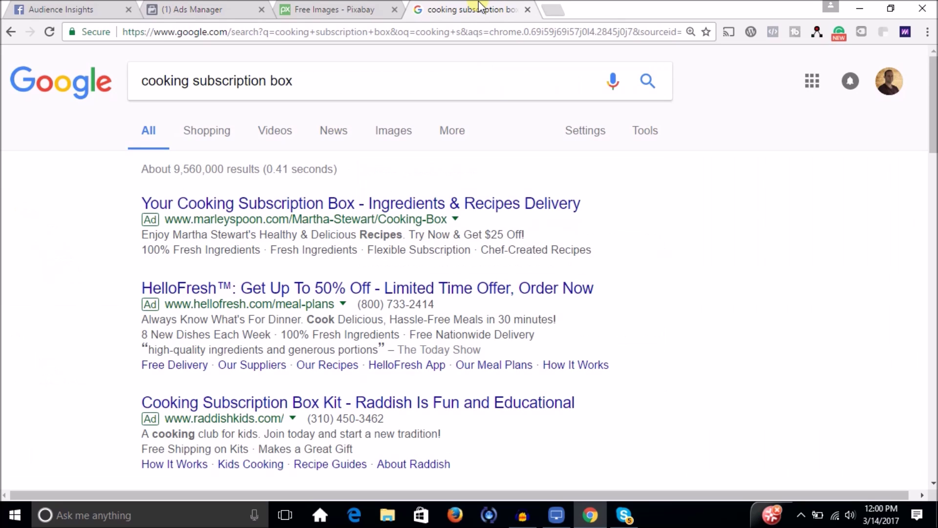
pyautogui.moveTo(933, 101); pyautogui.dragTo(933, 163)
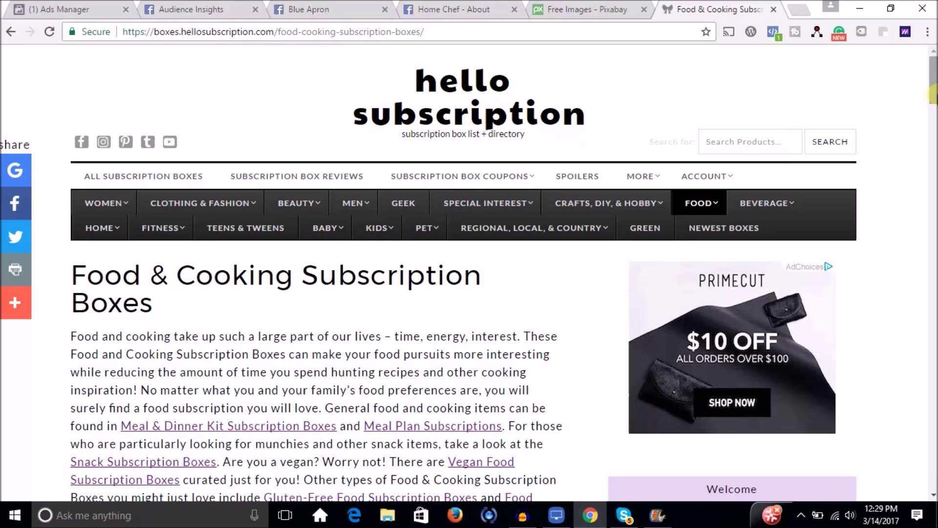
pyautogui.click(933, 122)
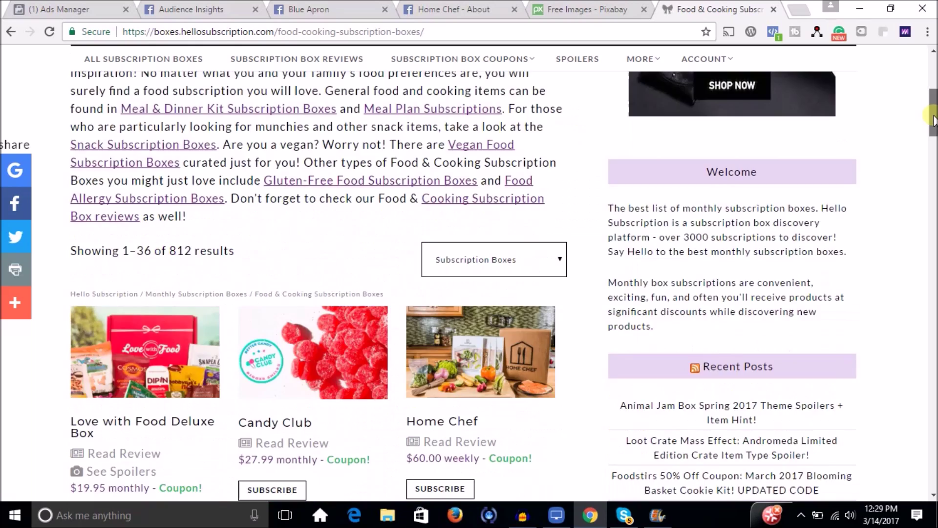
pyautogui.moveTo(933, 122); pyautogui.dragTo(933, 315)
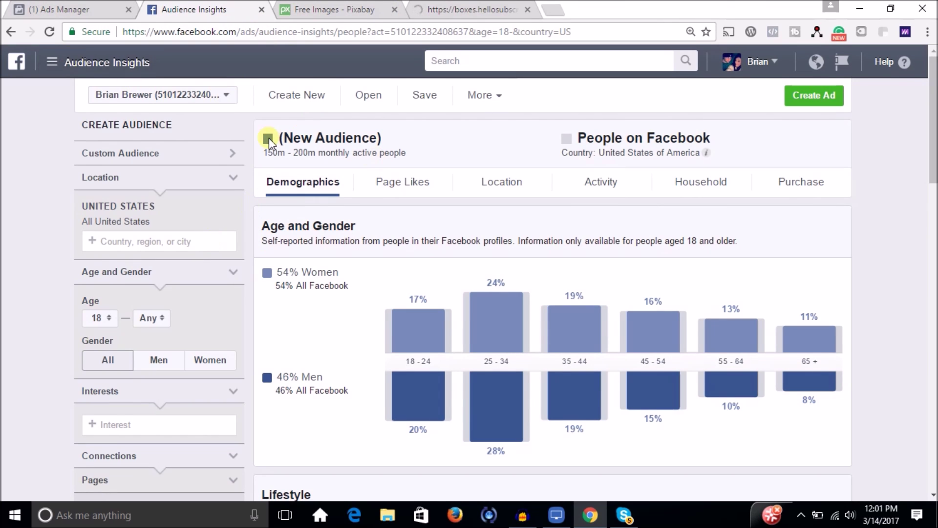
# Step: Switch to Audience Insights, add HelloFresh as the audience's interest, and bring up its Page Likes data
pyautogui.click(118, 426)
pyautogui.write('hellofre')
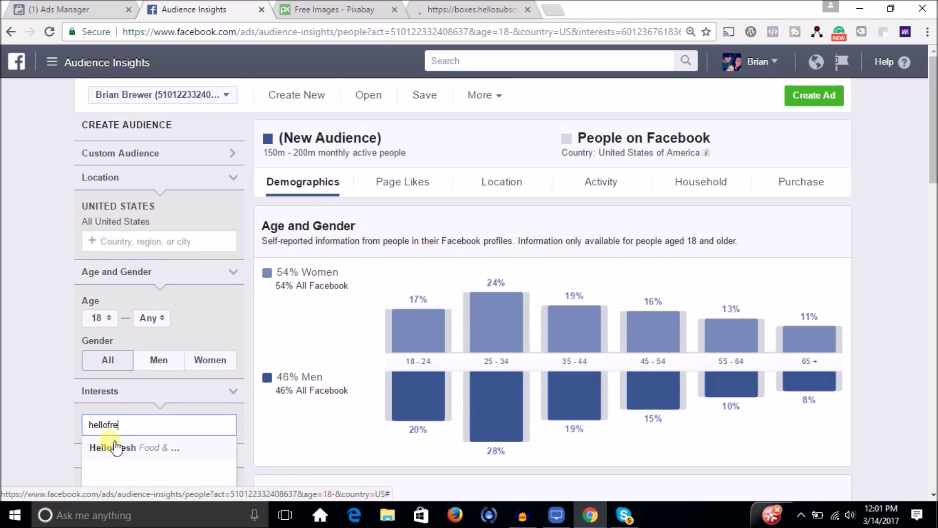
pyautogui.click(113, 448)
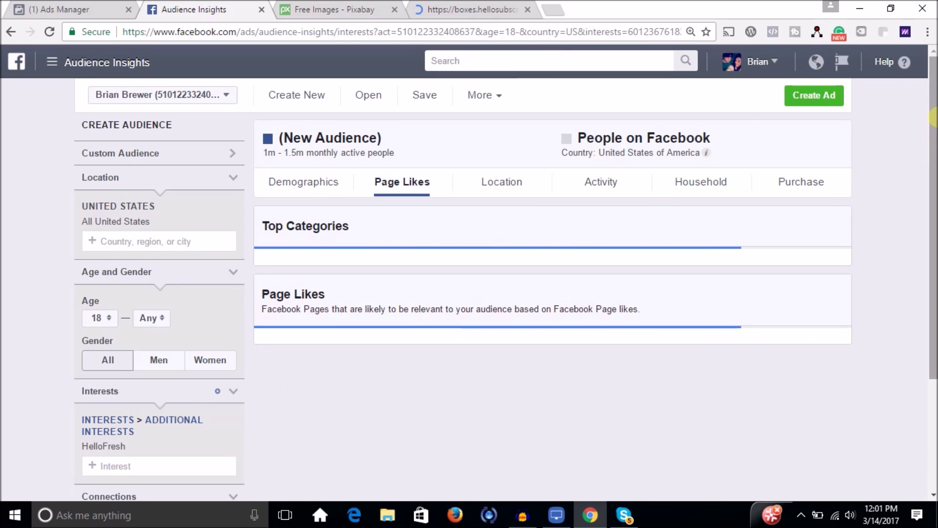
pyautogui.scroll(-1, 933, 128)
pyautogui.moveTo(933, 128); pyautogui.dragTo(933, 307)
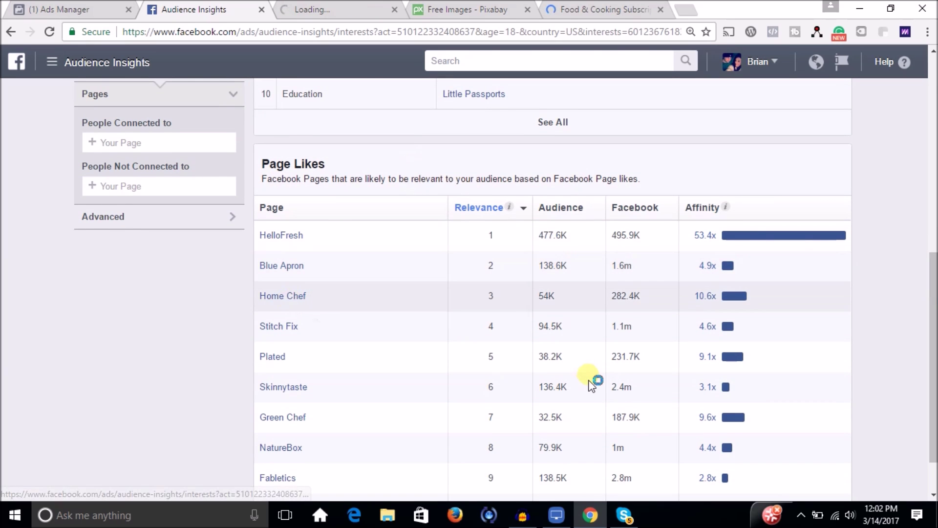
# Step: Open the Home Chef and Green Chef Facebook pages from the Page Likes list in separate new tabs
pyautogui.rightClick(294, 301)
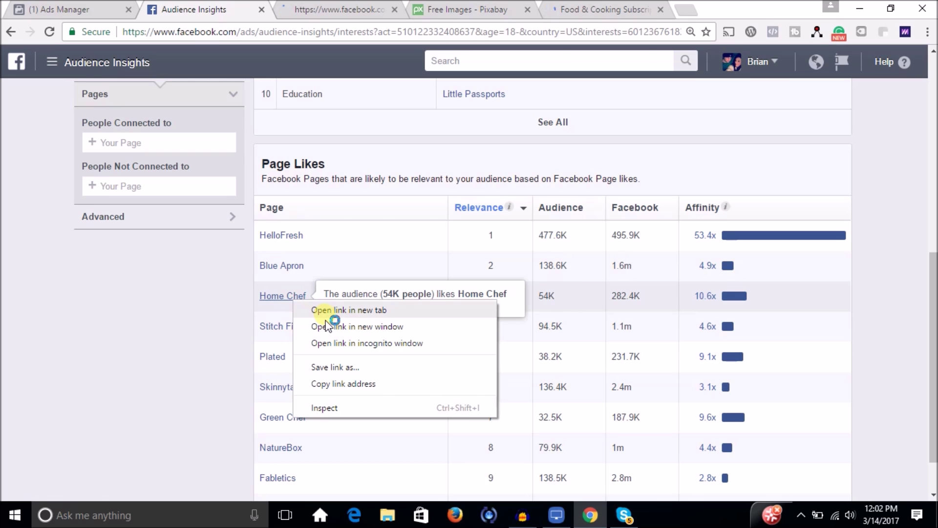
pyautogui.click(342, 312)
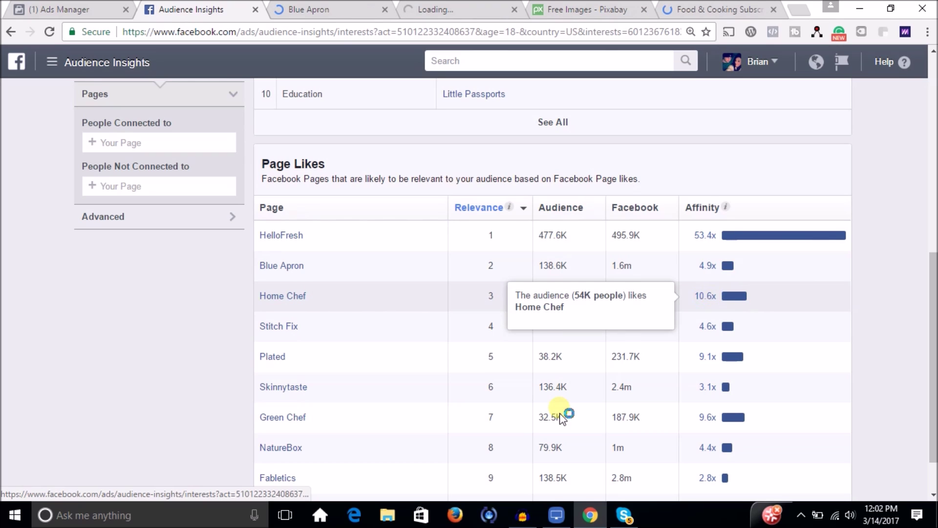
pyautogui.rightClick(297, 418)
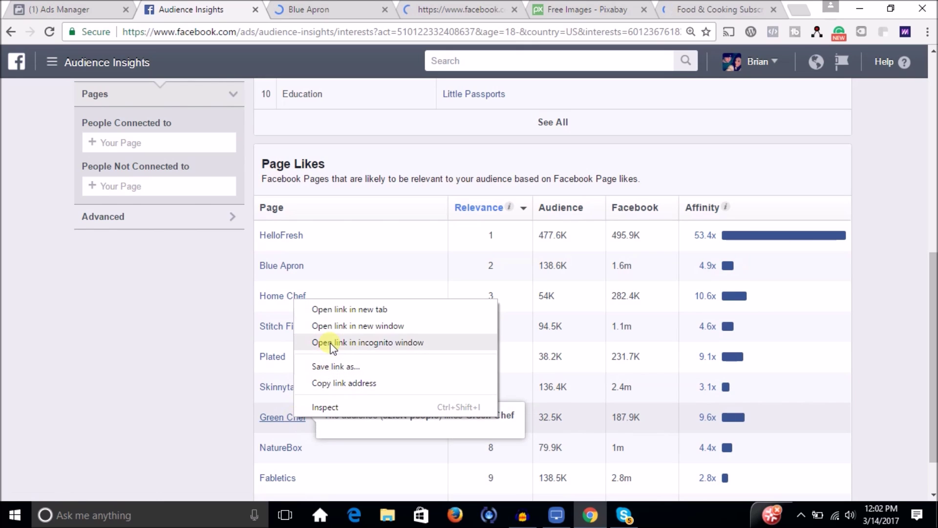
pyautogui.click(330, 313)
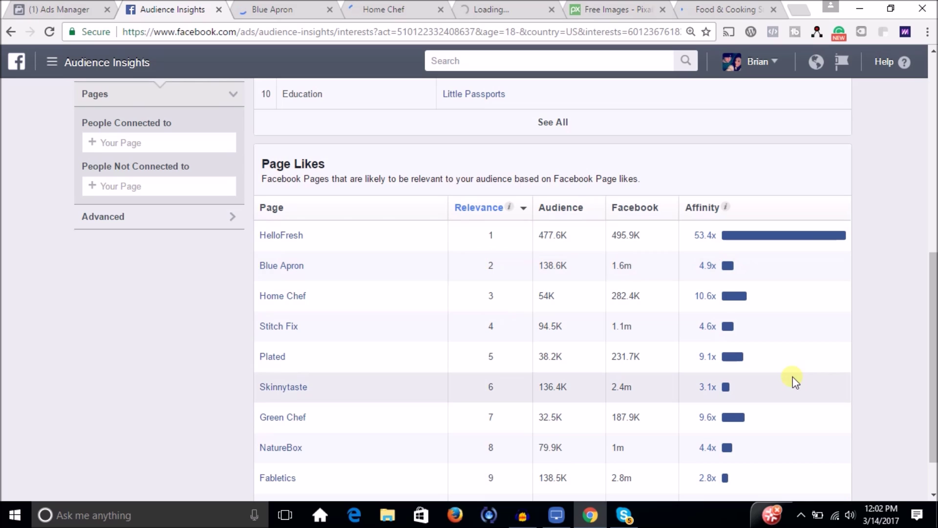
# Step: Examine the top categories and liked pages of the HelloFresh audience
pyautogui.scroll(-1, 932, 293)
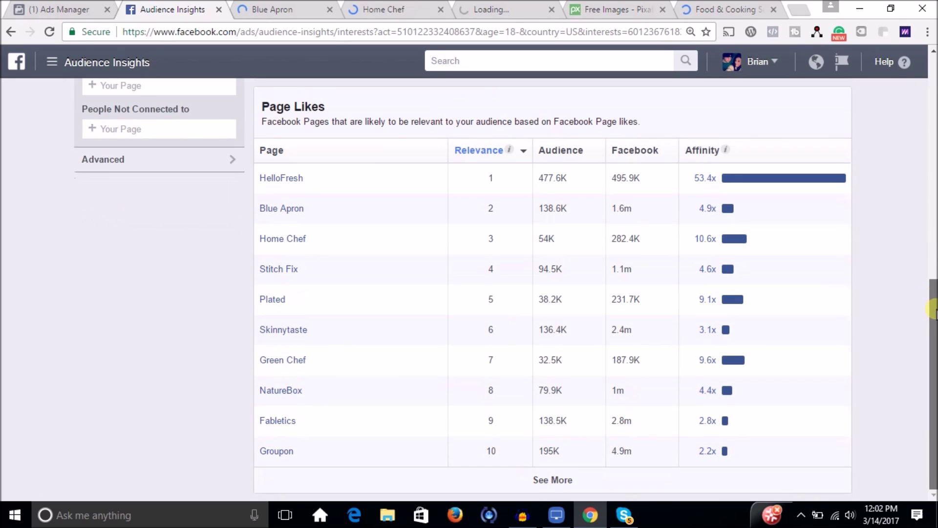
pyautogui.click(932, 167)
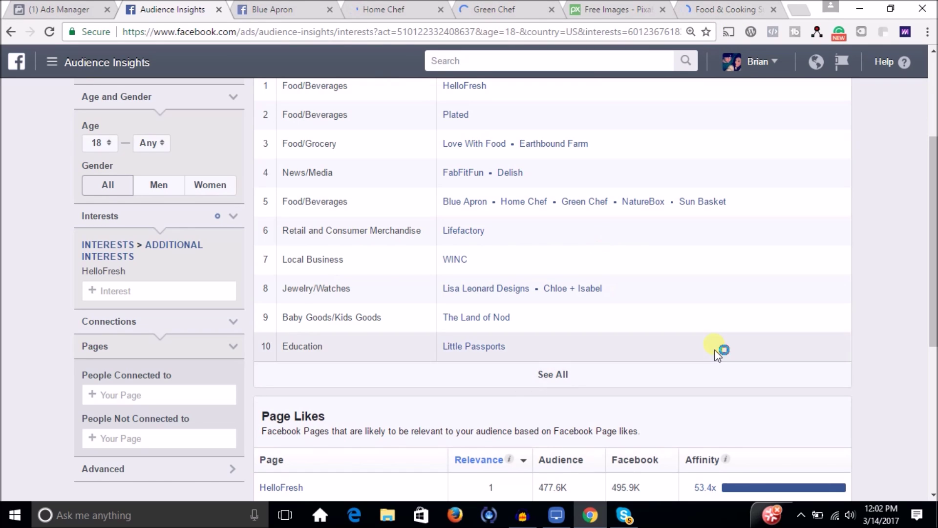
pyautogui.scroll(-3, 719, 353)
pyautogui.scroll(5, 718, 353)
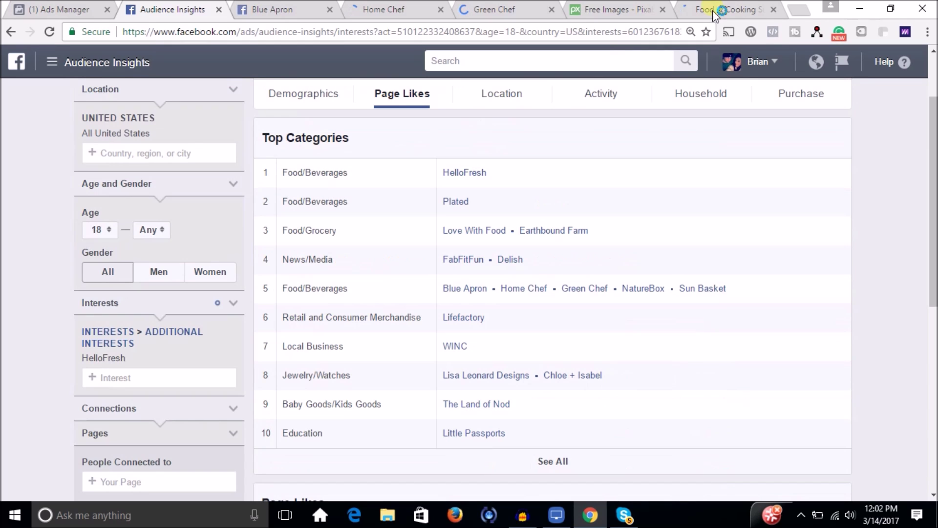
# Step: Look through Blue Apron's Facebook page and its posts to judge whether the brand fits the targeting
pyautogui.click(286, 10)
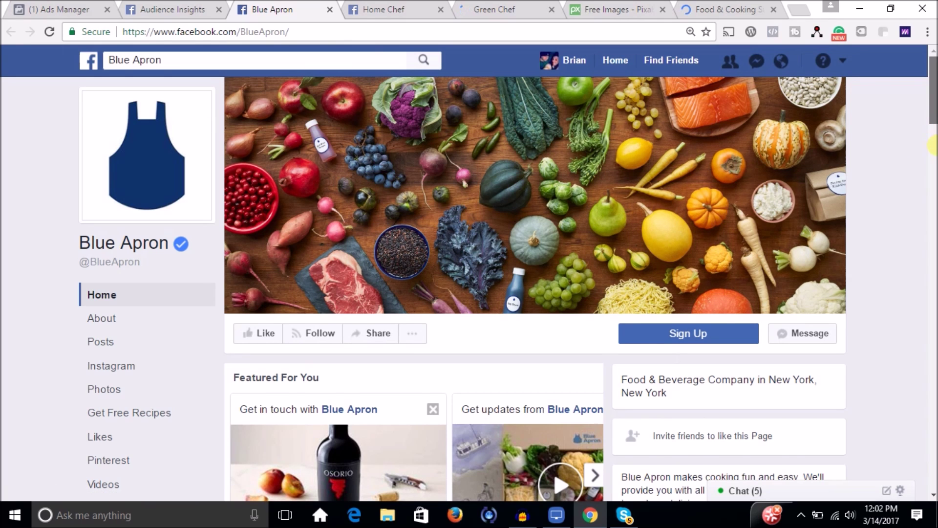
pyautogui.scroll(-5, 933, 146)
pyautogui.moveTo(933, 146); pyautogui.dragTo(933, 239)
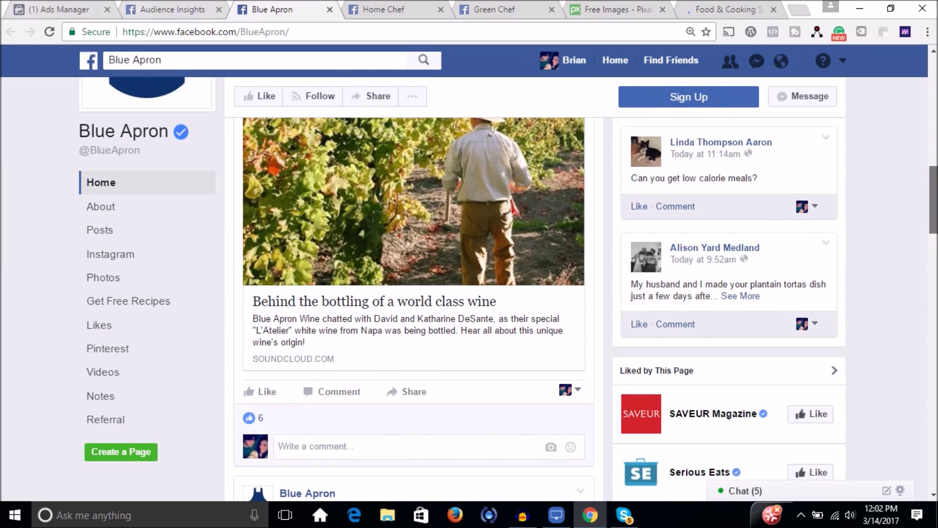
# Step: Switch to Ads Manager and add the Blue Apron interest to the must-also-match group alongside HelloFresh
pyautogui.click(43, 8)
pyautogui.click(168, 10)
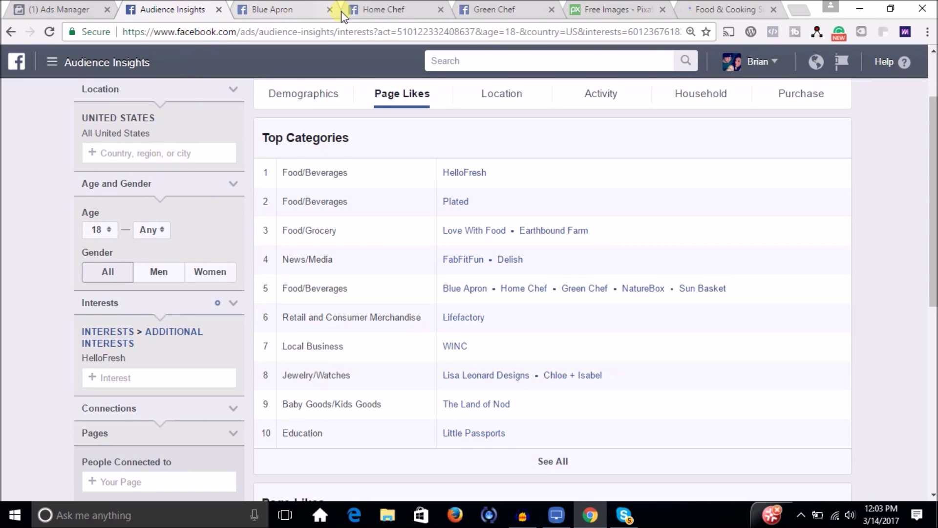
pyautogui.click(66, 8)
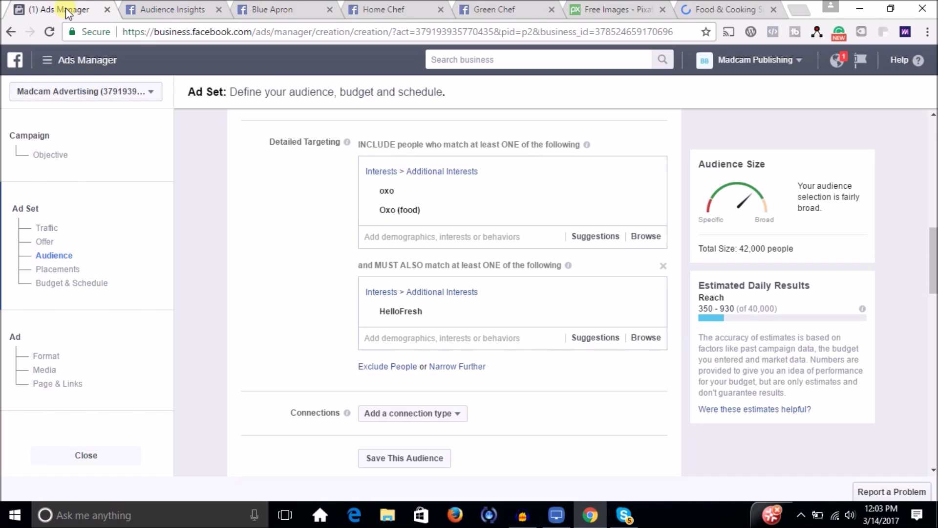
pyautogui.click(416, 341)
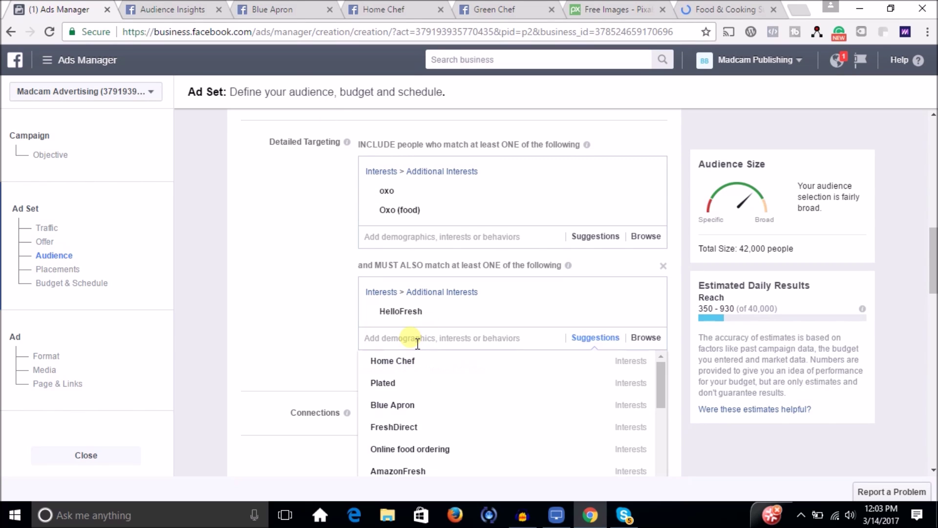
pyautogui.write('blue apro')
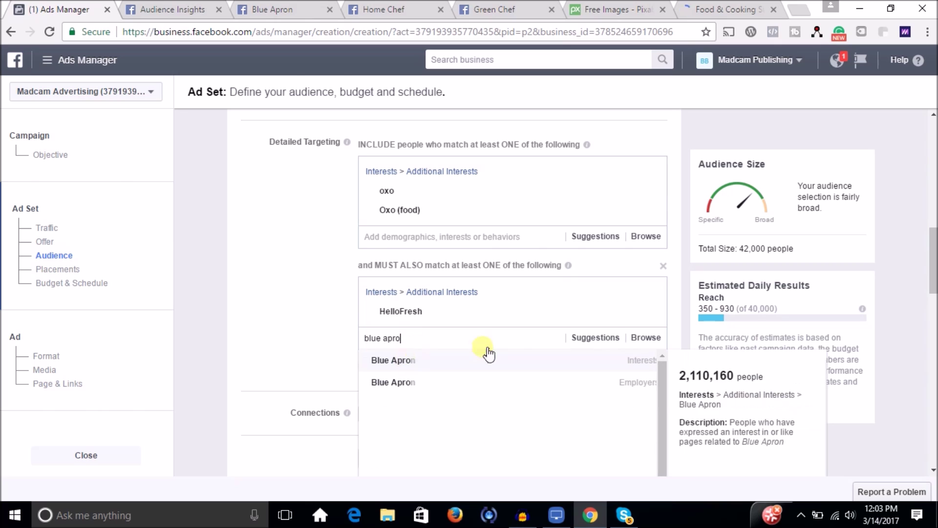
pyautogui.click(414, 365)
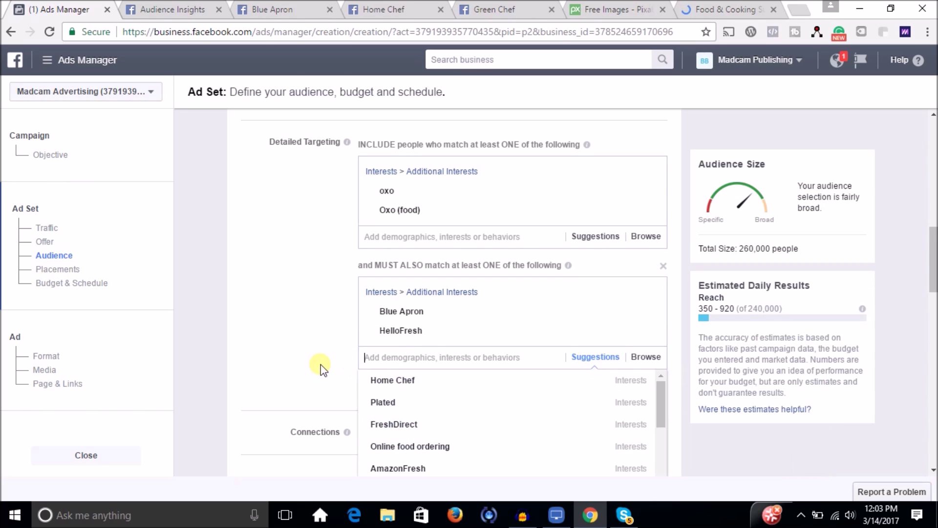
pyautogui.click(321, 281)
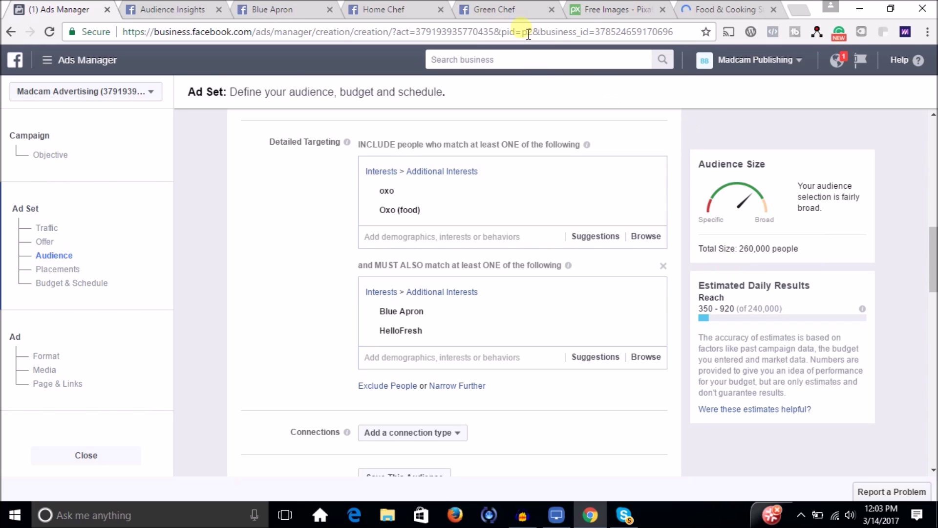
# Step: Read the About section of Green Chef's Facebook page
pyautogui.click(505, 12)
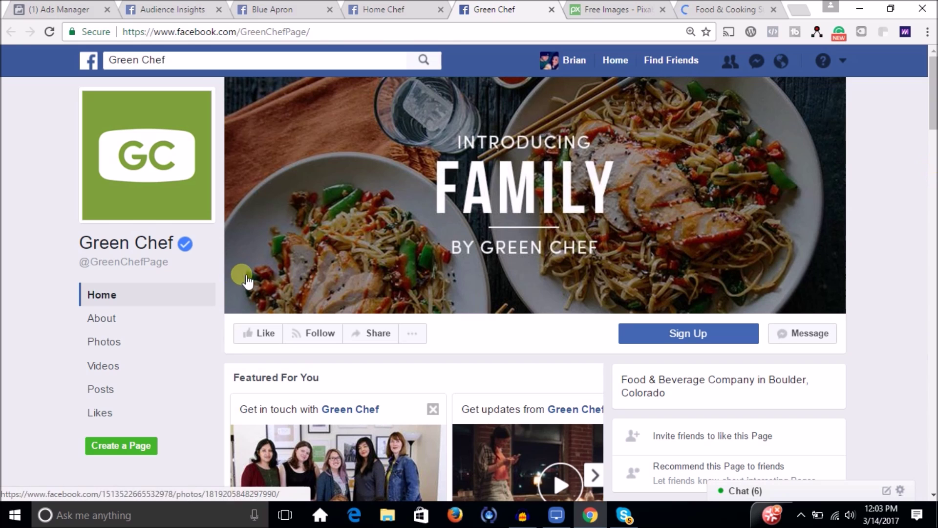
pyautogui.click(108, 323)
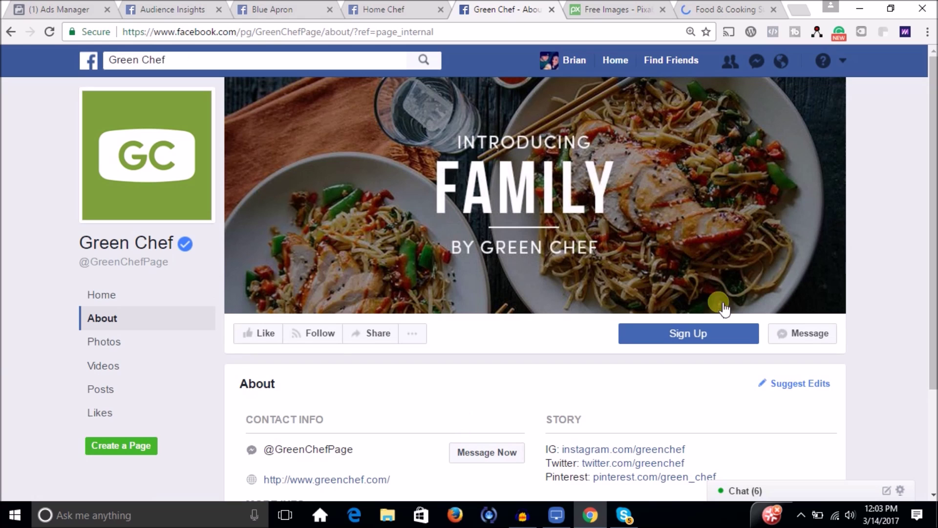
pyautogui.scroll(-3, 894, 251)
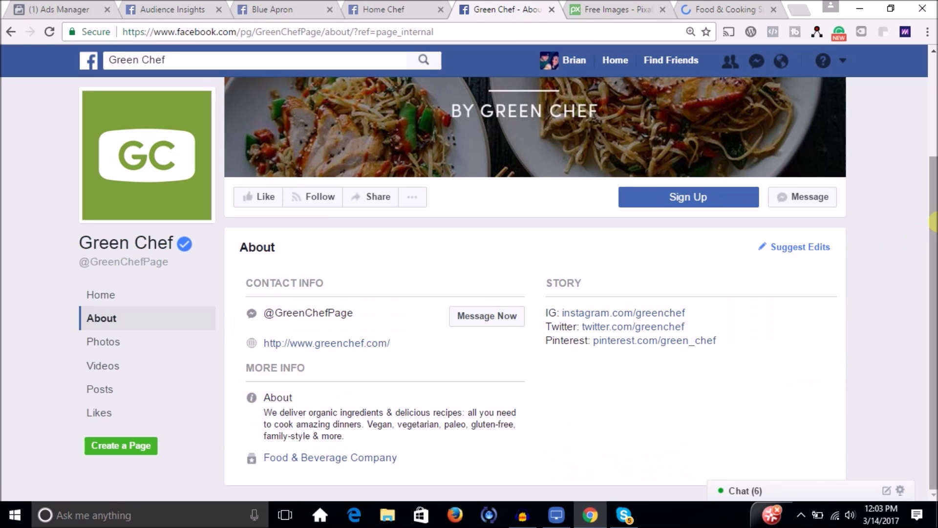
pyautogui.scroll(3, 894, 251)
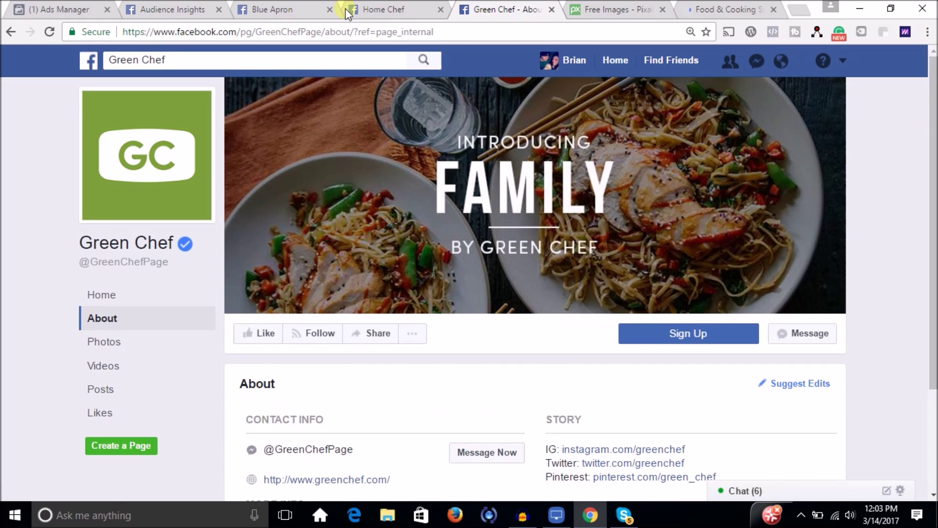
# Step: Try to find Green Chef as an interest for the must-also-match group in Ads Manager
pyautogui.click(80, 10)
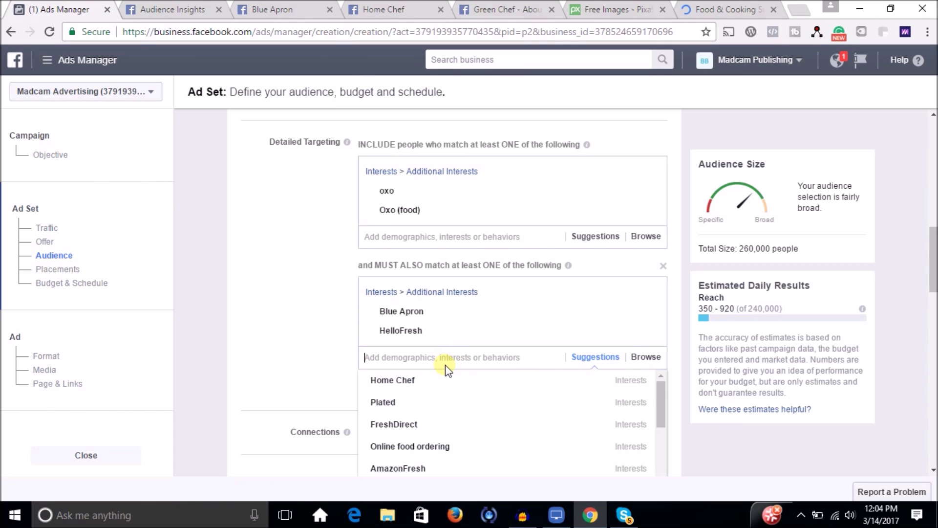
pyautogui.write('blu')
pyautogui.press('BackSpace')
pyautogui.press('BackSpace')
pyautogui.press('BackSpace')
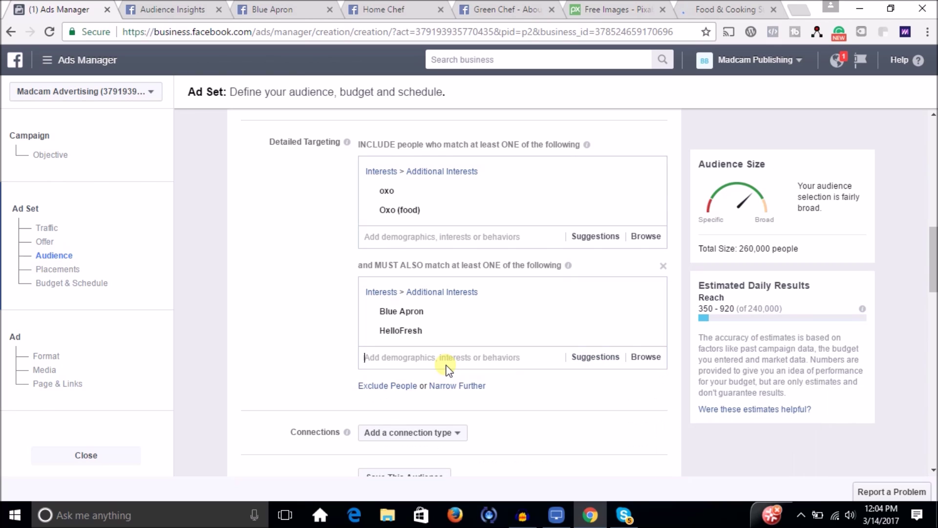
pyautogui.write('green ch')
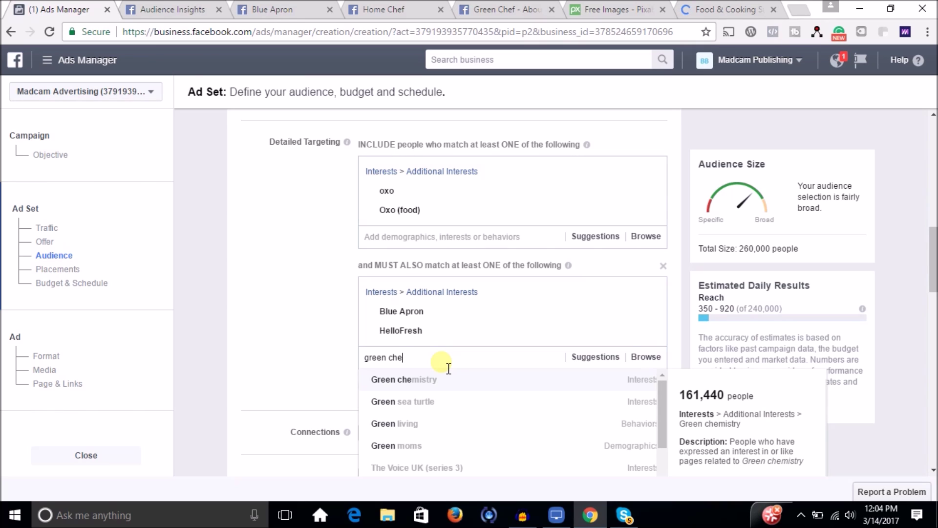
pyautogui.write('f')
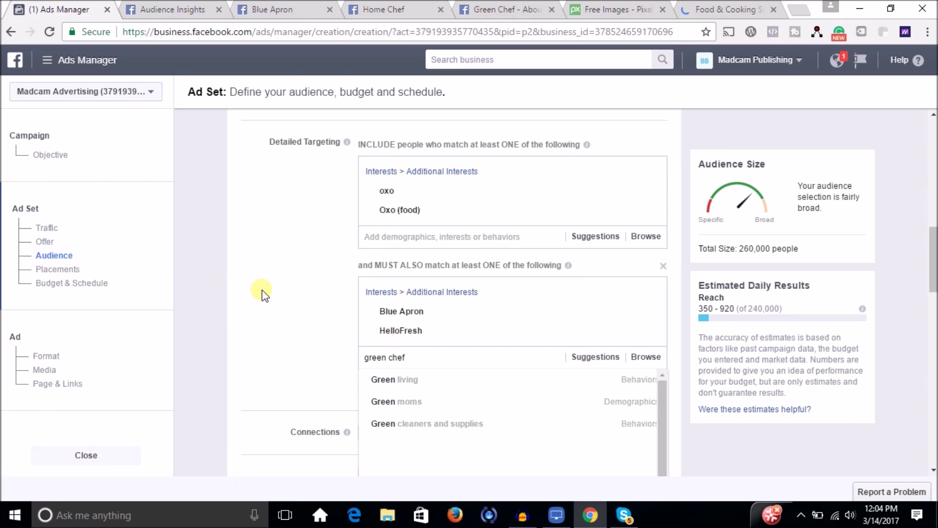
pyautogui.click(316, 347)
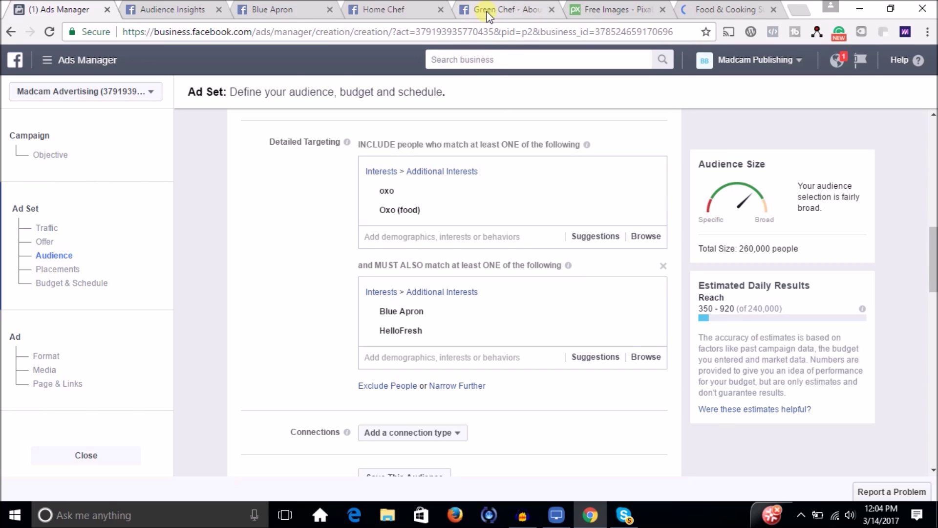
# Step: Close the Green Chef tab and open the About section of Home Chef's Facebook page
pyautogui.click(552, 8)
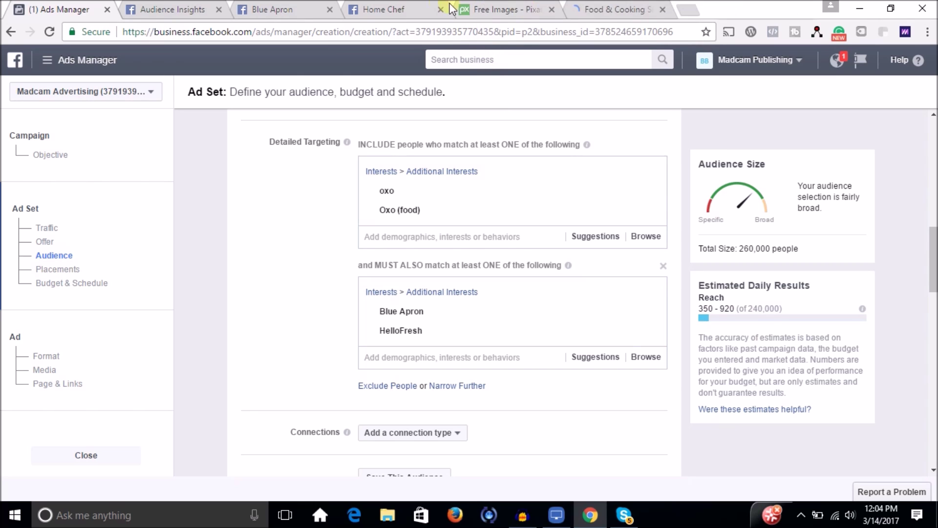
pyautogui.click(410, 10)
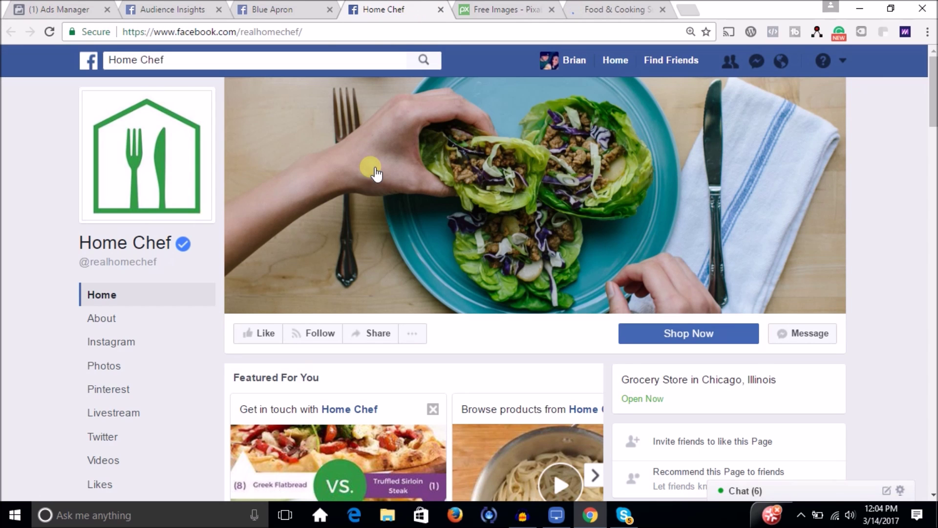
pyautogui.moveTo(933, 99); pyautogui.dragTo(933, 135)
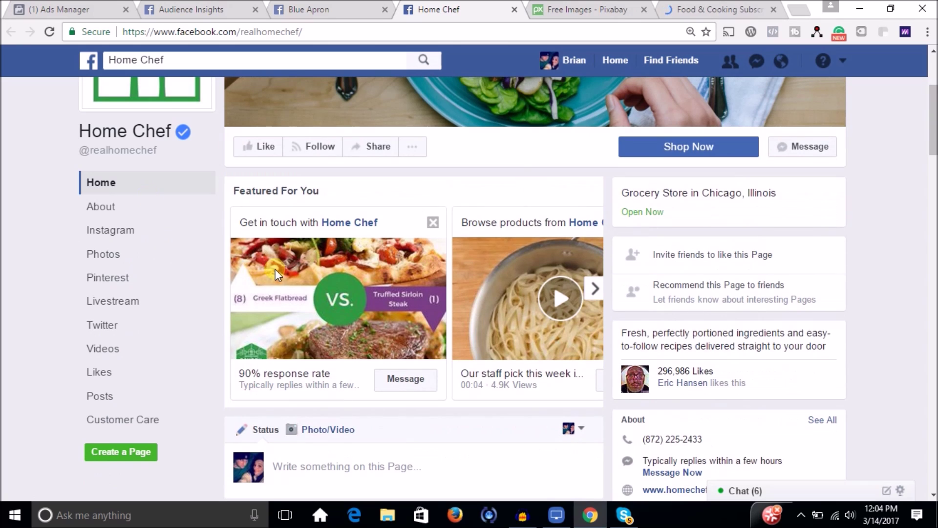
pyautogui.click(143, 212)
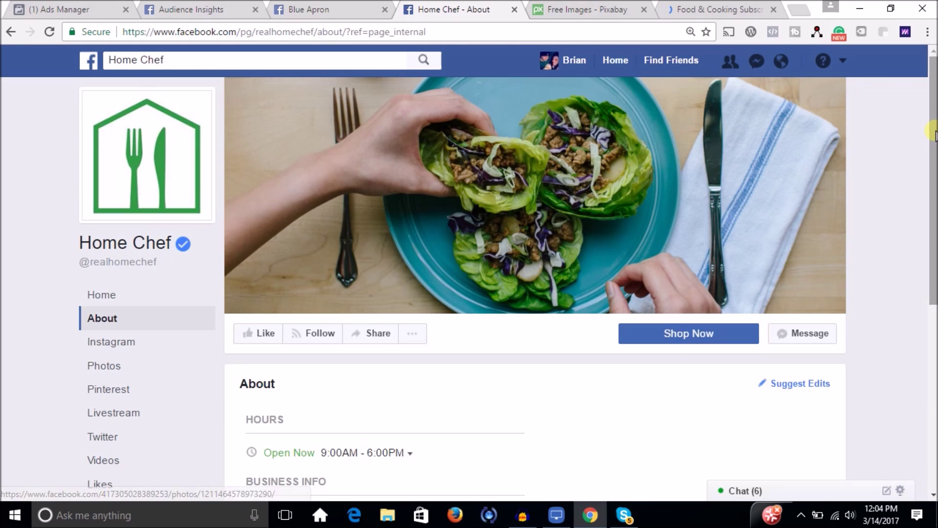
# Step: Switch to Ads Manager and add the Home Chef interest to the must-also-match group
pyautogui.scroll(-3, 291, 479)
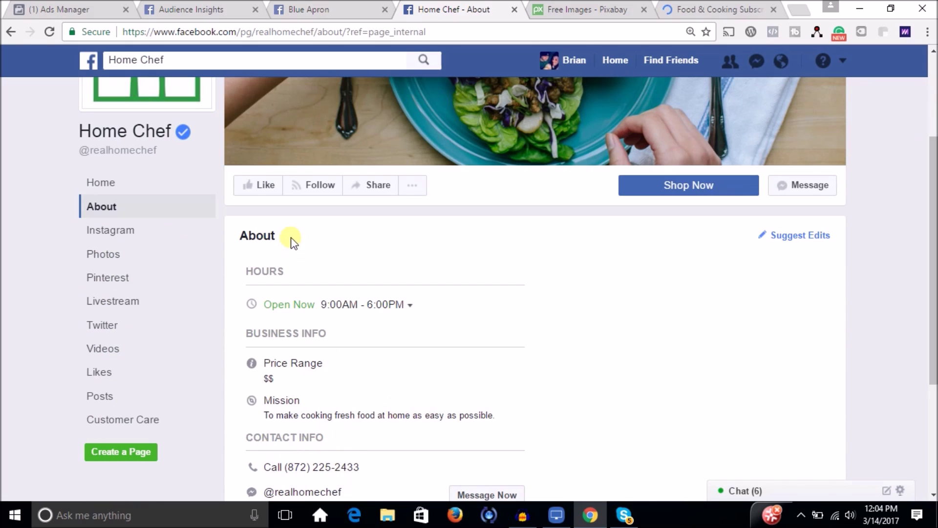
pyautogui.click(67, 6)
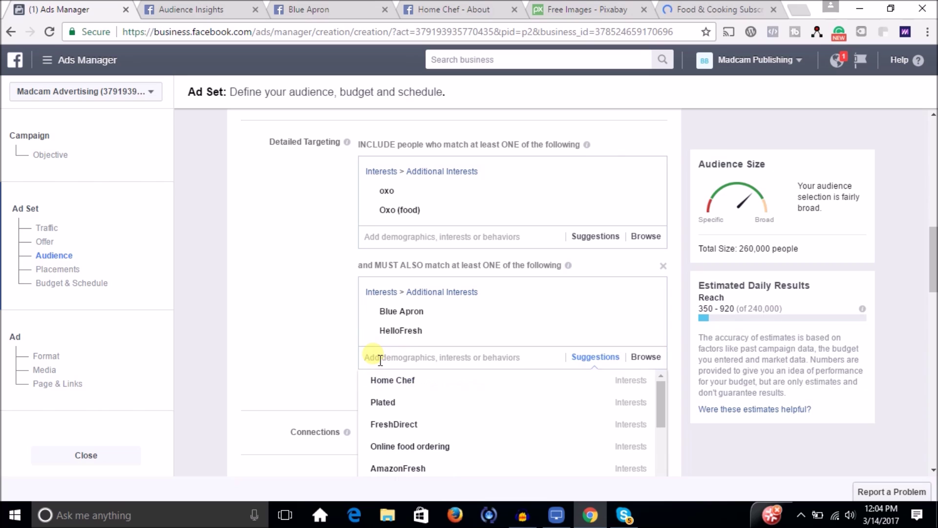
pyautogui.moveTo(394, 388)
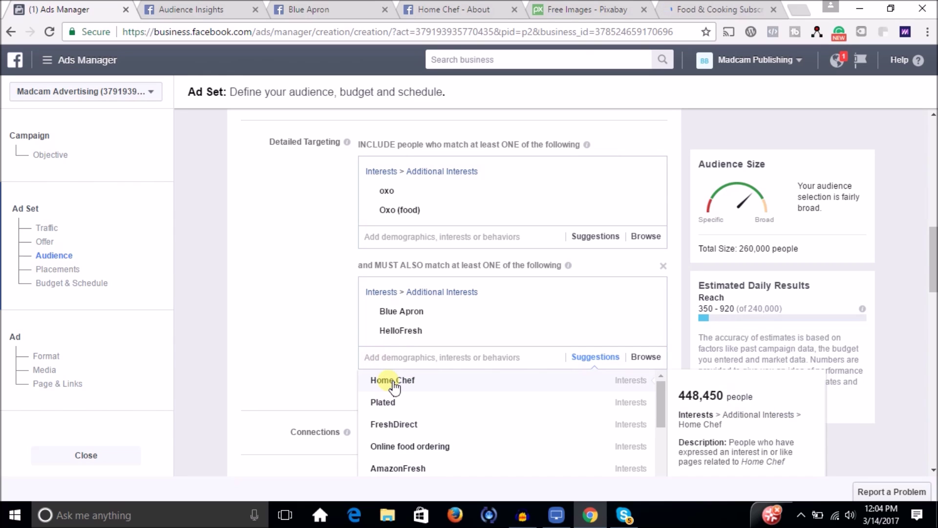
pyautogui.click(394, 386)
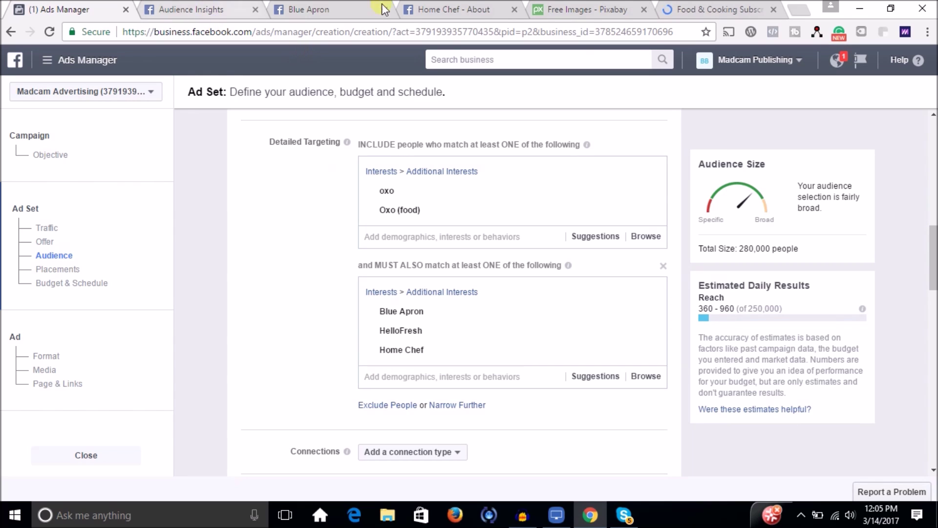
# Step: In Audience Insights, replace the HelloFresh interest with oxo and examine that audience's top categories and page likes
pyautogui.click(182, 7)
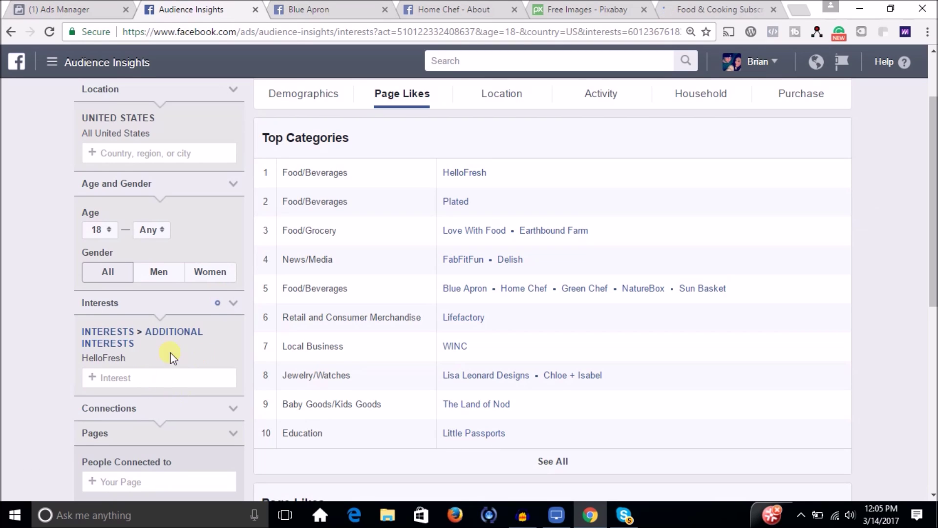
pyautogui.click(235, 357)
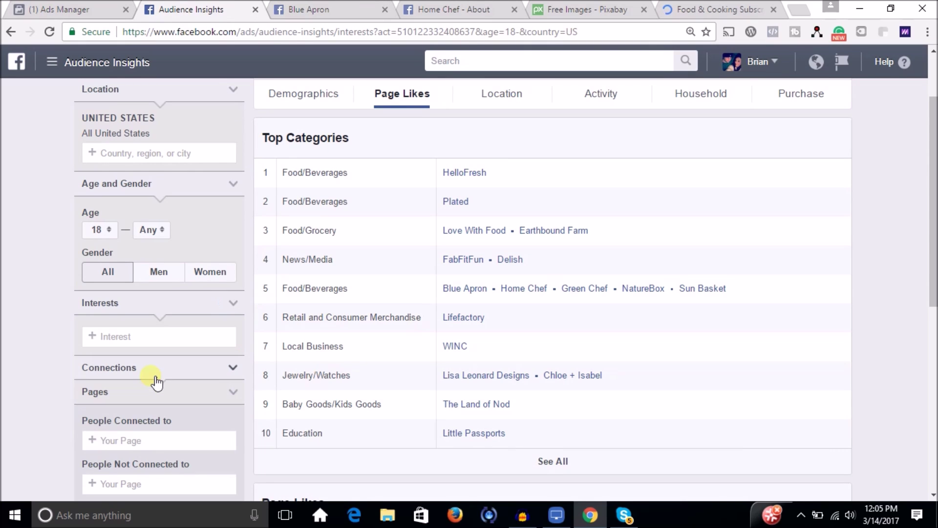
pyautogui.click(151, 336)
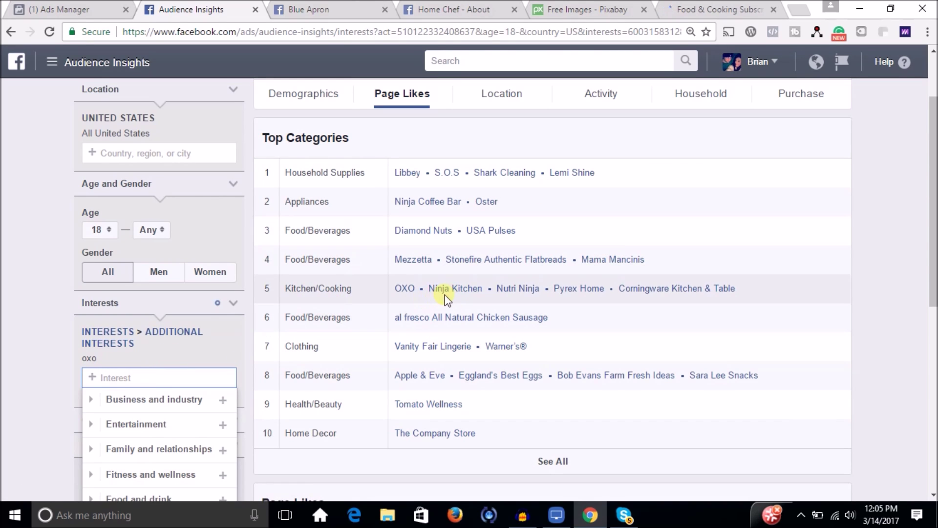
pyautogui.scroll(-6, 442, 318)
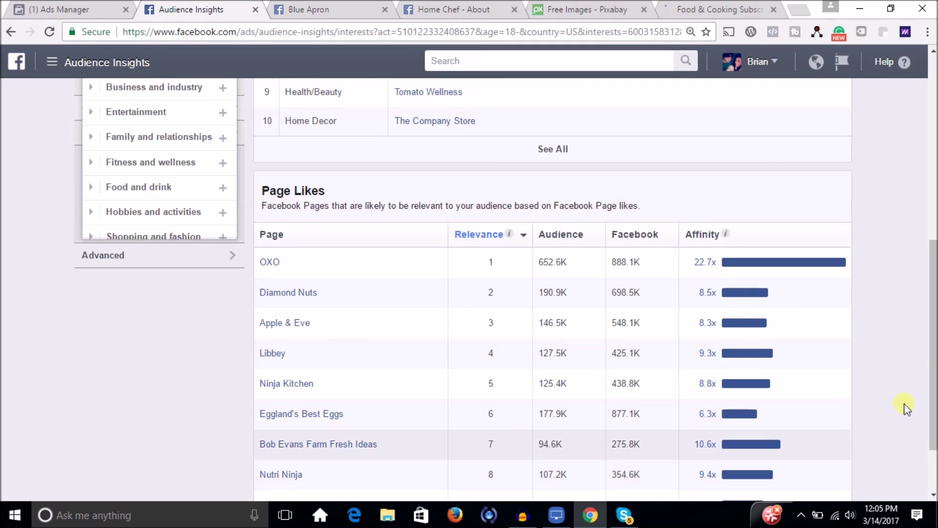
pyautogui.moveTo(290, 389)
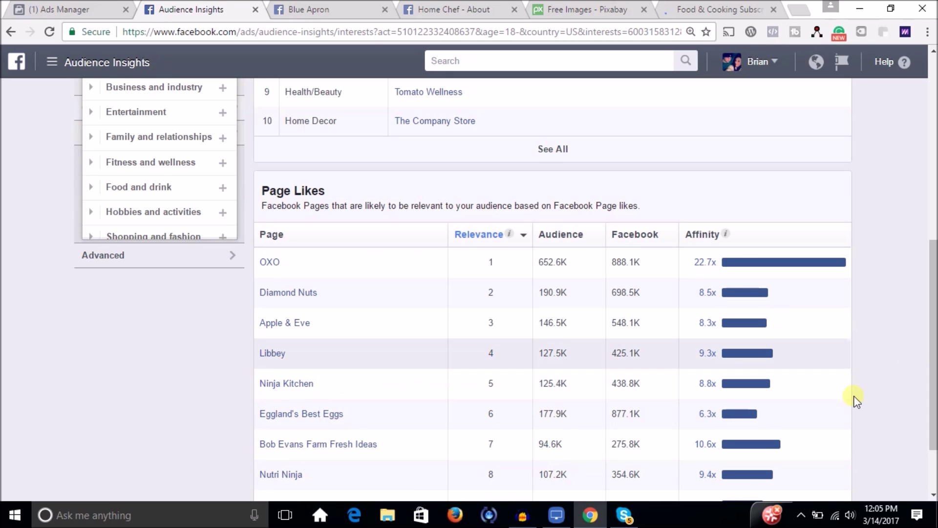
pyautogui.moveTo(933, 325)
pyautogui.mouseDown()
pyautogui.moveTo(933, 364)
pyautogui.moveTo(928, 318)
pyautogui.mouseUp()
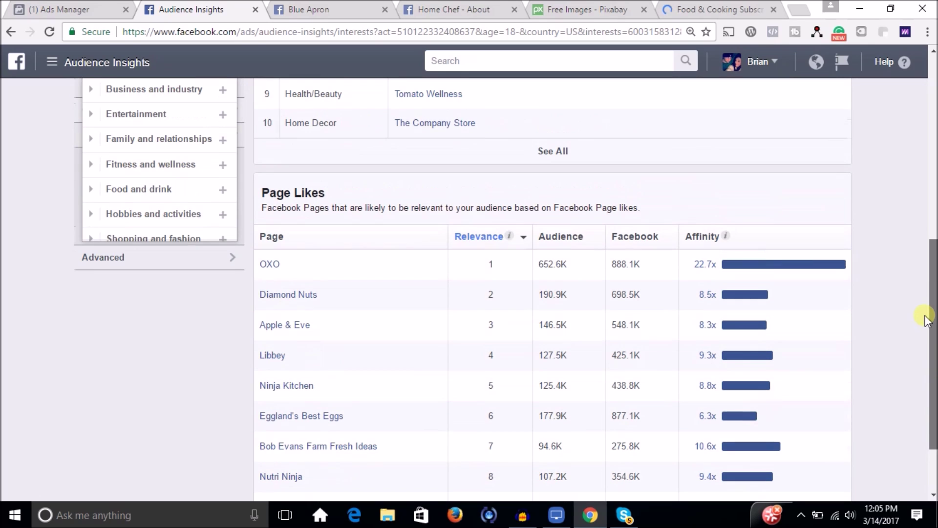
# Step: Switch to Ads Manager and add the Ninja Kitchen interest to the first inclusion group alongside oxo
pyautogui.hotkey('ctrl', 'shift', 'Tab')
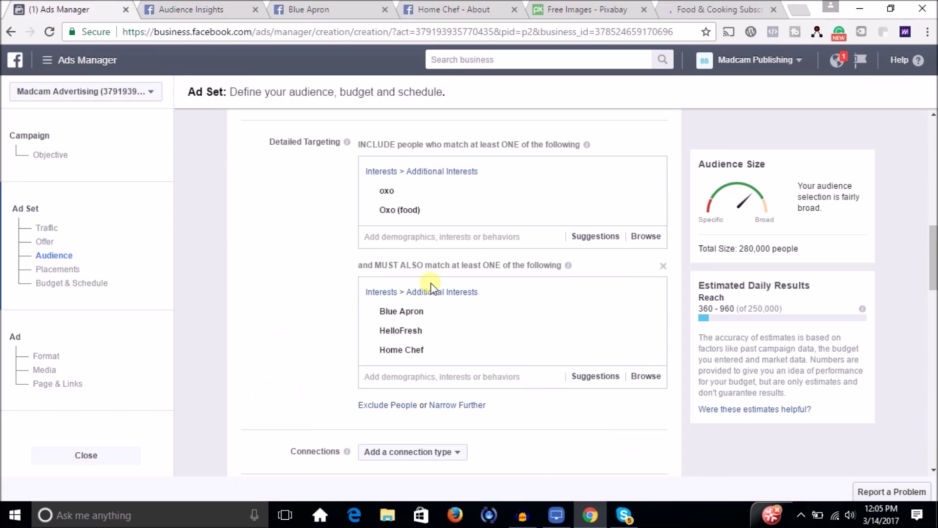
pyautogui.click(417, 247)
pyautogui.write('ninja')
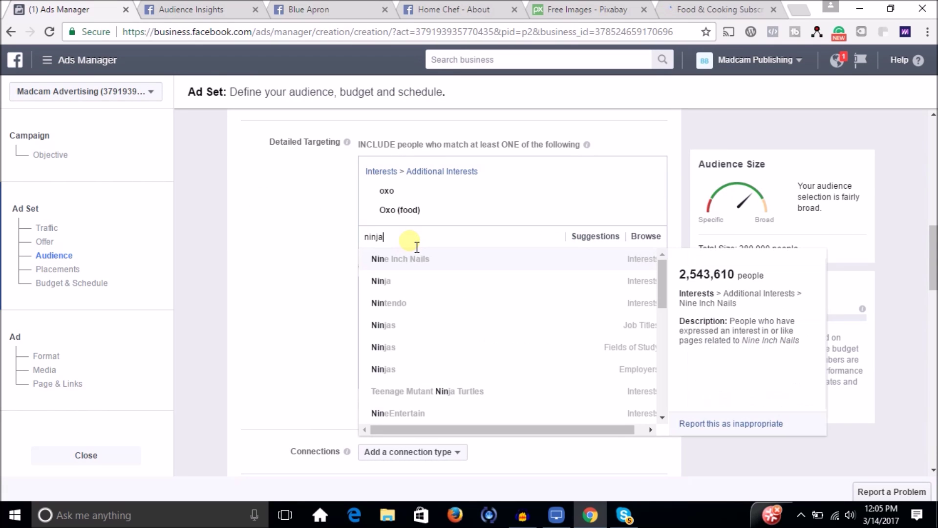
pyautogui.press('Return')
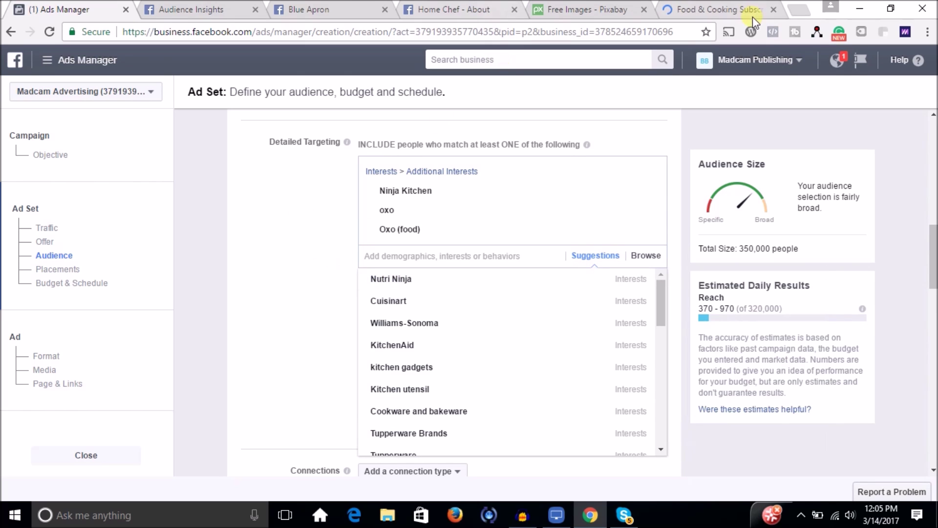
# Step: Check the page likes in Audience Insights once more, and add Nutri Ninja to the first inclusion group in Ads Manager
pyautogui.click(196, 9)
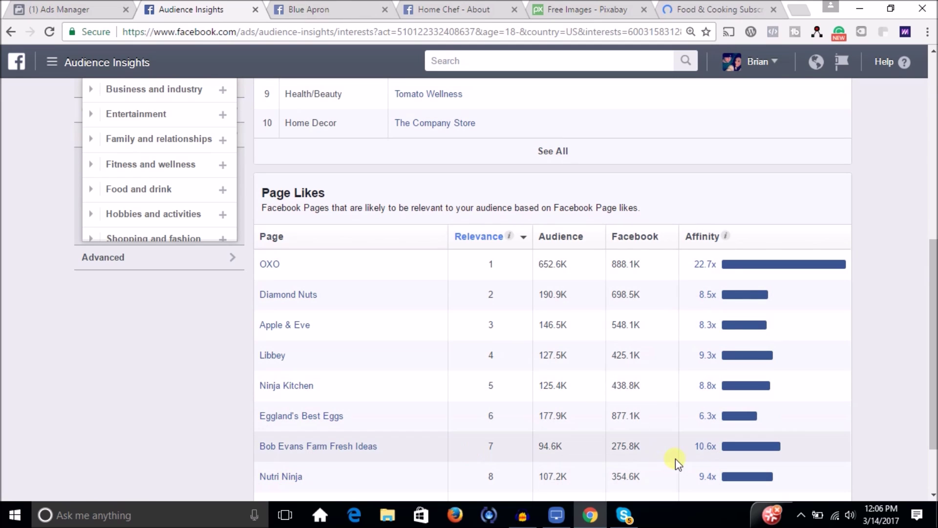
pyautogui.click(39, 9)
pyautogui.moveTo(394, 286)
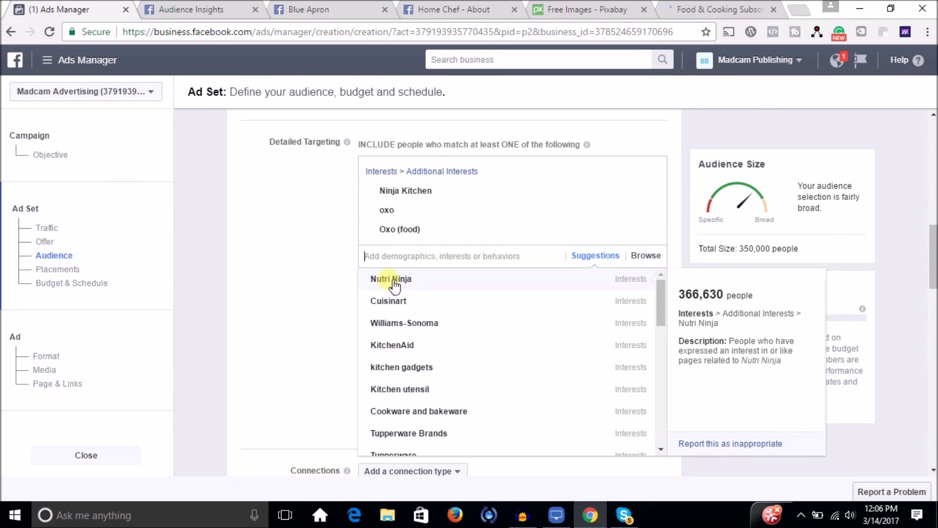
pyautogui.click(393, 285)
pyautogui.scroll(-1, 933, 278)
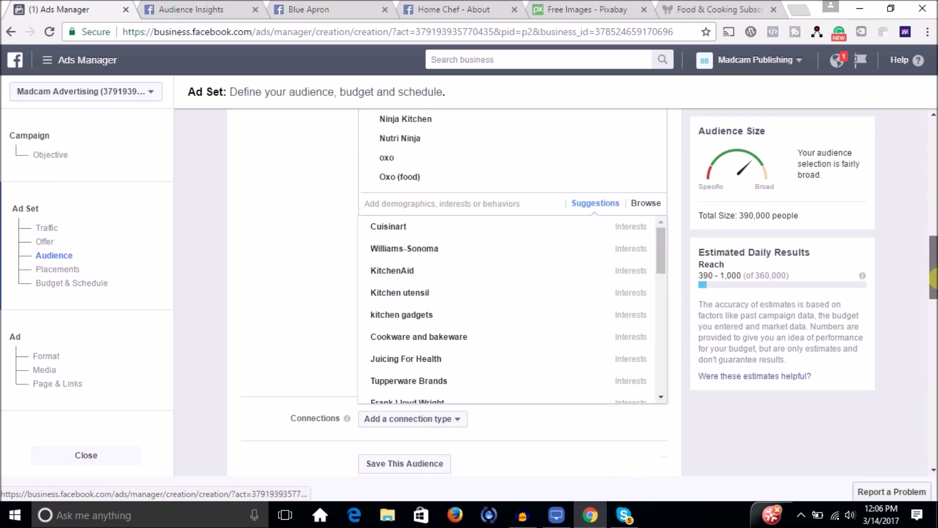
pyautogui.click(342, 234)
pyautogui.scroll(-1, 933, 276)
pyautogui.moveTo(933, 276)
pyautogui.mouseDown()
pyautogui.moveTo(933, 293)
pyautogui.moveTo(933, 259)
pyautogui.mouseUp()
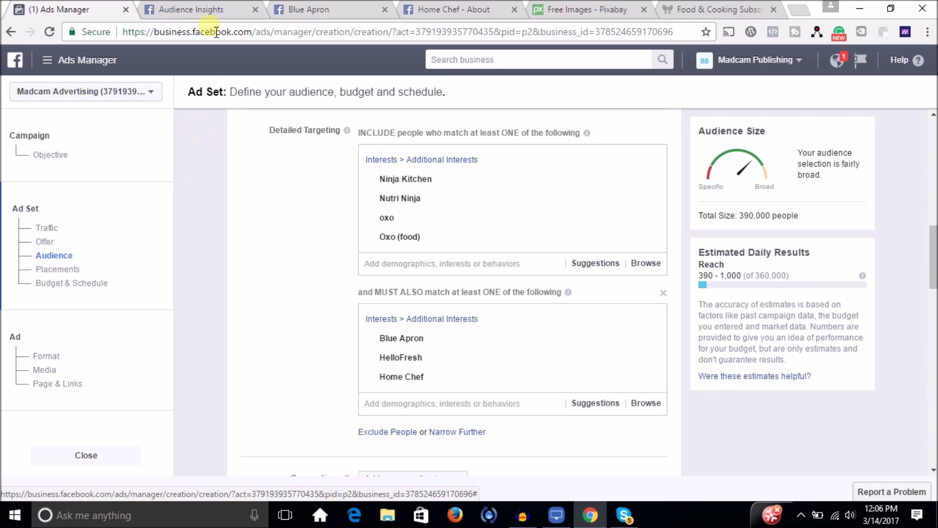
# Step: Review the oxo audience's top categories and full page likes list in Audience Insights
pyautogui.click(199, 9)
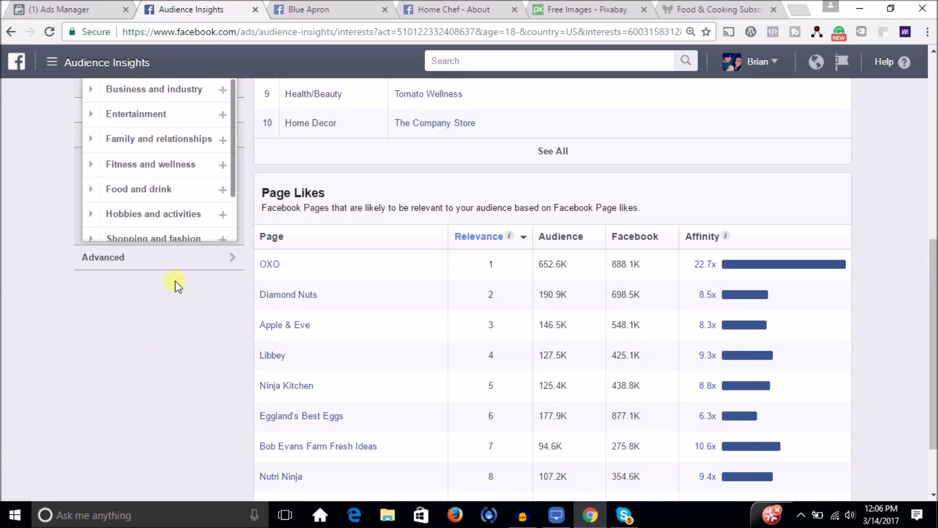
pyautogui.scroll(1, 461, 323)
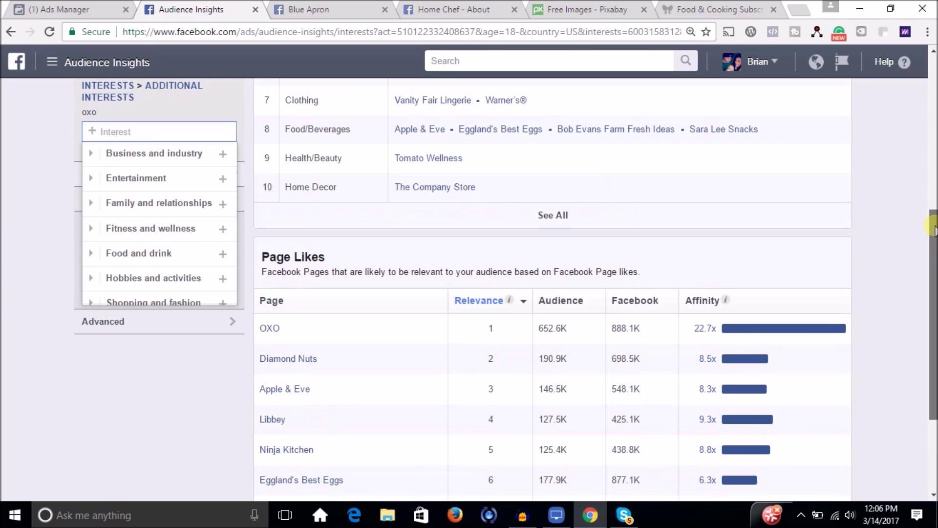
pyautogui.scroll(5, 425, 179)
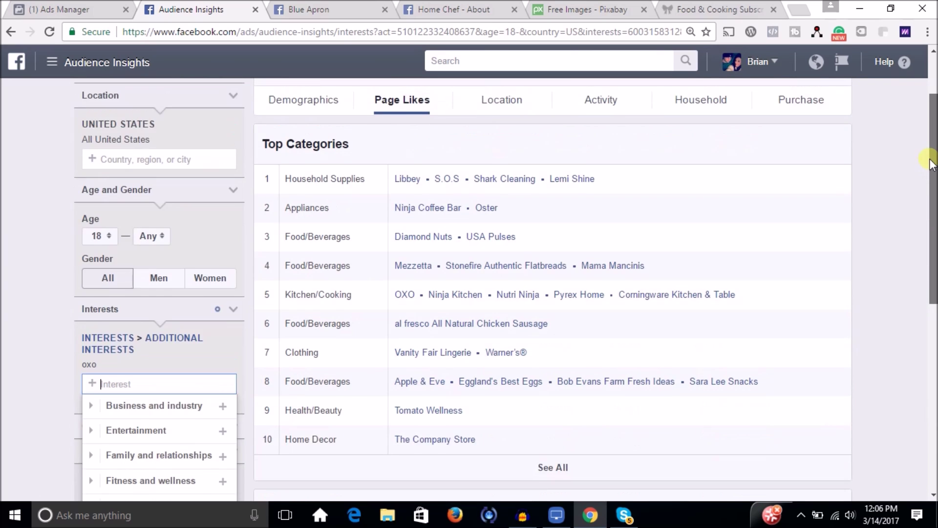
pyautogui.moveTo(933, 234); pyautogui.dragTo(933, 488)
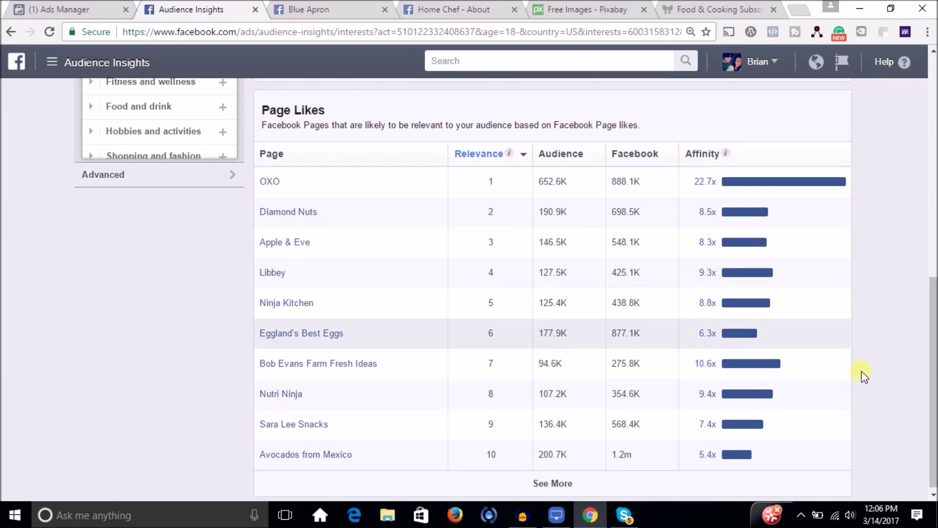
pyautogui.moveTo(933, 361); pyautogui.dragTo(933, 132)
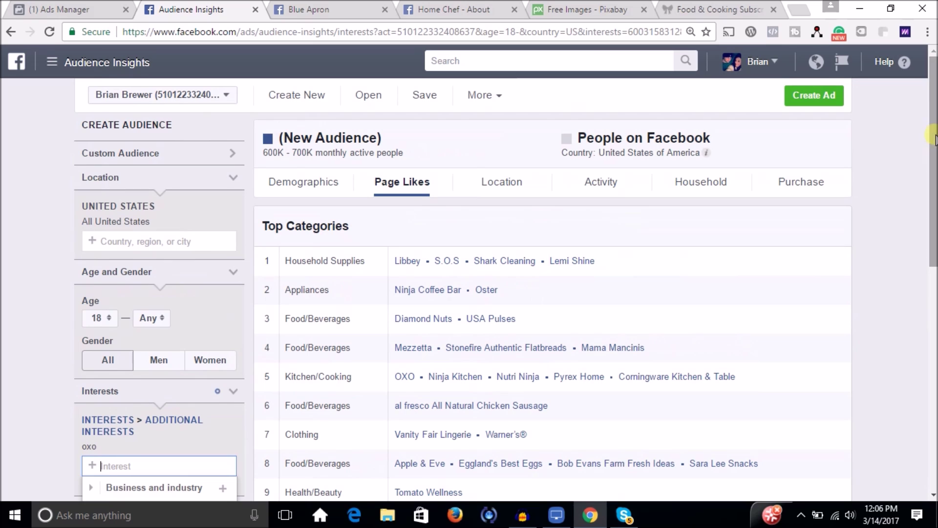
# Step: Examine the oxo audience's demographics, including its age, gender and lifestyle breakdown
pyautogui.click(295, 185)
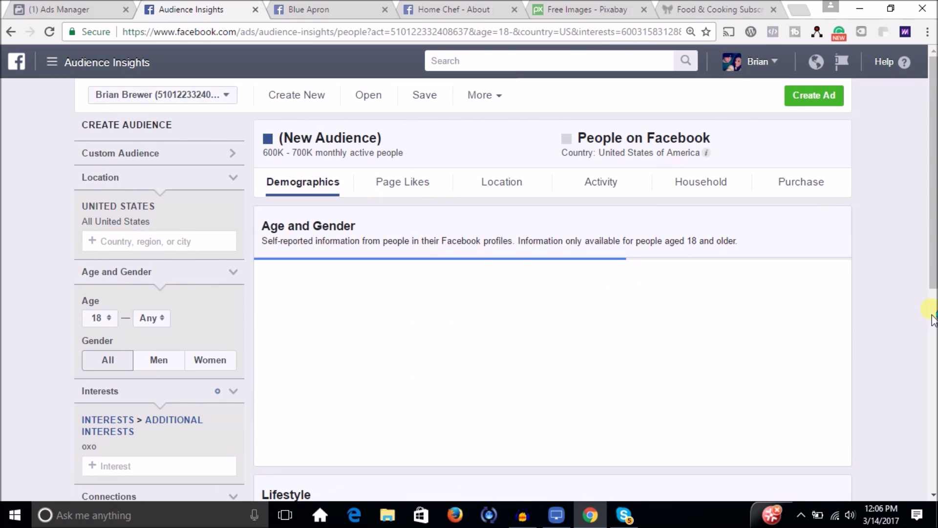
pyautogui.moveTo(931, 202); pyautogui.dragTo(933, 235)
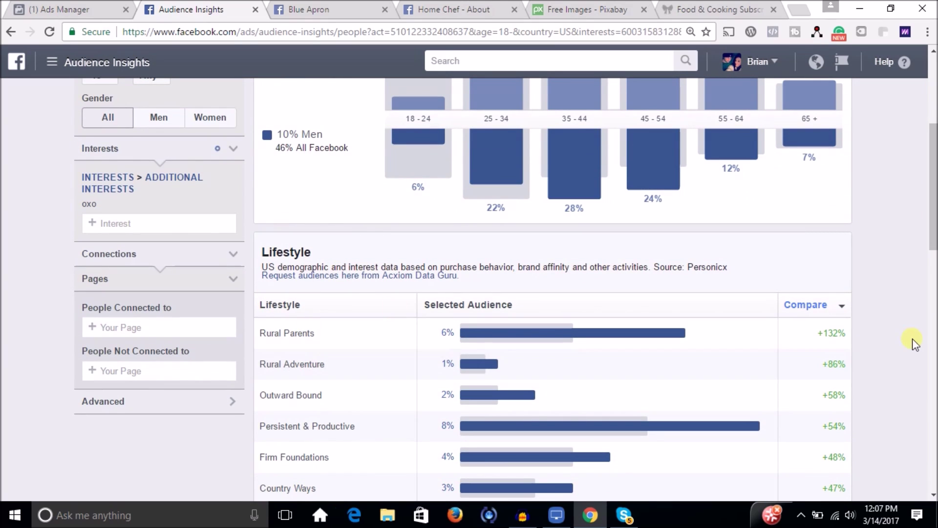
pyautogui.moveTo(933, 244); pyautogui.dragTo(933, 210)
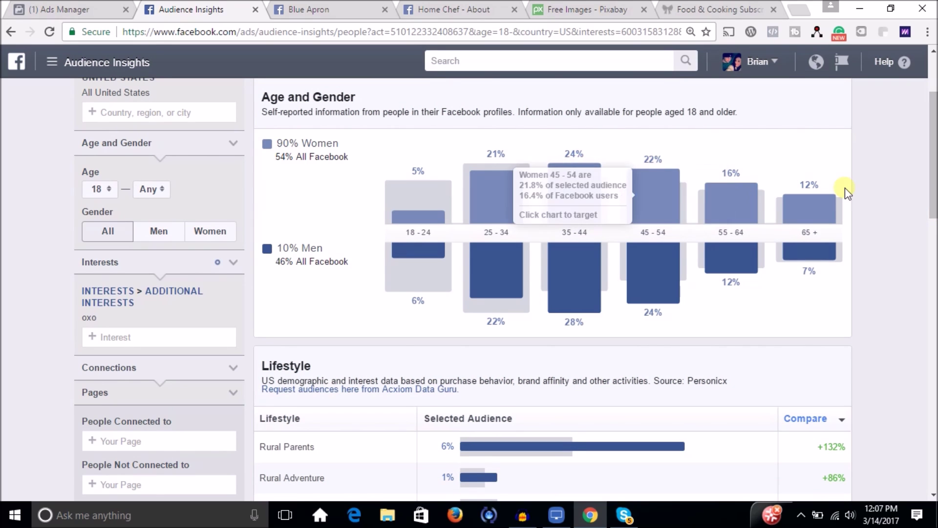
pyautogui.moveTo(933, 179); pyautogui.dragTo(933, 144)
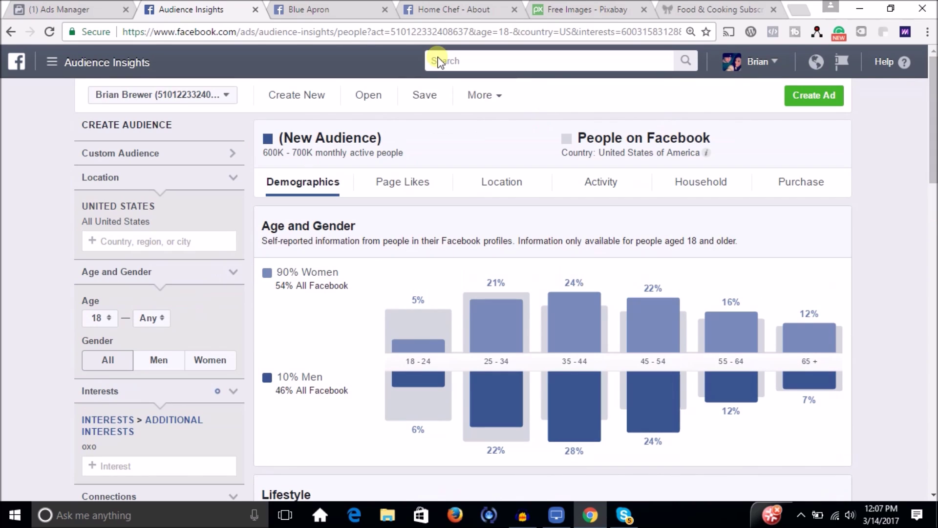
# Step: Switch to Ads Manager, narrow the targeting further with an empty third group, and remove that group again
pyautogui.click(59, 9)
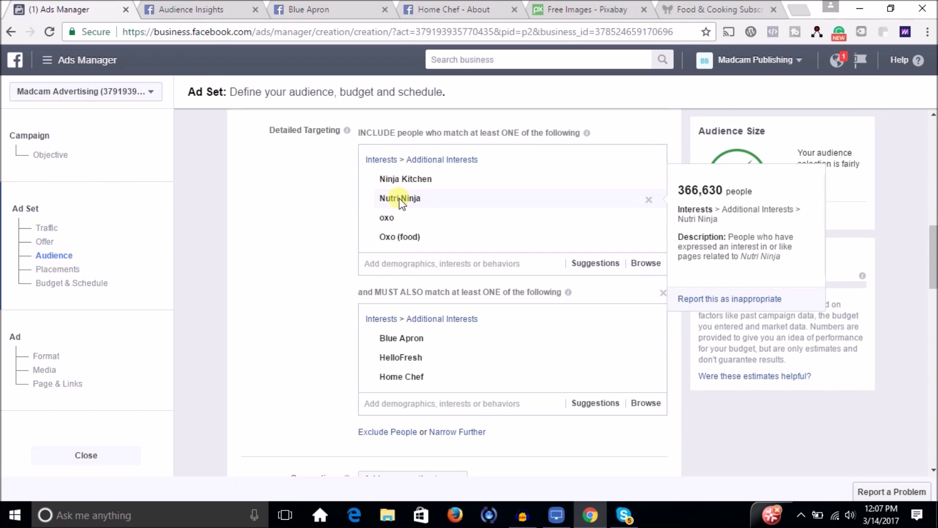
pyautogui.click(467, 434)
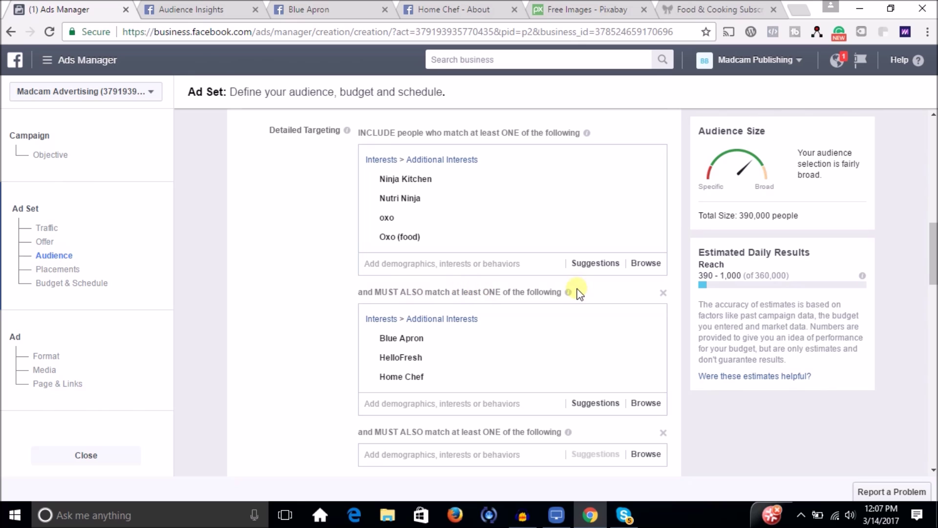
pyautogui.click(663, 433)
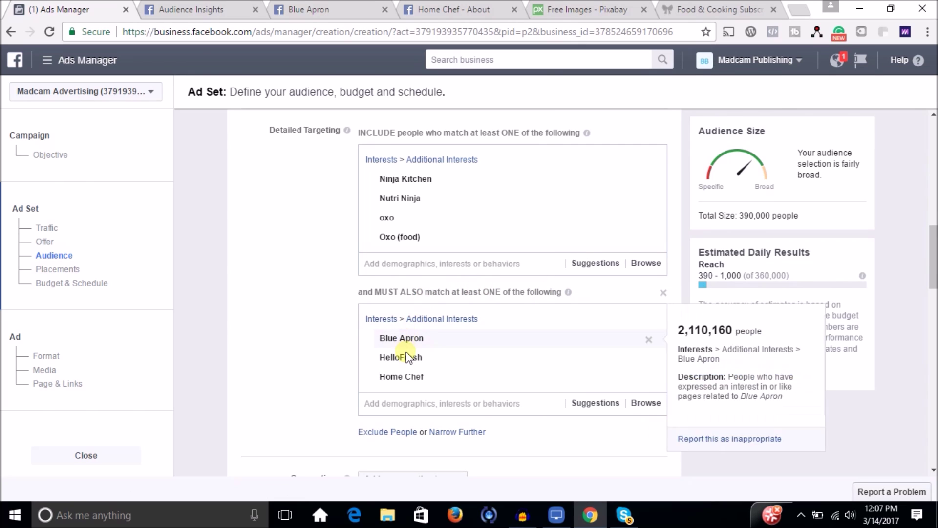
# Step: Review the interests in both Detailed Targeting groups of the ad set, comparing them with the oxo audience in Audience Insights
pyautogui.moveTo(404, 358)
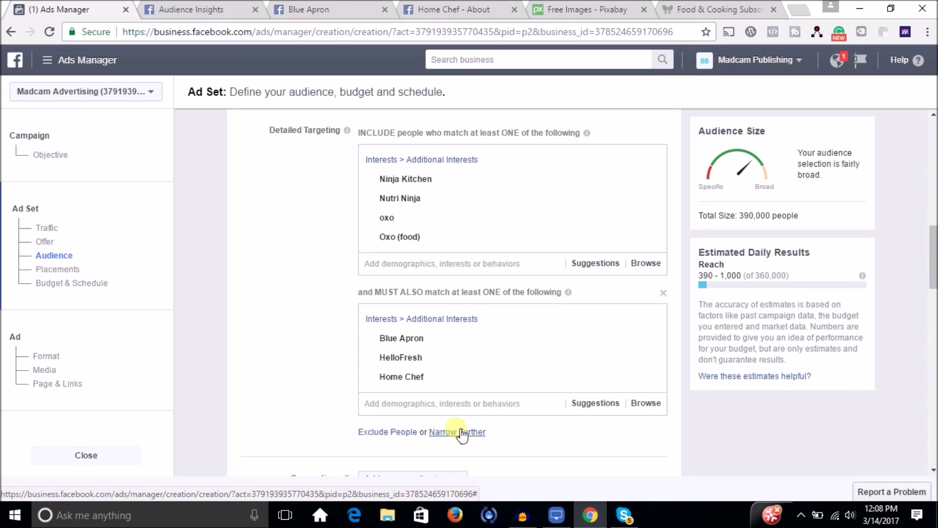
pyautogui.click(191, 8)
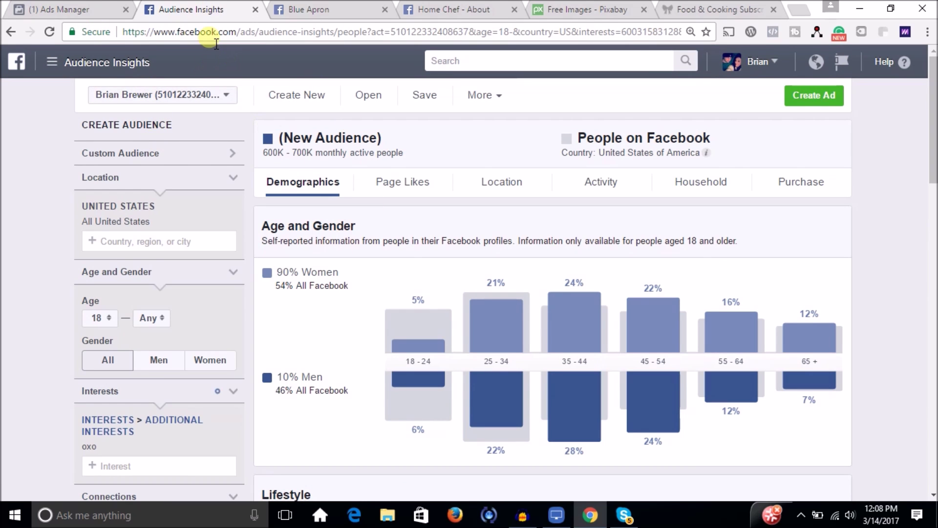
pyautogui.click(106, 4)
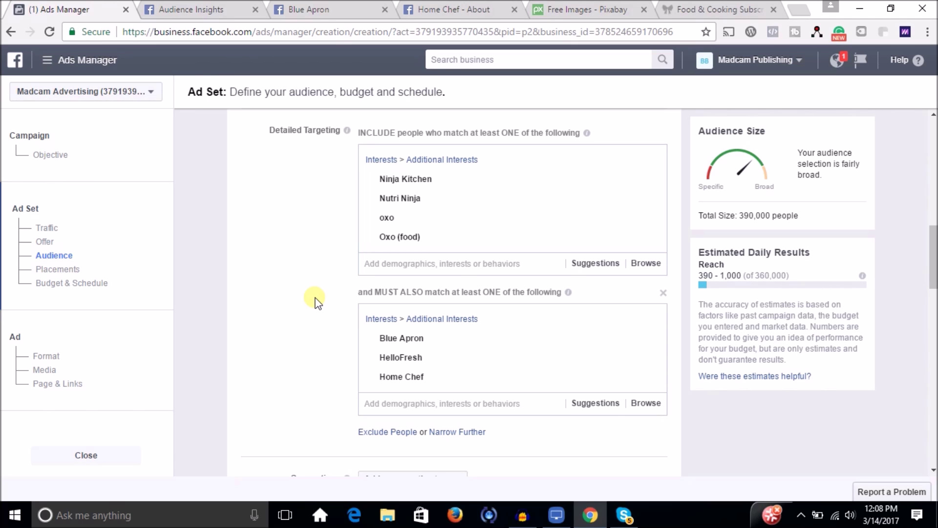
pyautogui.moveTo(406, 214)
pyautogui.moveTo(394, 240)
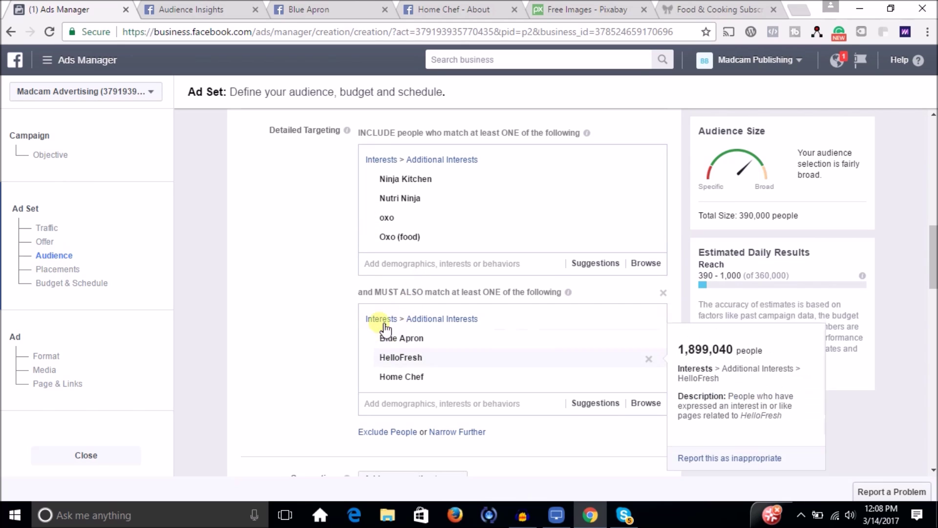
pyautogui.moveTo(932, 280); pyautogui.dragTo(933, 296)
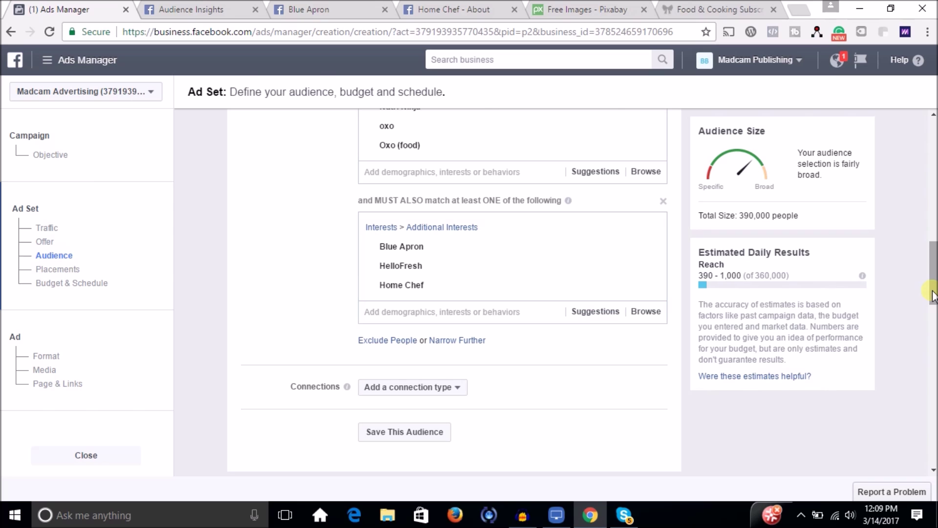
pyautogui.moveTo(932, 295); pyautogui.dragTo(933, 262)
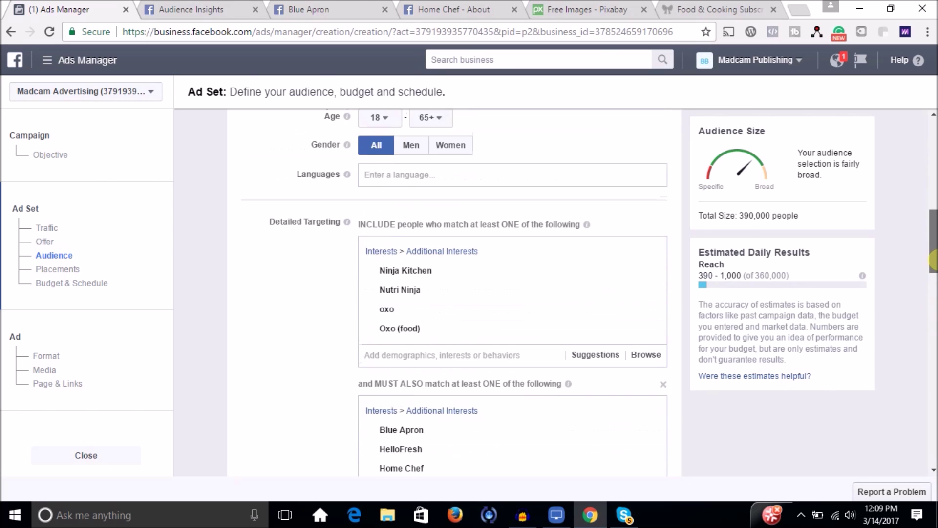
# Step: Check the ad set's full Detailed Targeting section, including the must-also-match group of cooking subscription brands
pyautogui.scroll(-2, 933, 262)
pyautogui.moveTo(410, 258)
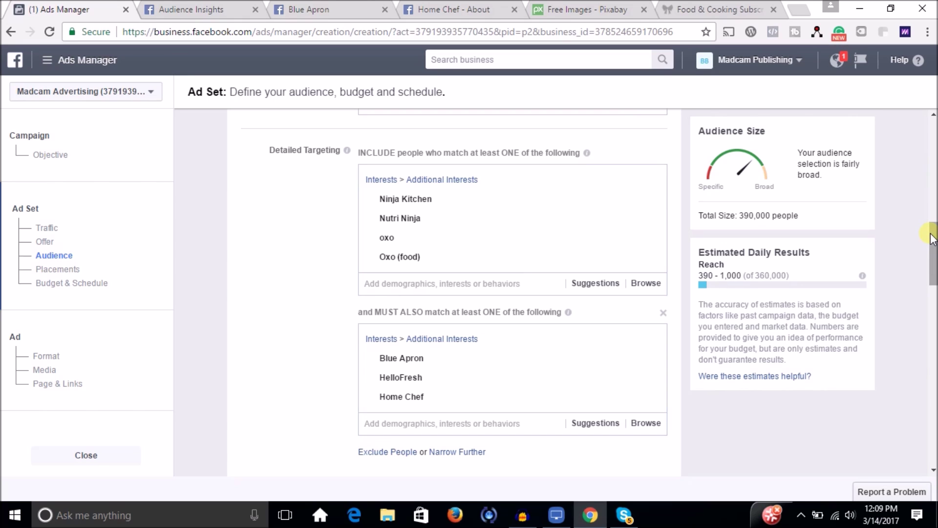
pyautogui.moveTo(932, 239); pyautogui.dragTo(932, 209)
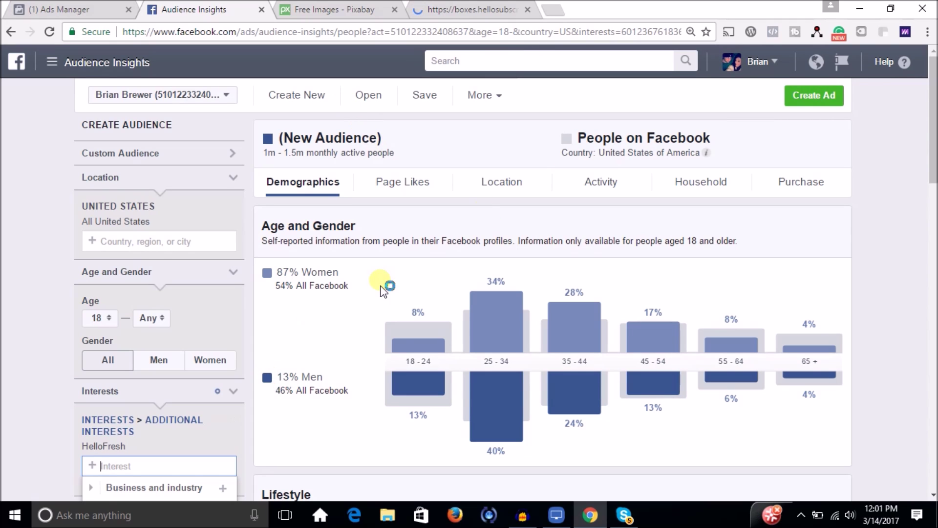
# Step: Examine the age and gender breakdown of the HelloFresh audience in Audience Insights
pyautogui.moveTo(930, 189); pyautogui.dragTo(934, 210)
pyautogui.moveTo(582, 233)
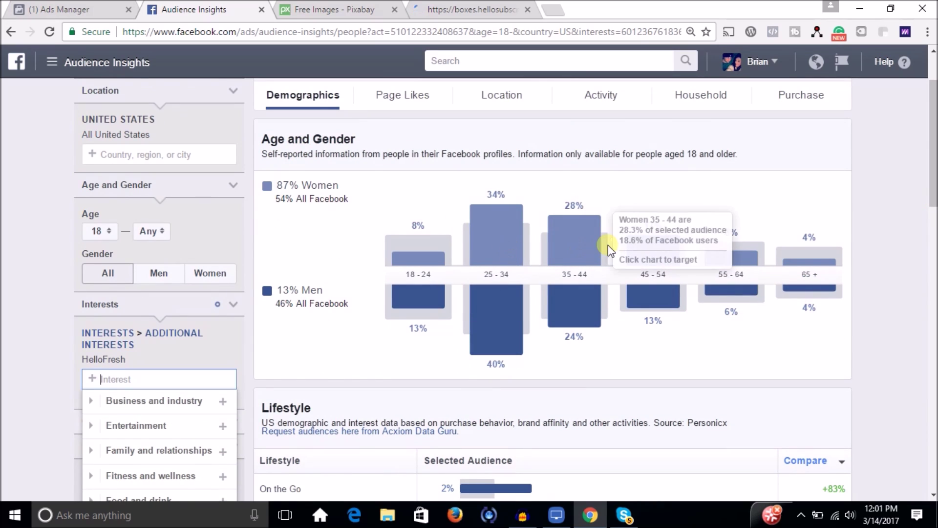
pyautogui.moveTo(933, 157); pyautogui.dragTo(905, 122)
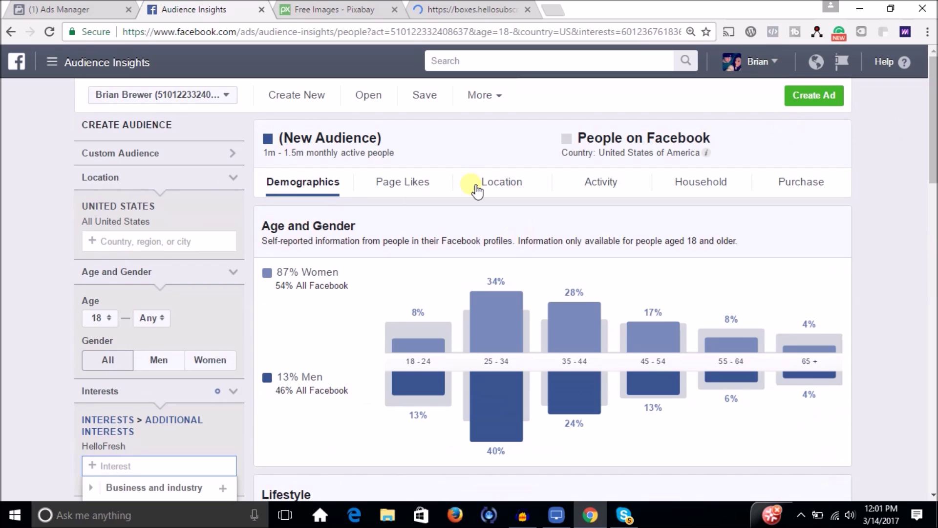
# Step: Show the HelloFresh audience's page likes and review the most relevant related pages
pyautogui.click(418, 182)
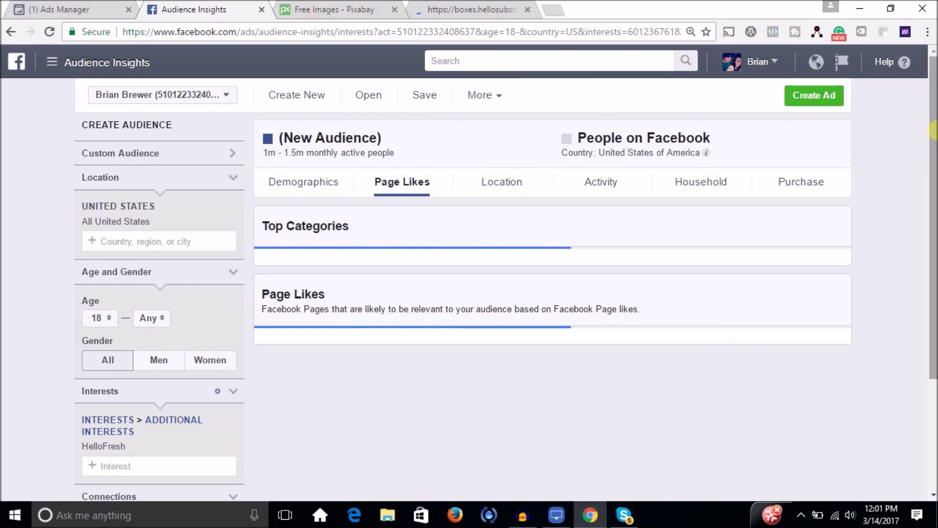
pyautogui.scroll(-1, 933, 128)
pyautogui.moveTo(933, 128); pyautogui.dragTo(933, 300)
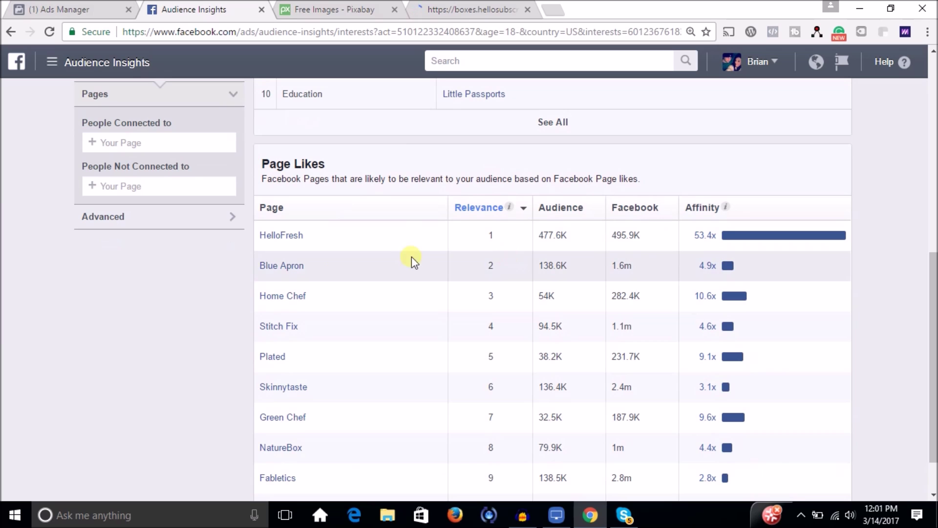